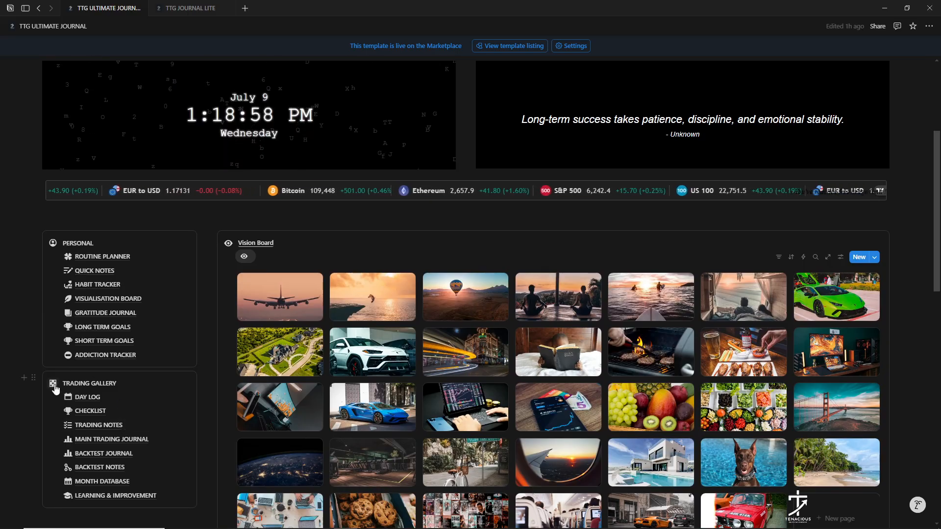
- Look over the journal dashboard, then open the Routine Planner page and review its weekly routine table
{"action": "mouse_move", "coordinate": [107, 401]}
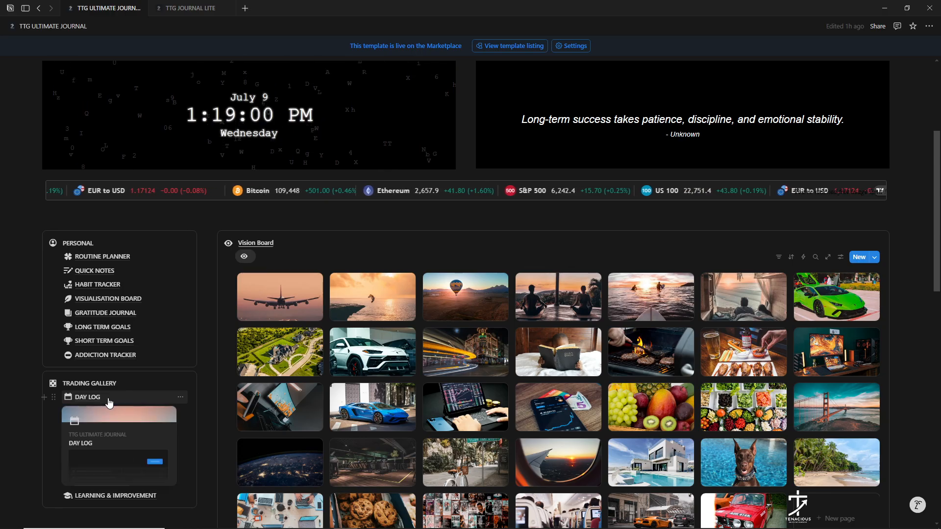
{"action": "scroll", "coordinate": [330, 343], "scroll_direction": "down", "scroll_amount": 2}
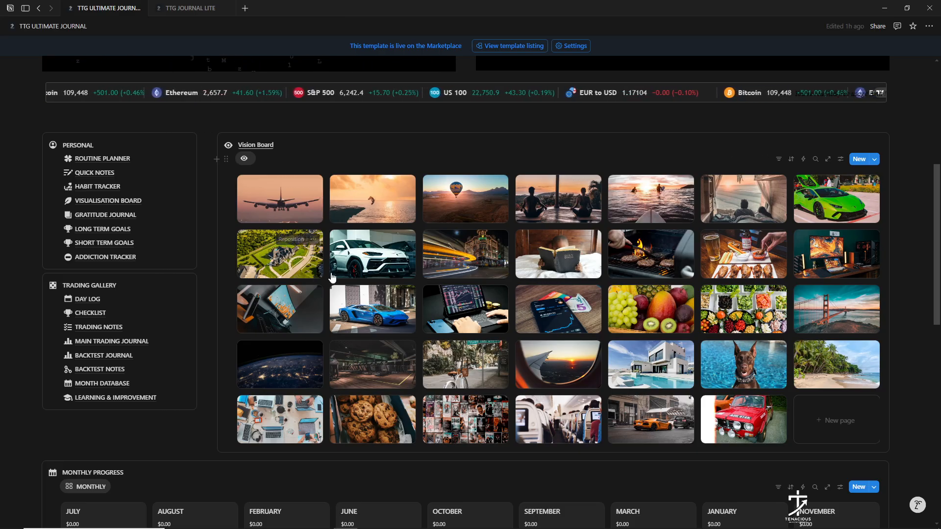
{"action": "scroll", "coordinate": [544, 250], "scroll_direction": "up", "scroll_amount": 5}
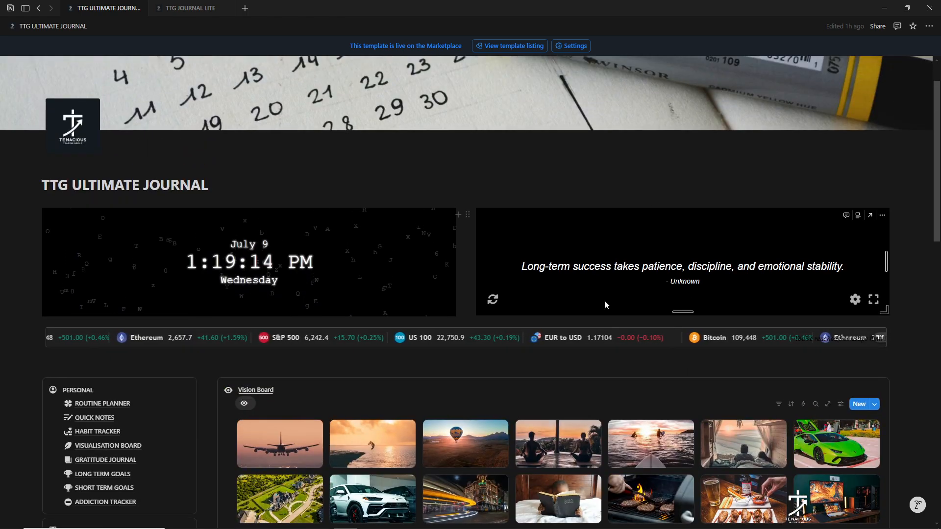
{"action": "scroll", "coordinate": [587, 359], "scroll_direction": "down", "scroll_amount": 1}
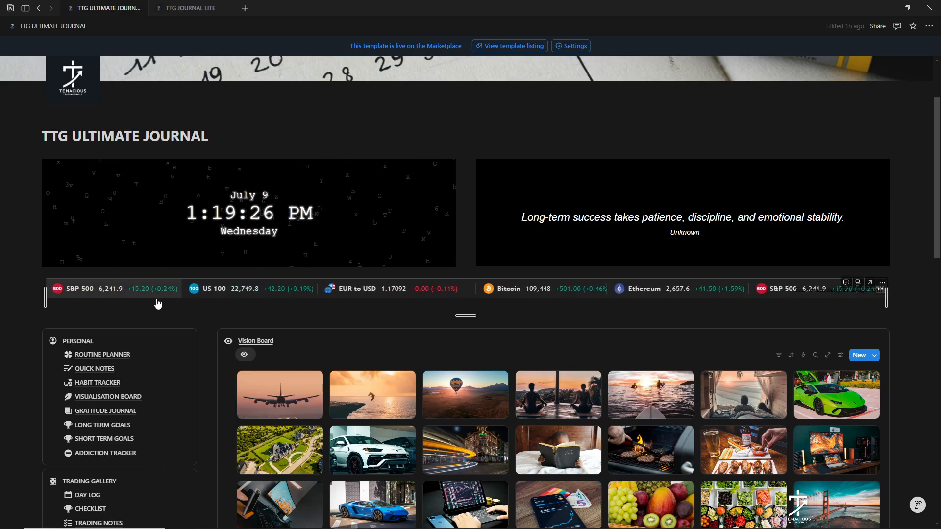
{"action": "scroll", "coordinate": [605, 331], "scroll_direction": "down", "scroll_amount": 4}
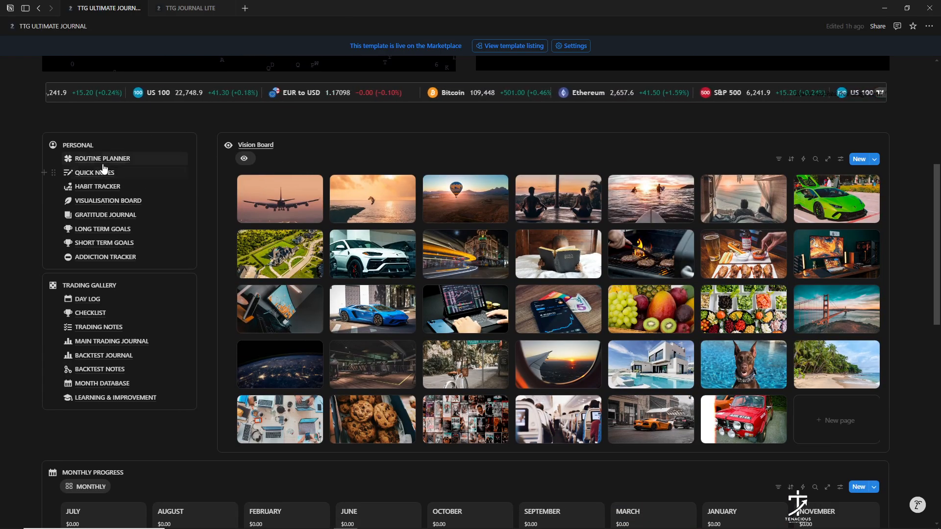
{"action": "left_click", "coordinate": [103, 160]}
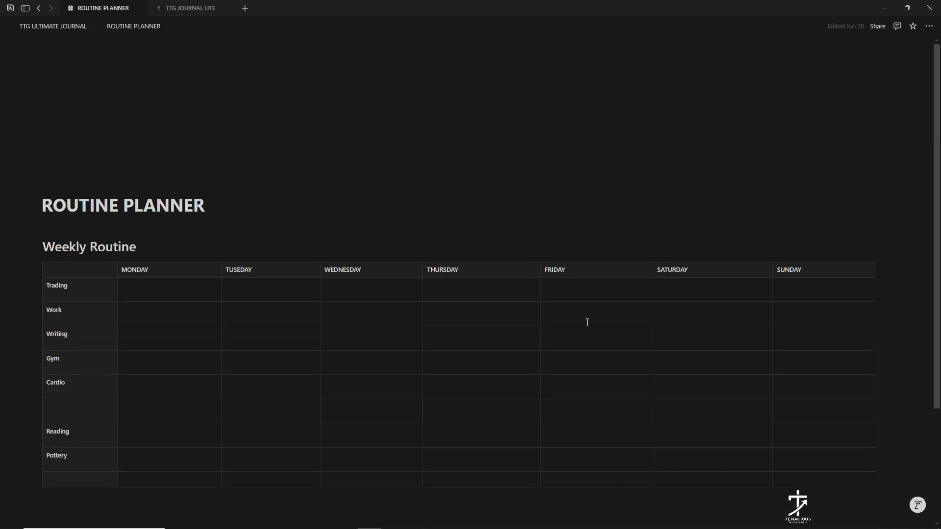
{"action": "scroll", "coordinate": [223, 212], "scroll_direction": "down", "scroll_amount": 1}
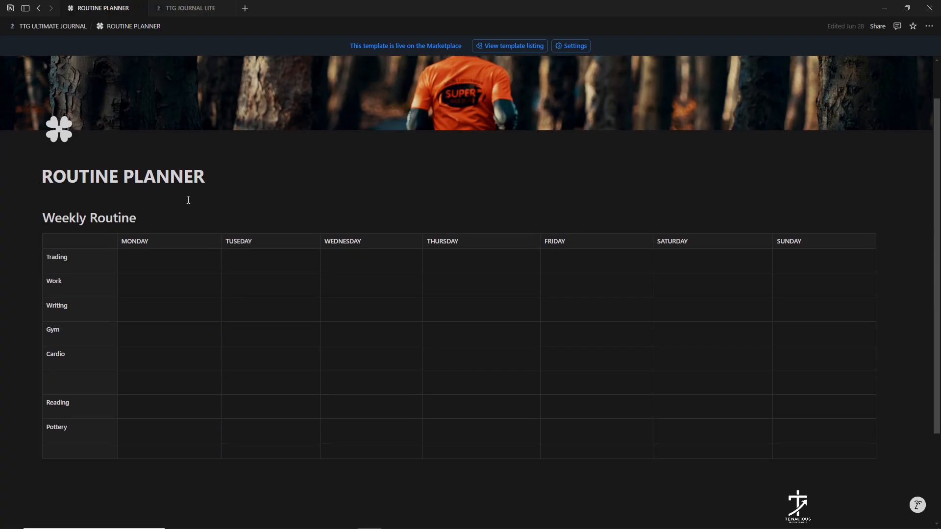
{"action": "scroll", "coordinate": [188, 200], "scroll_direction": "up", "scroll_amount": 1}
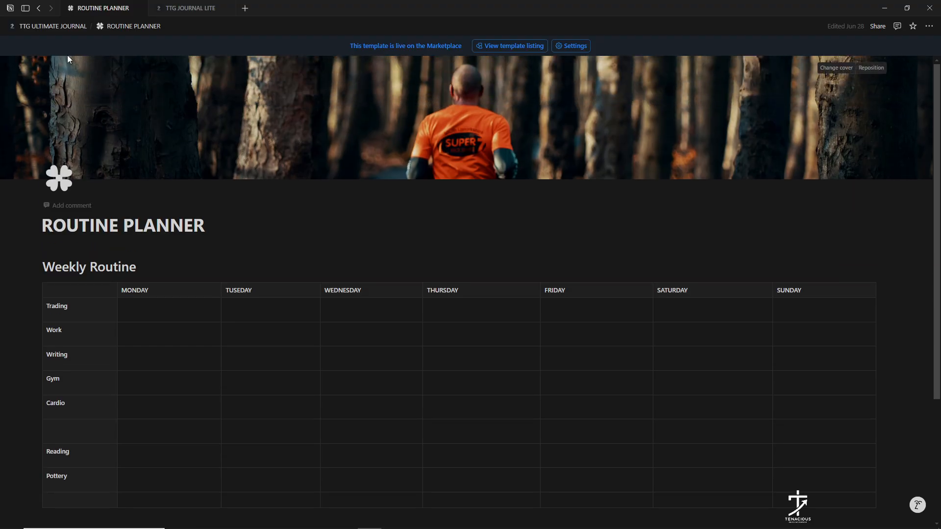
- Return to the TTG Ultimate Journal main page and open the Quick Notes page
{"action": "left_click", "coordinate": [52, 26]}
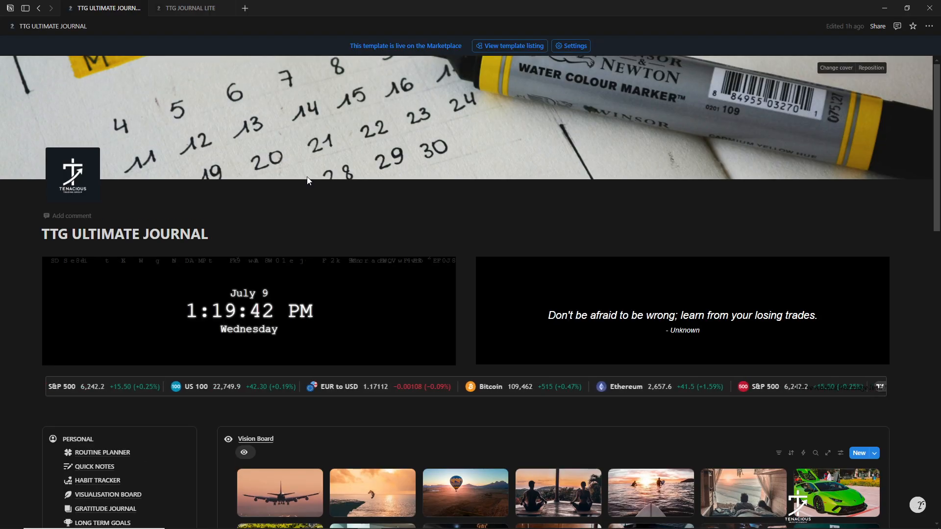
{"action": "scroll", "coordinate": [308, 180], "scroll_direction": "down", "scroll_amount": 3}
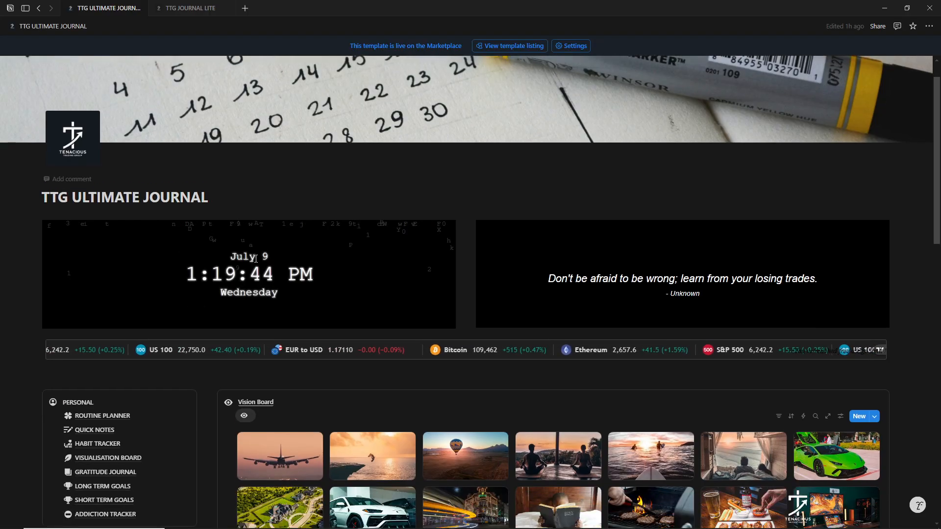
{"action": "left_click", "coordinate": [83, 320]}
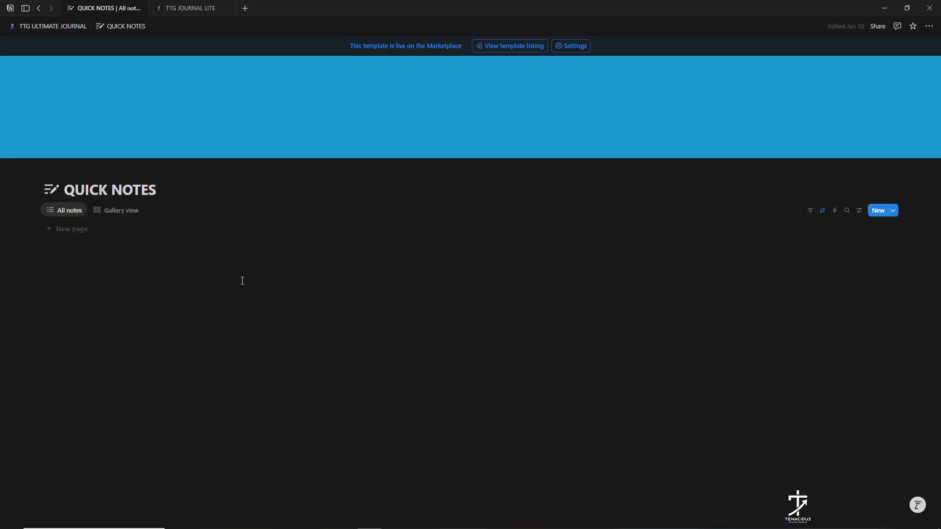
- Go back to the TTG Ultimate Journal main page and open the Habit Tracker page
{"action": "left_click", "coordinate": [54, 27]}
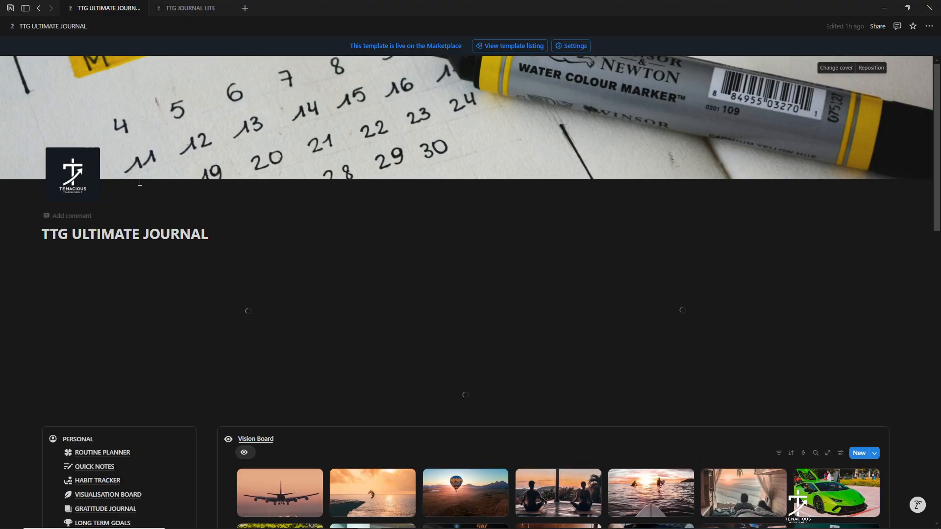
{"action": "scroll", "coordinate": [145, 174], "scroll_direction": "down", "scroll_amount": 2}
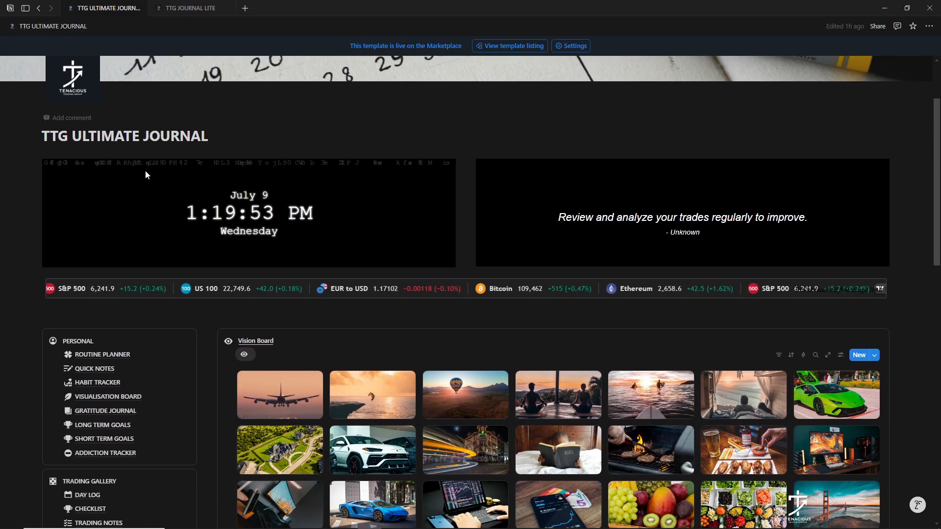
{"action": "left_click", "coordinate": [97, 383]}
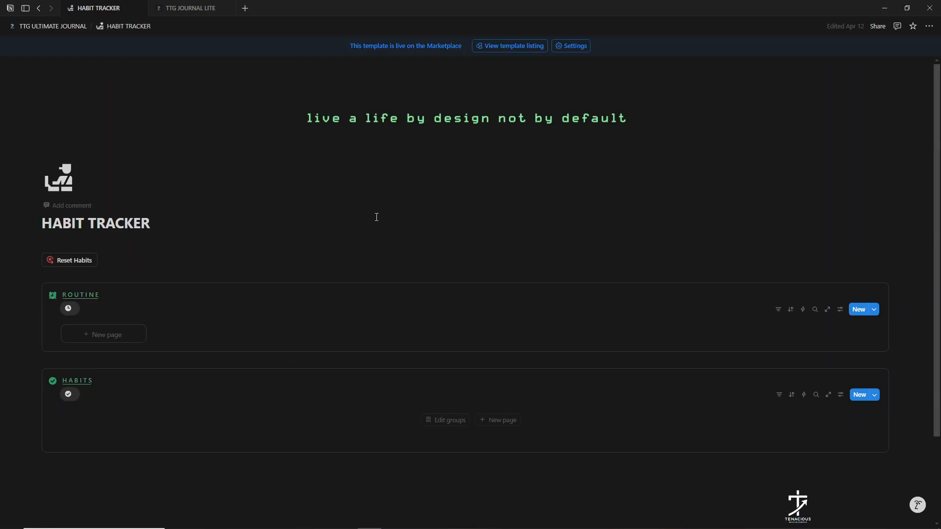
- Add a routine page titled "MORNING" to the Routine section of the Habit Tracker
{"action": "scroll", "coordinate": [382, 234], "scroll_direction": "down", "scroll_amount": 1}
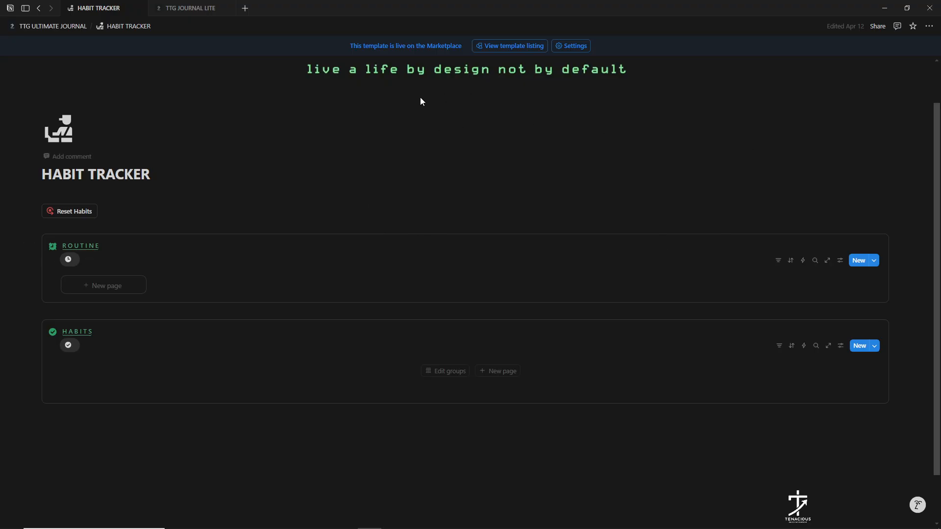
{"action": "scroll", "coordinate": [417, 276], "scroll_direction": "down", "scroll_amount": 1}
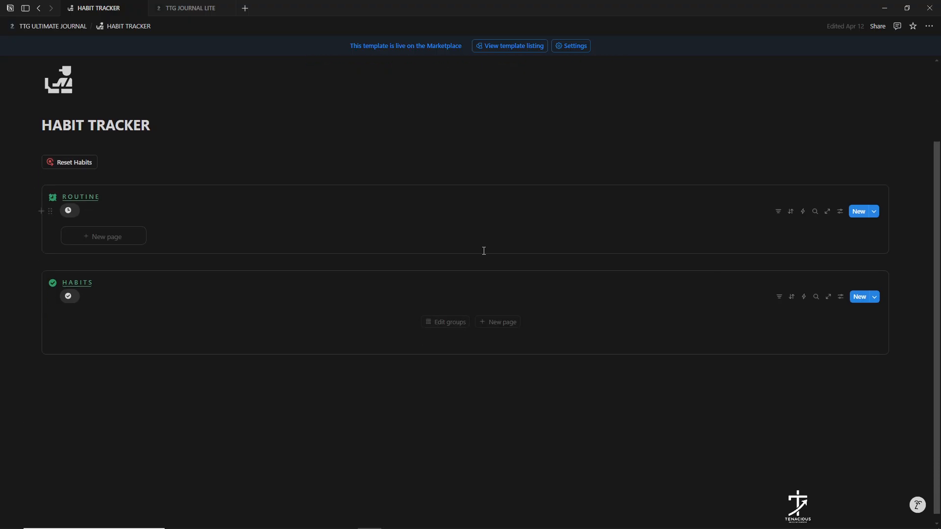
{"action": "scroll", "coordinate": [483, 250], "scroll_direction": "up", "scroll_amount": 1}
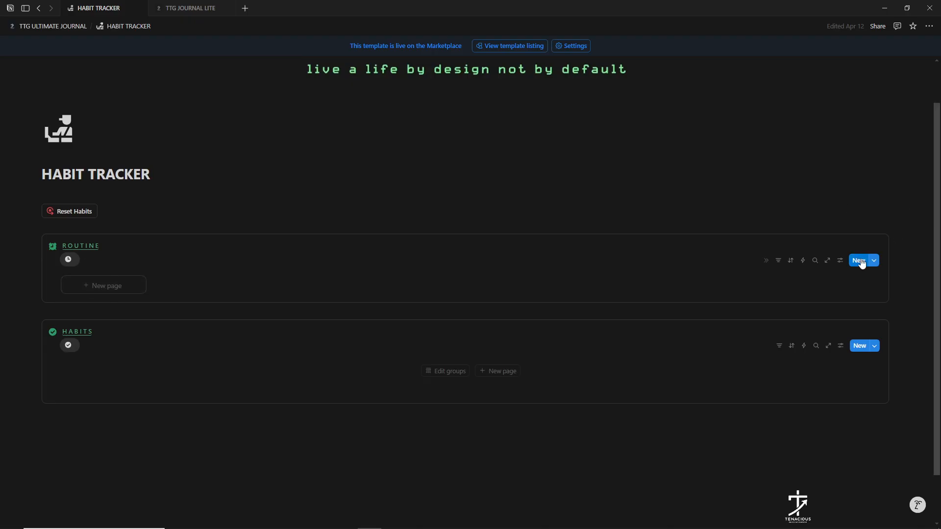
{"action": "left_click", "coordinate": [109, 290]}
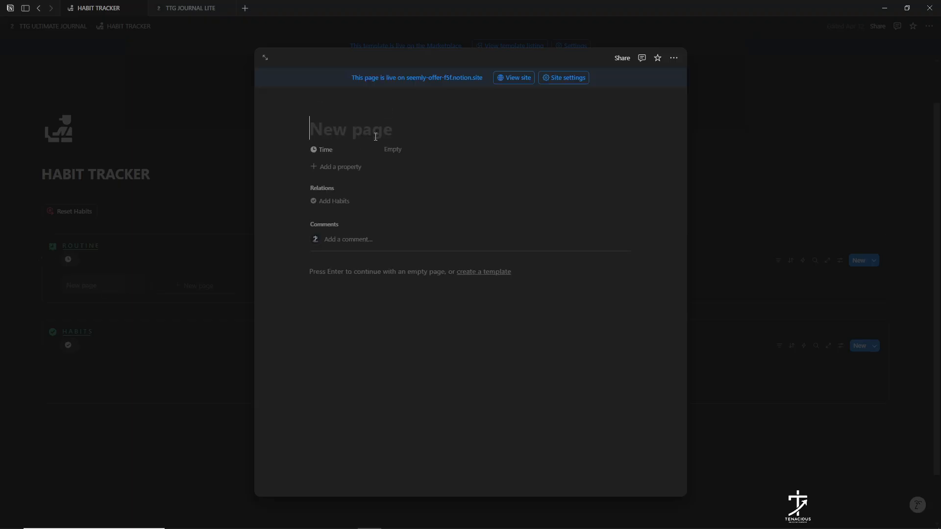
{"action": "type", "text": "MORNING"}
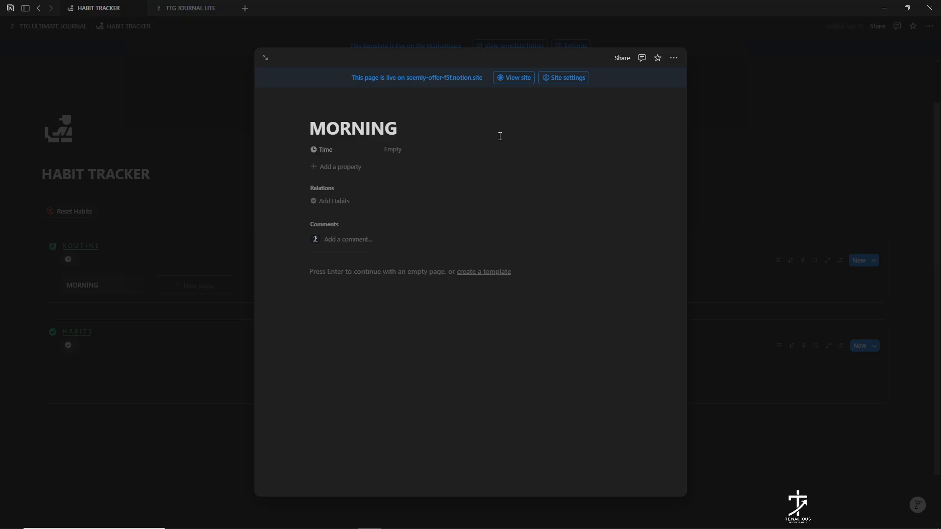
{"action": "left_click", "coordinate": [737, 113]}
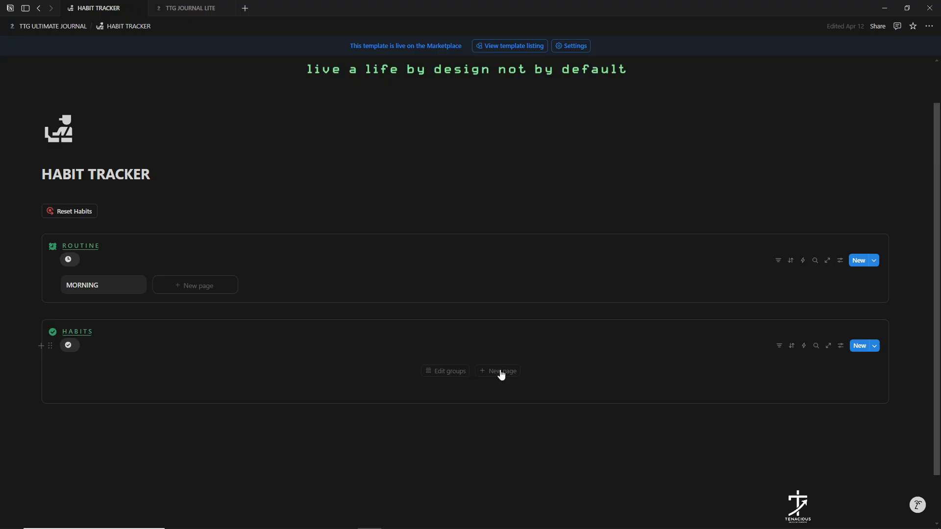
- Create a habit titled "3L WATER" in the Habits section and link it to the MORNING routine
{"action": "left_click", "coordinate": [860, 348]}
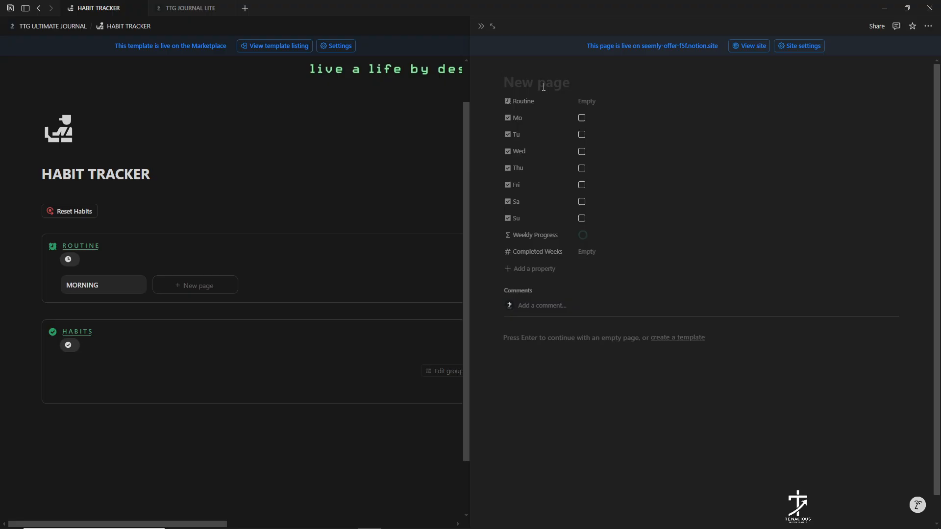
{"action": "type", "text": "3L WATER"}
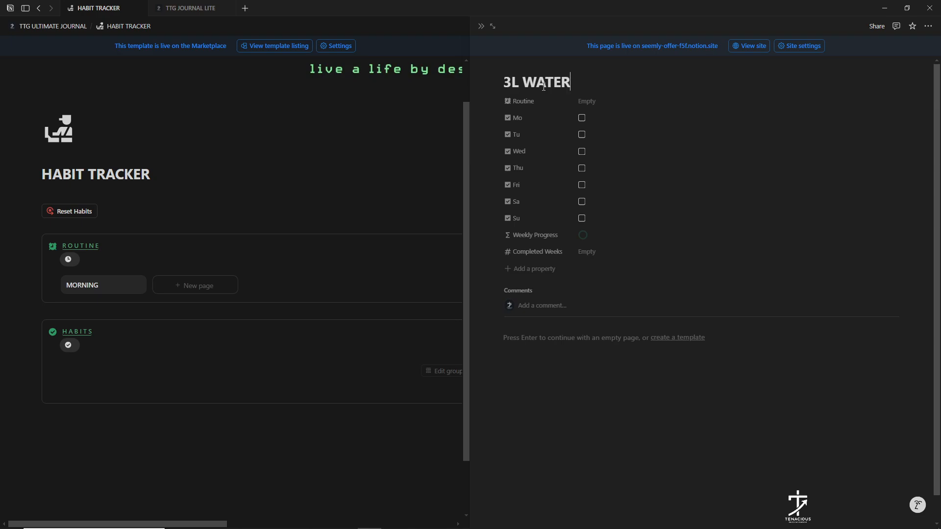
{"action": "left_click", "coordinate": [595, 102]}
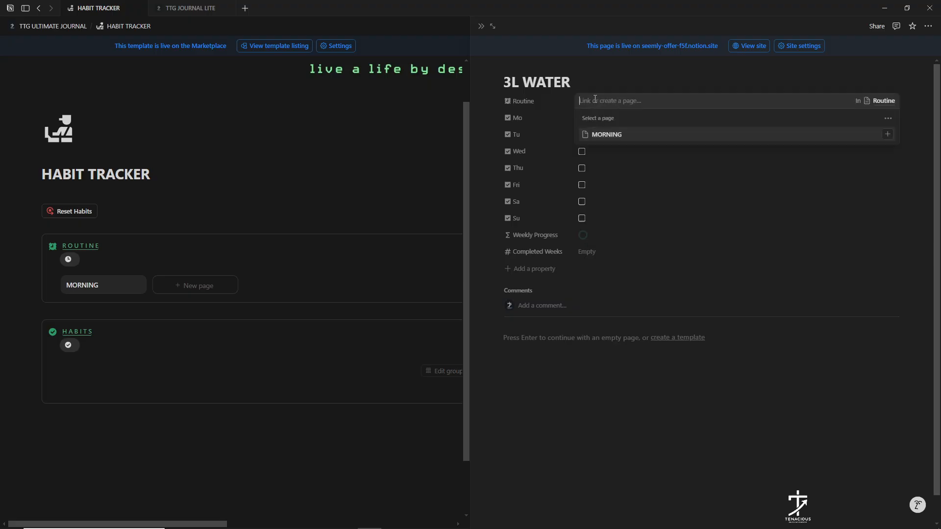
{"action": "left_click", "coordinate": [614, 139]}
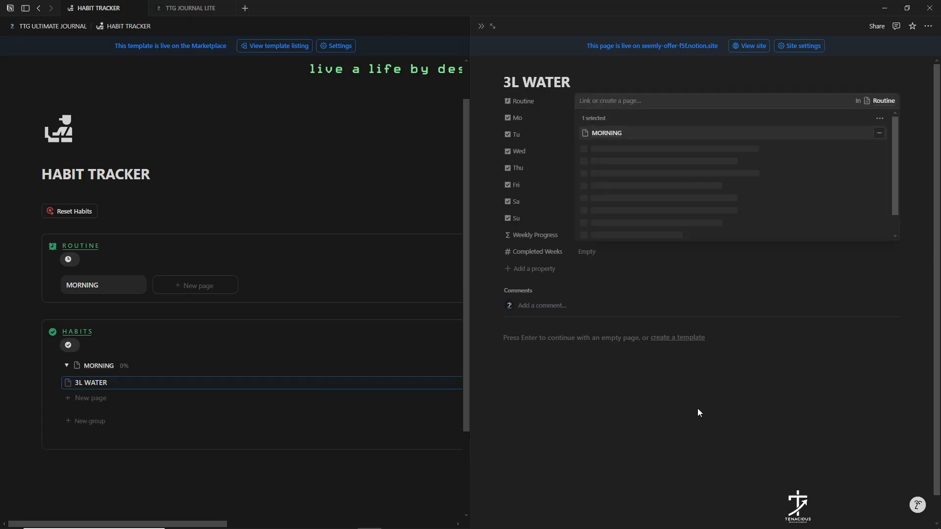
{"action": "key", "text": "Escape"}
{"action": "left_click", "coordinate": [481, 25]}
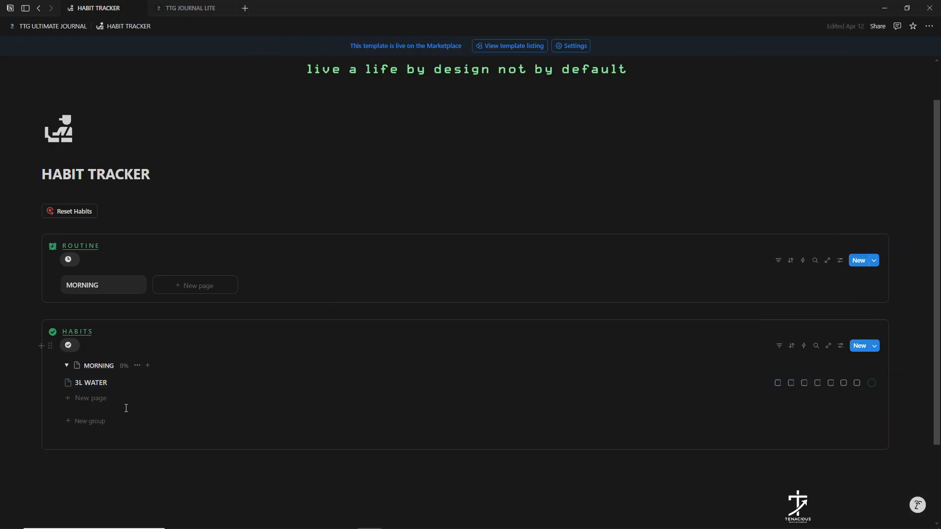
- Add the habits "READ 5 PAGES A DAY" and "WAKE UP BEFORE 7AM" to the MORNING group
{"action": "left_click", "coordinate": [91, 400]}
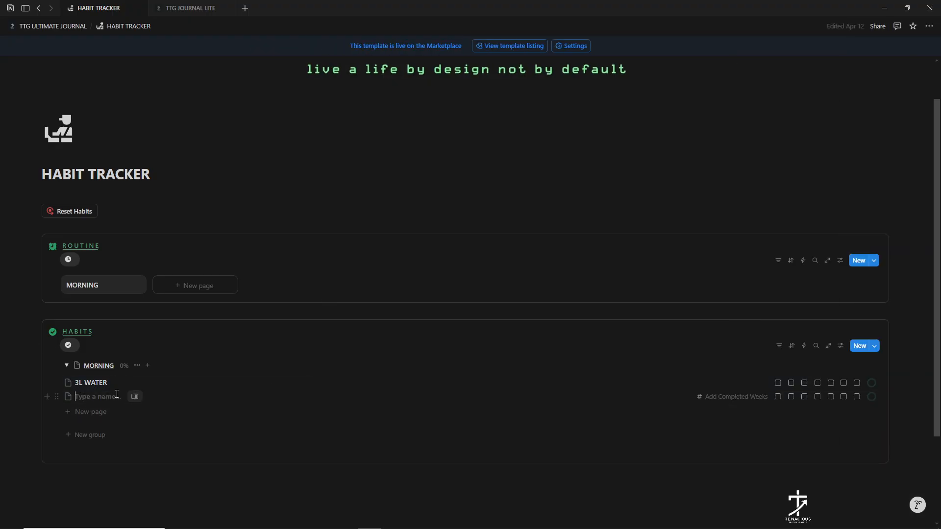
{"action": "type", "text": "READ 5 PAGES A DAY"}
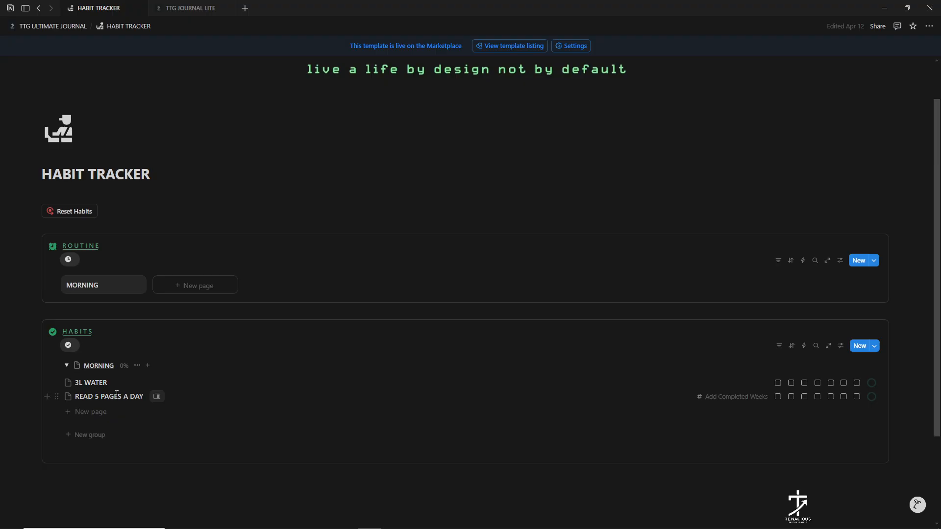
{"action": "left_click", "coordinate": [98, 413]}
{"action": "type", "text": "WA"}
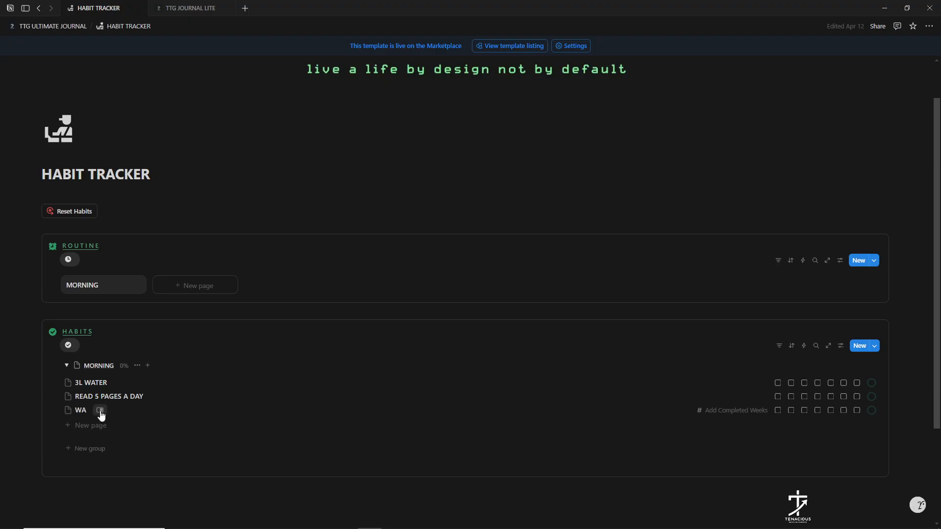
{"action": "type", "text": "KE UP BEFORE"}
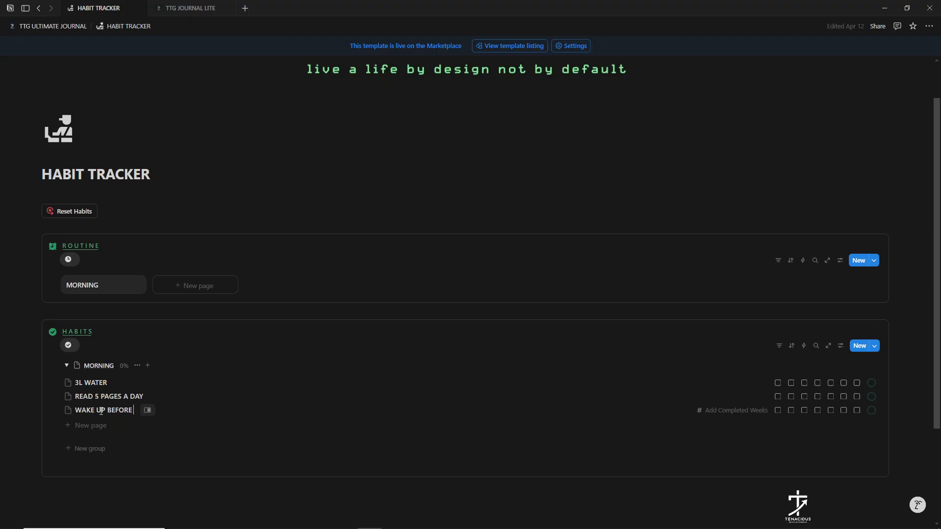
{"action": "type", "text": " 7AM"}
- Add a second routine page titled "EVENING" to the Routine section
{"action": "left_click", "coordinate": [191, 287]}
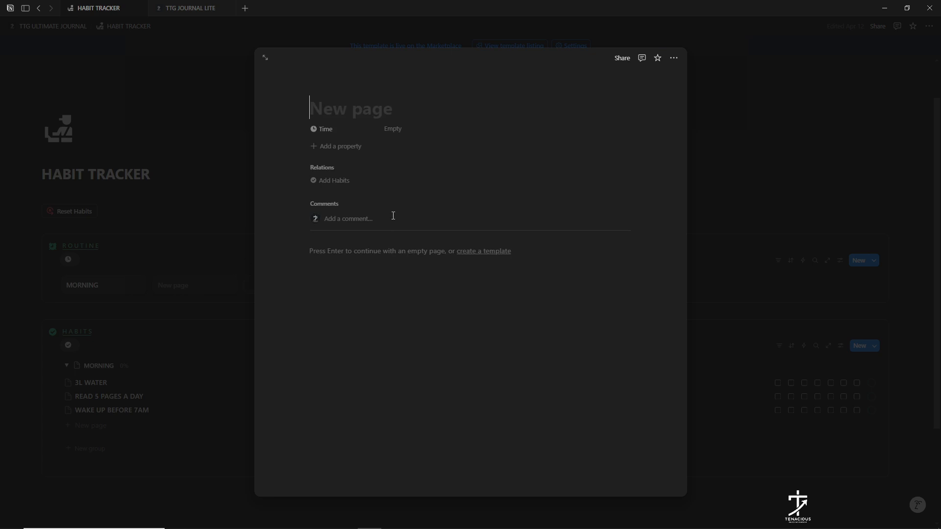
{"action": "type", "text": "EVE"}
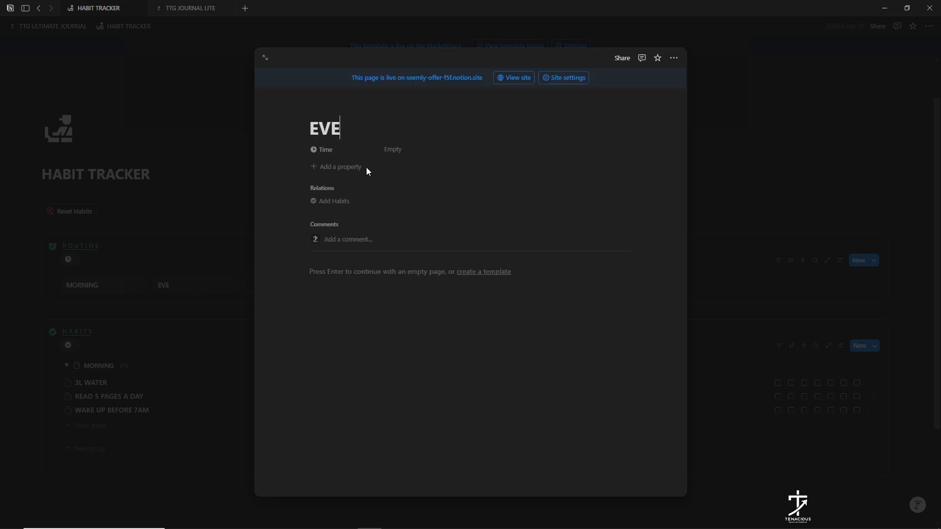
{"action": "type", "text": "NING"}
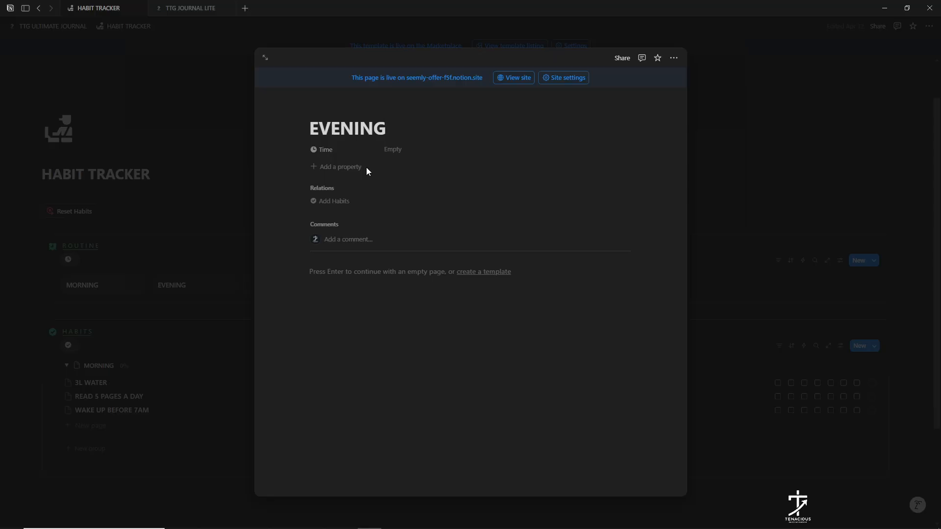
{"action": "key", "text": "Return"}
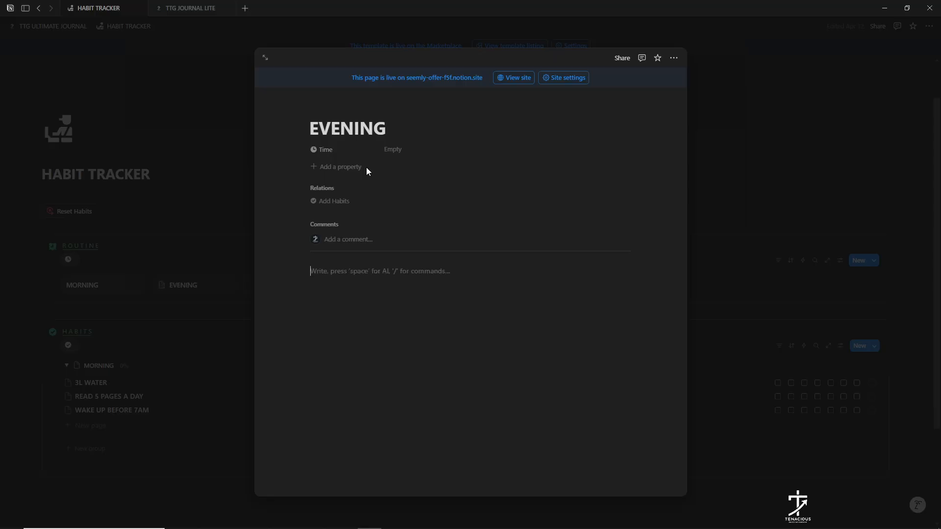
{"action": "left_click", "coordinate": [236, 160]}
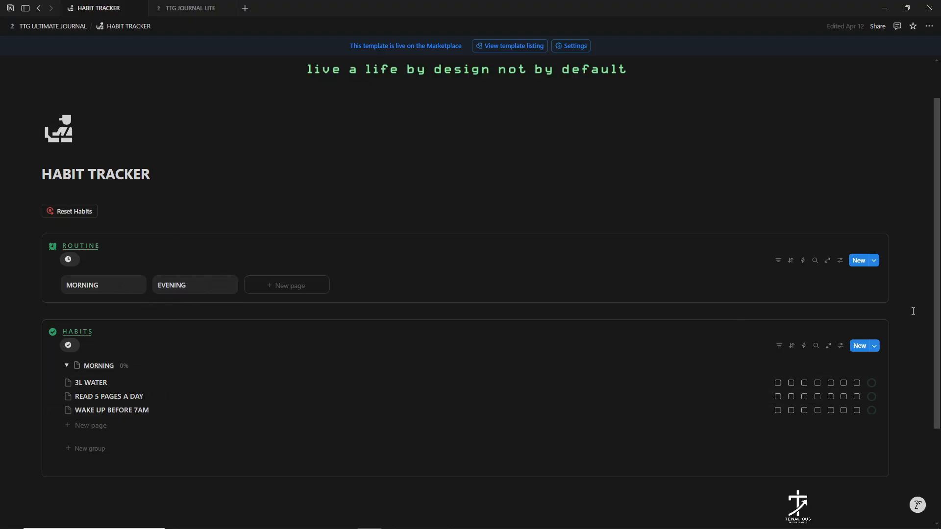
- Create a habit titled "GYM" in the Habits section and link it to the EVENING routine
{"action": "left_click", "coordinate": [859, 346]}
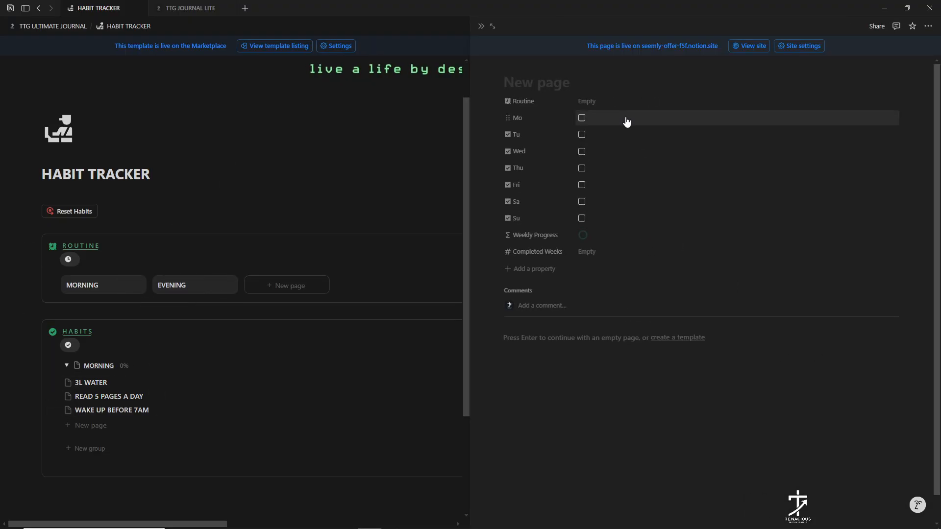
{"action": "type", "text": "GYM"}
{"action": "left_click", "coordinate": [586, 101]}
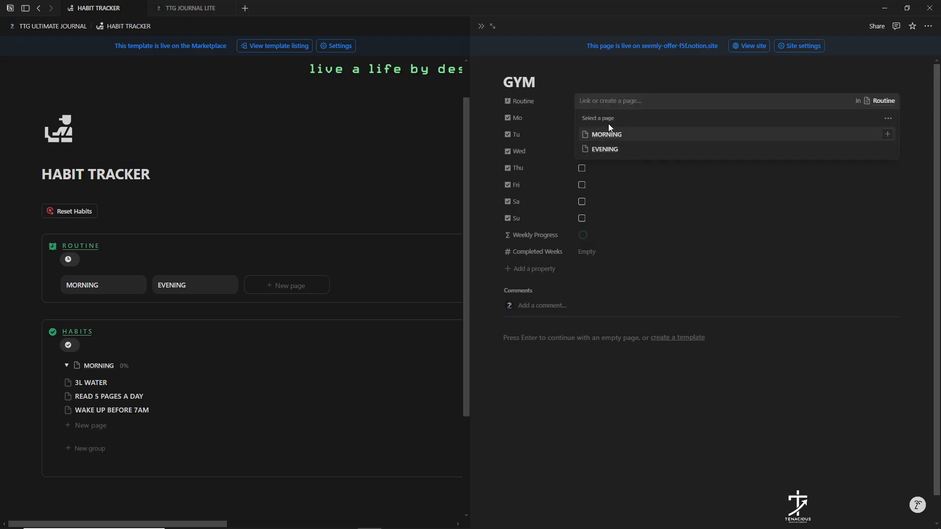
{"action": "left_click", "coordinate": [606, 151]}
{"action": "left_click", "coordinate": [306, 159]}
{"action": "scroll", "coordinate": [215, 337], "scroll_direction": "down", "scroll_amount": 3}
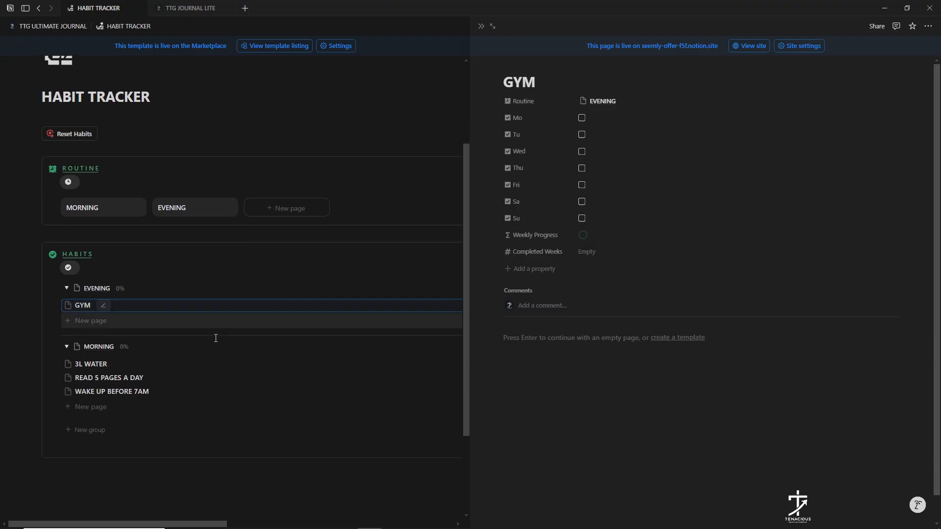
{"action": "left_click", "coordinate": [341, 86]}
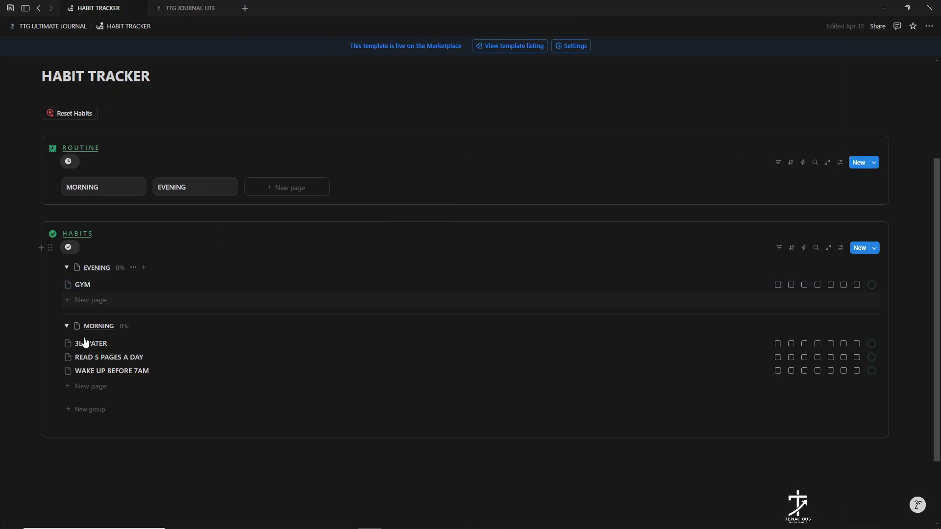
- Mark the 3L WATER habit as done for all seven days of the week
{"action": "left_click", "coordinate": [778, 344]}
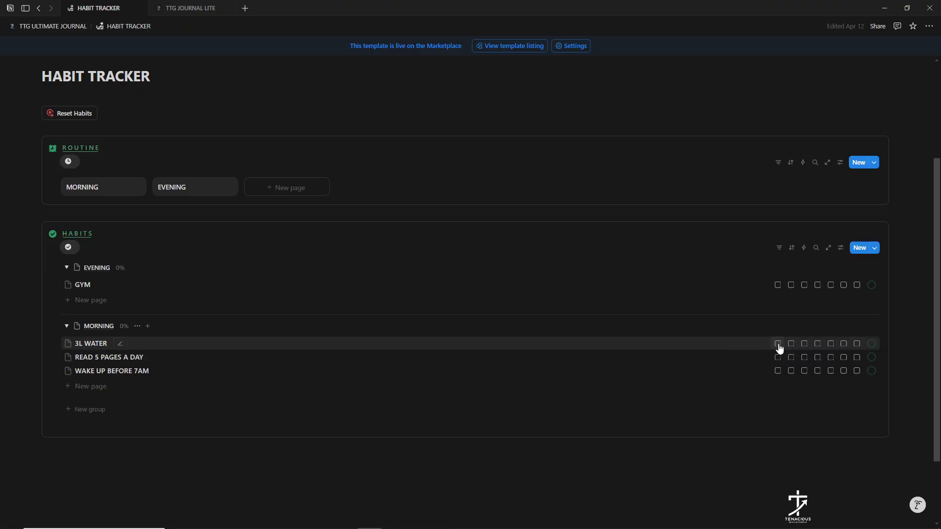
{"action": "left_click", "coordinate": [791, 345]}
{"action": "left_click", "coordinate": [805, 345]}
{"action": "left_click", "coordinate": [818, 345]}
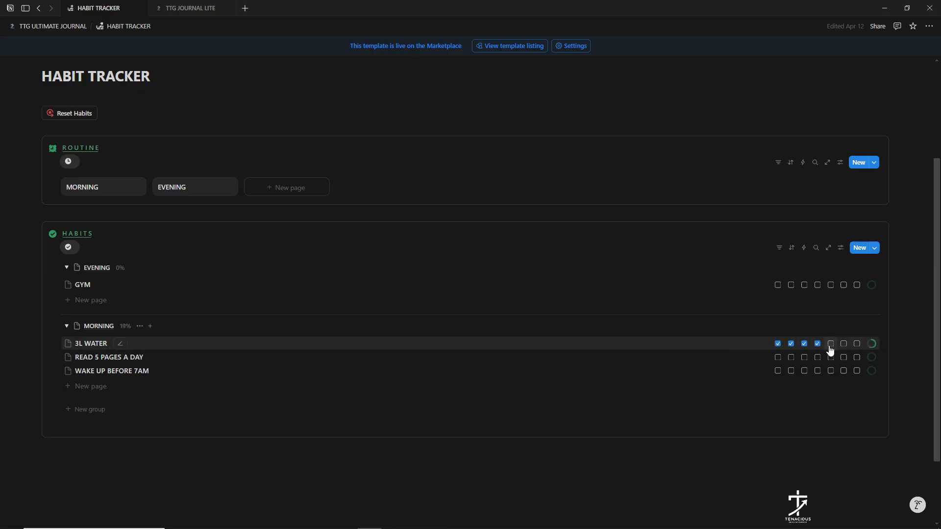
{"action": "left_click", "coordinate": [831, 346]}
{"action": "left_click", "coordinate": [843, 345]}
{"action": "left_click", "coordinate": [857, 345]}
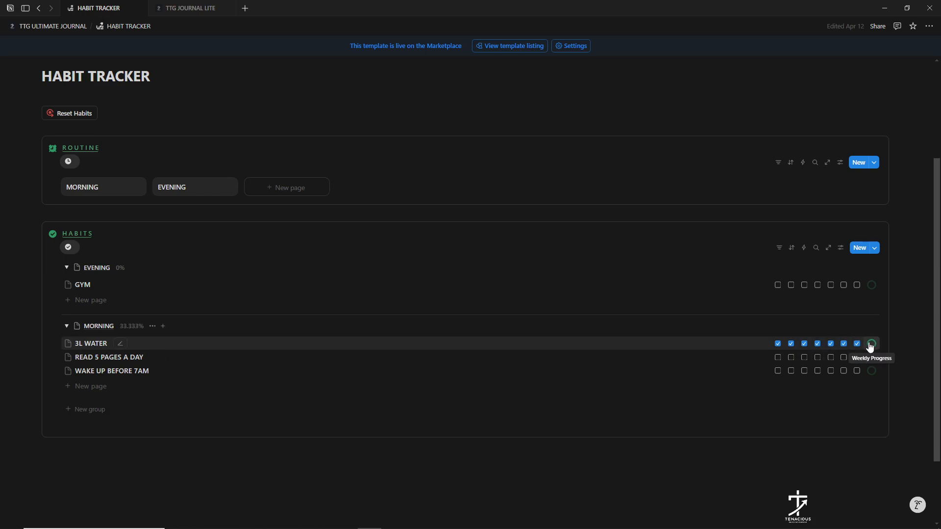
- Mark READ 5 PAGES A DAY done for Wednesday, Friday and Saturday, and WAKE UP BEFORE 7AM done for Tuesday and Saturday
{"action": "left_click", "coordinate": [844, 371]}
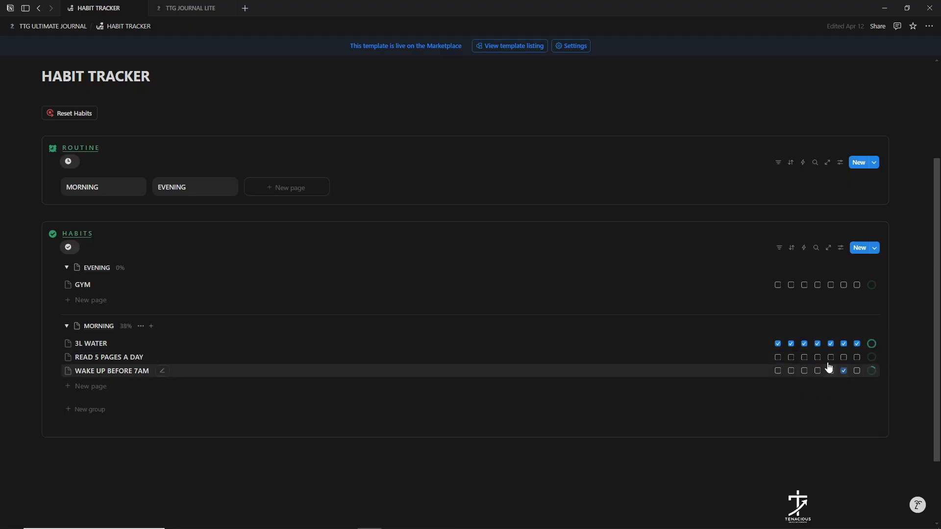
{"action": "left_click", "coordinate": [804, 358]}
{"action": "left_click", "coordinate": [791, 371]}
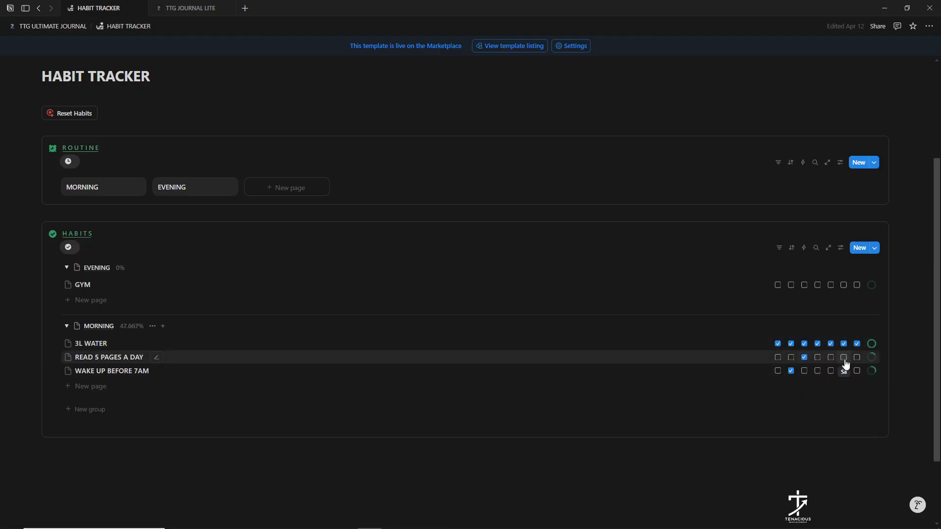
{"action": "left_click", "coordinate": [844, 357]}
{"action": "left_click", "coordinate": [831, 358]}
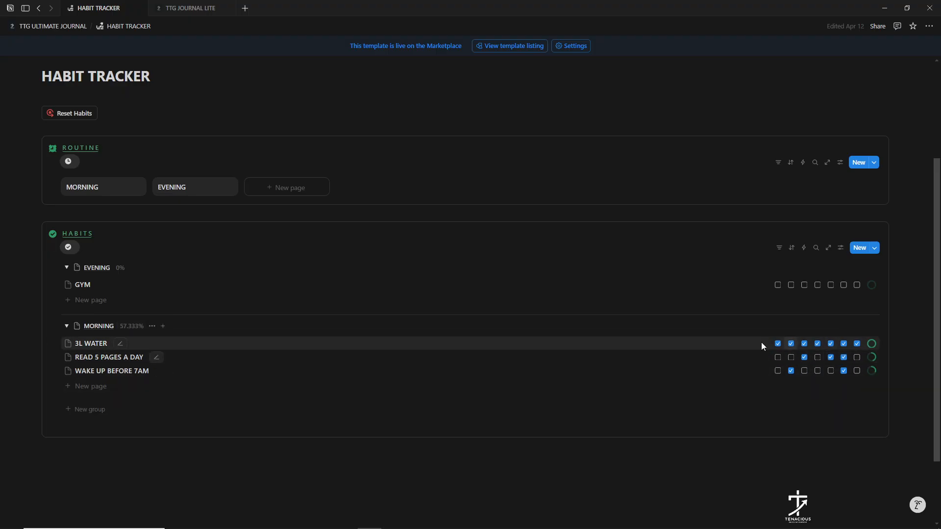
- Reset the weekly habits in the Habit Tracker and confirm the reset
{"action": "scroll", "coordinate": [233, 206], "scroll_direction": "up", "scroll_amount": 1}
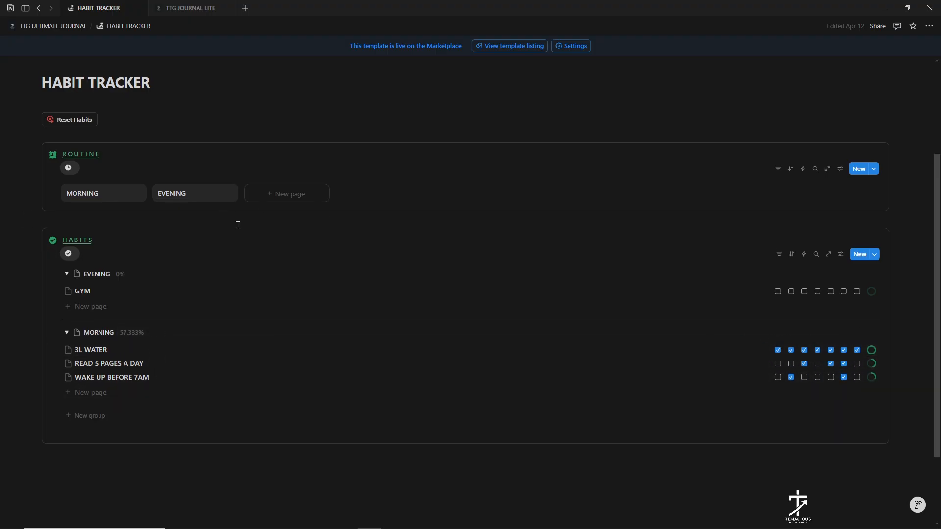
{"action": "left_click", "coordinate": [75, 164]}
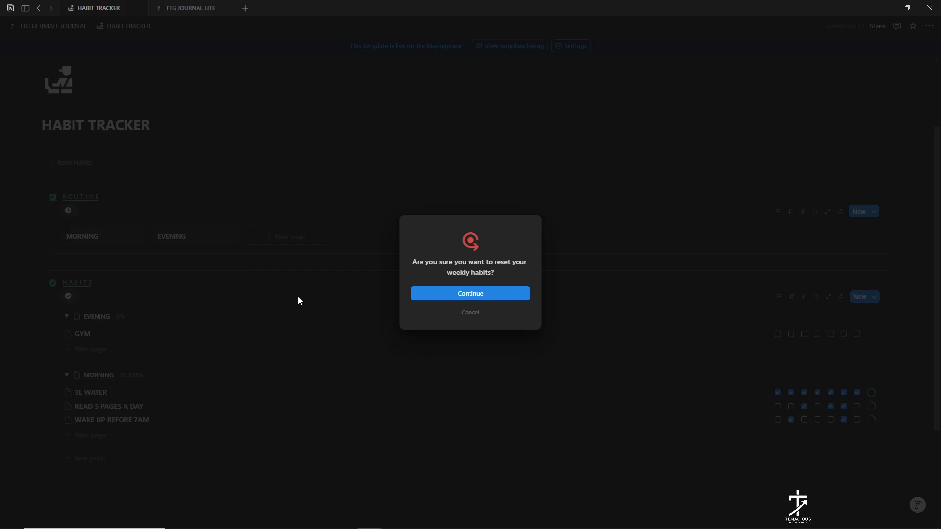
{"action": "left_click", "coordinate": [435, 294]}
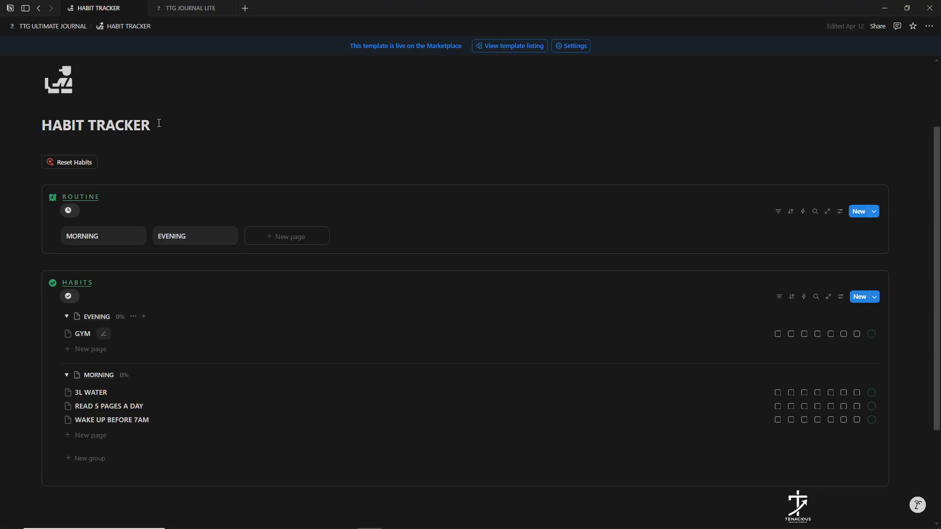
- Return to the TTG ULTIMATE JOURNAL main page and open the VISUALISATION BOARD from the Personal section
{"action": "left_click", "coordinate": [58, 26]}
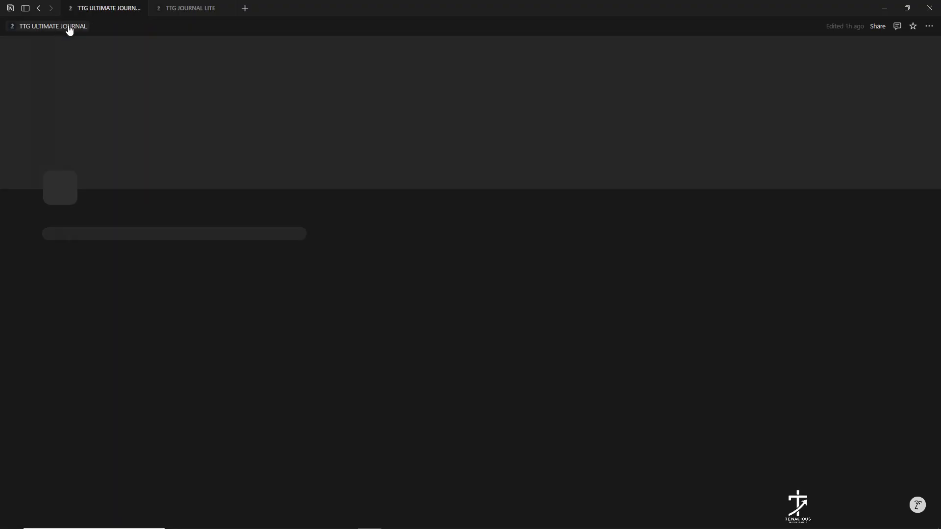
{"action": "scroll", "coordinate": [147, 328], "scroll_direction": "down", "scroll_amount": 5}
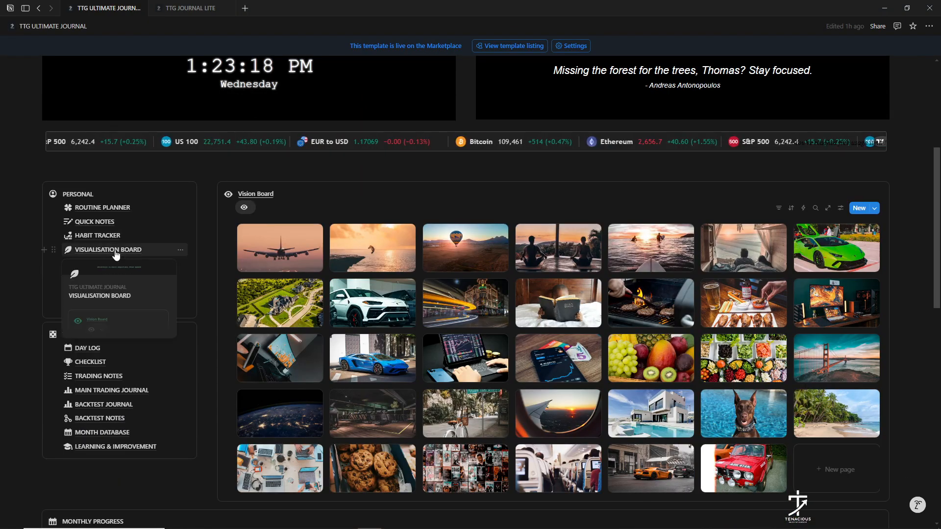
{"action": "left_click", "coordinate": [116, 250]}
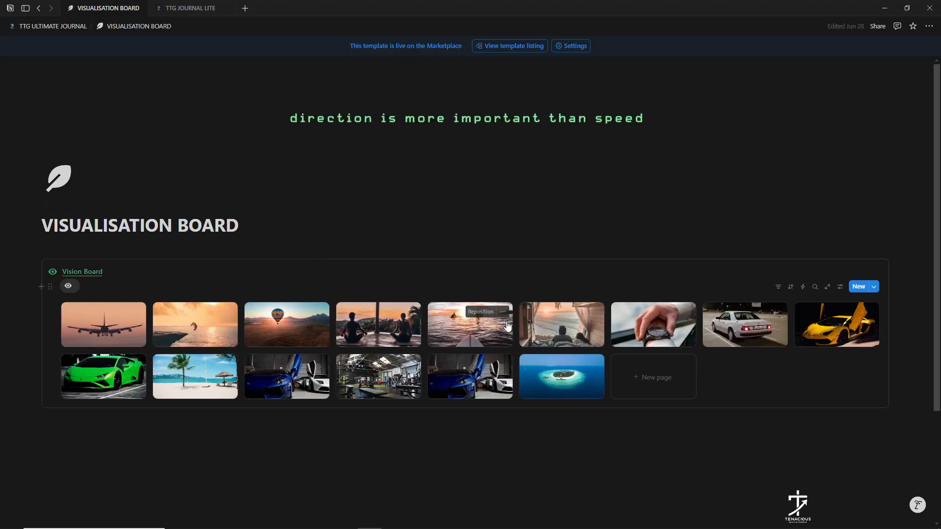
- Add a new page to the Vision Board gallery and give it a cover image
{"action": "scroll", "coordinate": [515, 313], "scroll_direction": "down", "scroll_amount": 1}
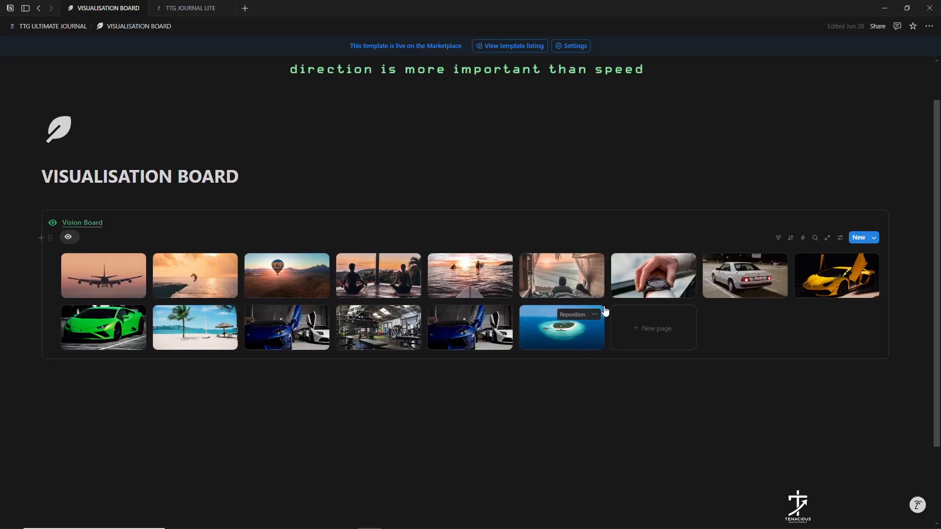
{"action": "left_click", "coordinate": [663, 343]}
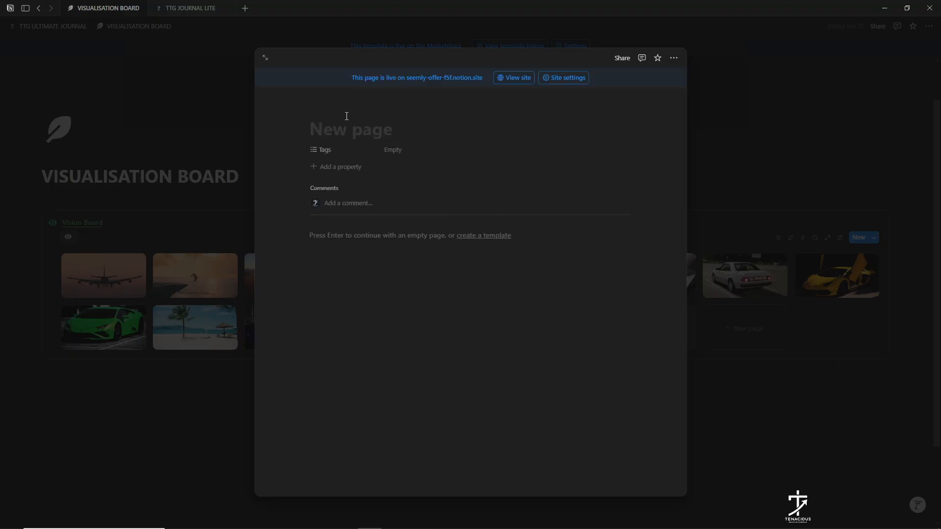
{"action": "mouse_move", "coordinate": [321, 116]}
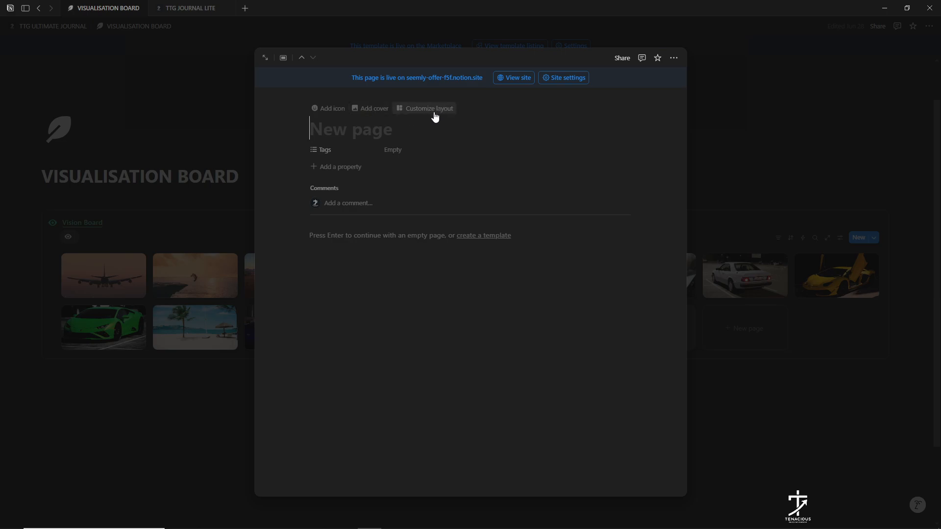
{"action": "left_click", "coordinate": [372, 110]}
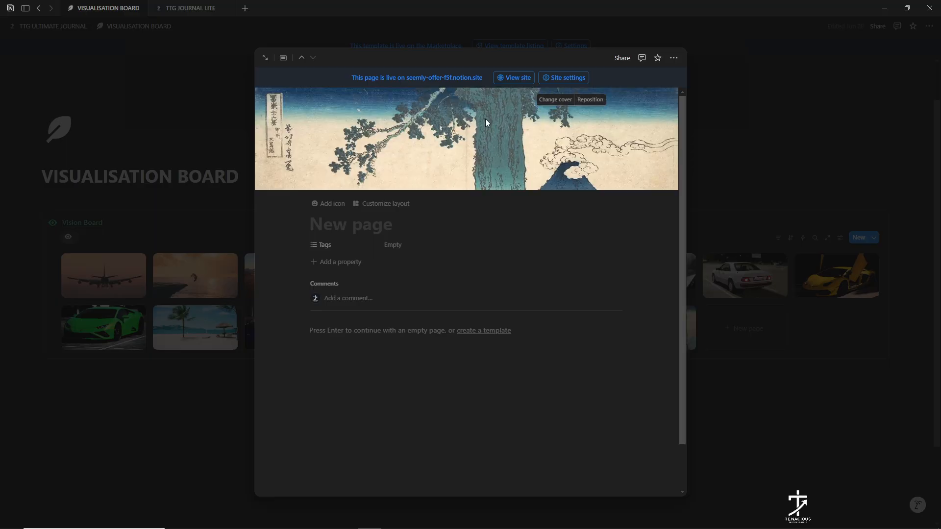
- Search Unsplash for "PRIVATE ISLAND" to replace the new page's cover
{"action": "left_click", "coordinate": [551, 100]}
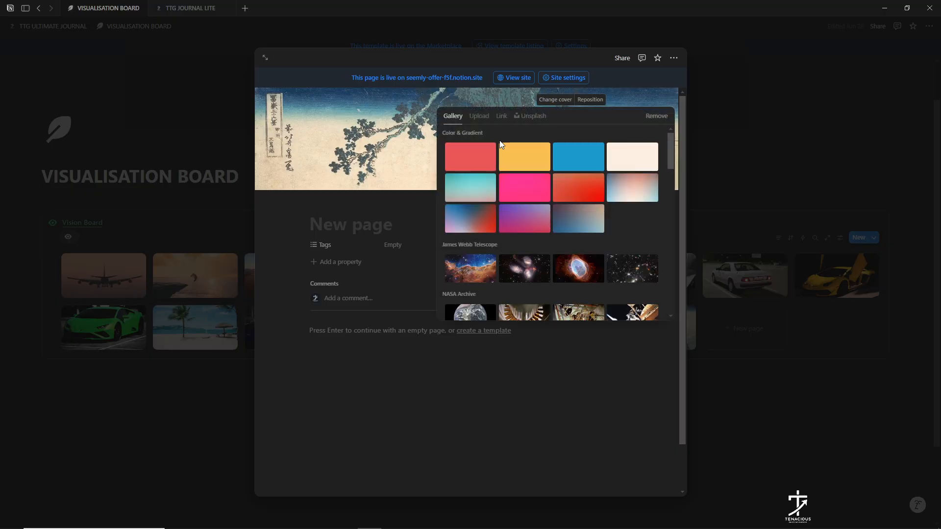
{"action": "left_click", "coordinate": [479, 118]}
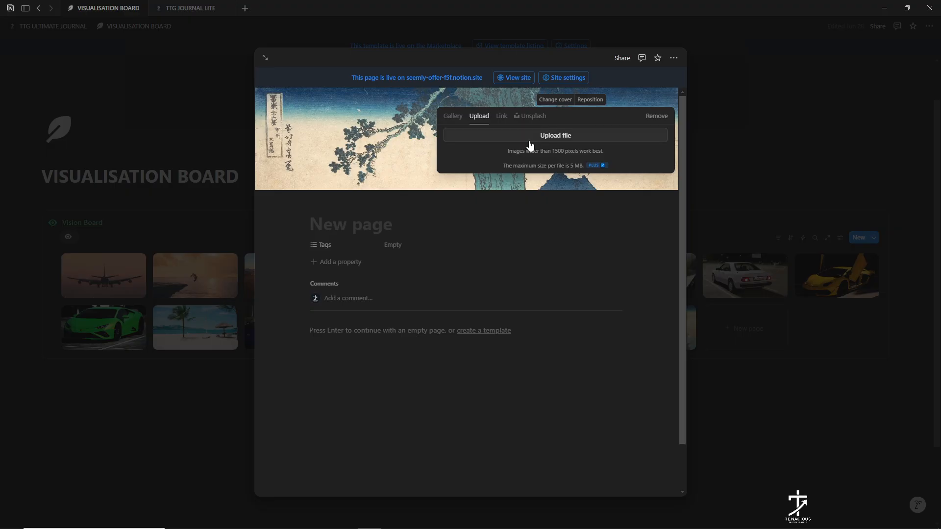
{"action": "left_click", "coordinate": [530, 116]}
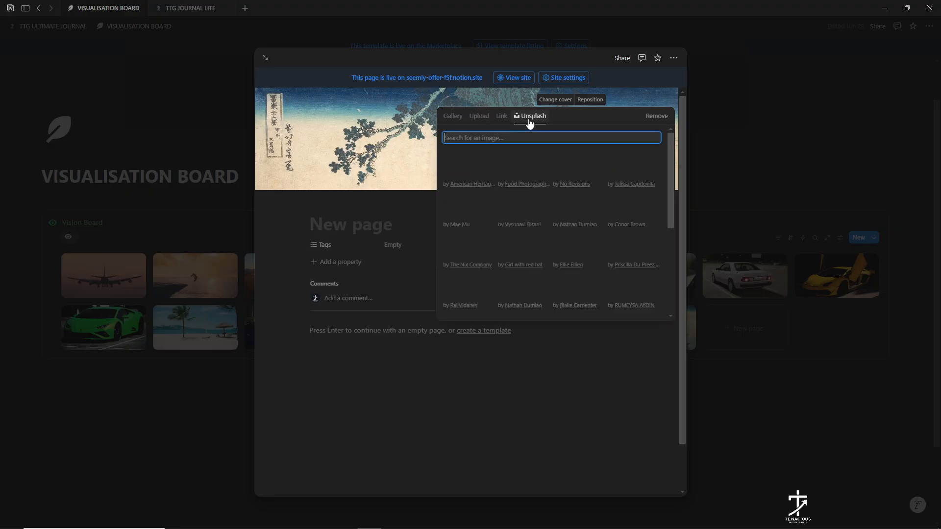
{"action": "type", "text": "PR"}
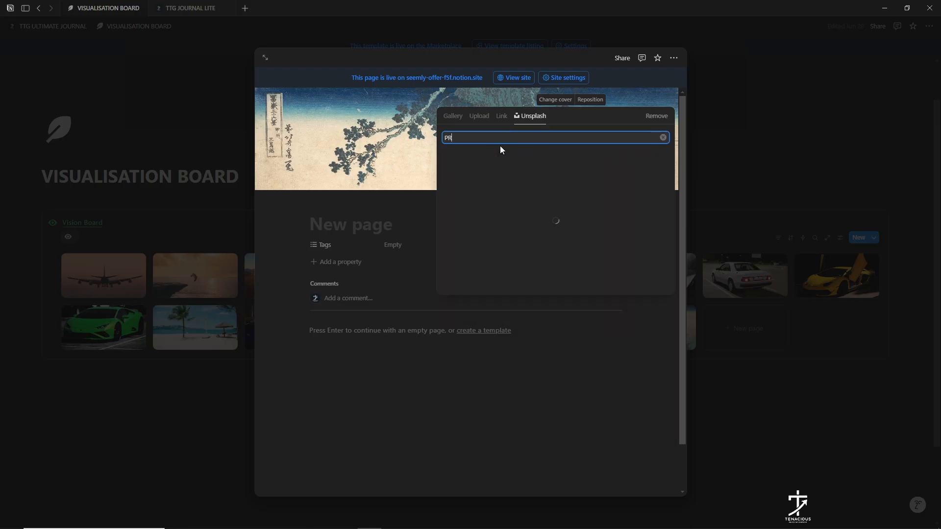
{"action": "type", "text": "IVAT IS"}
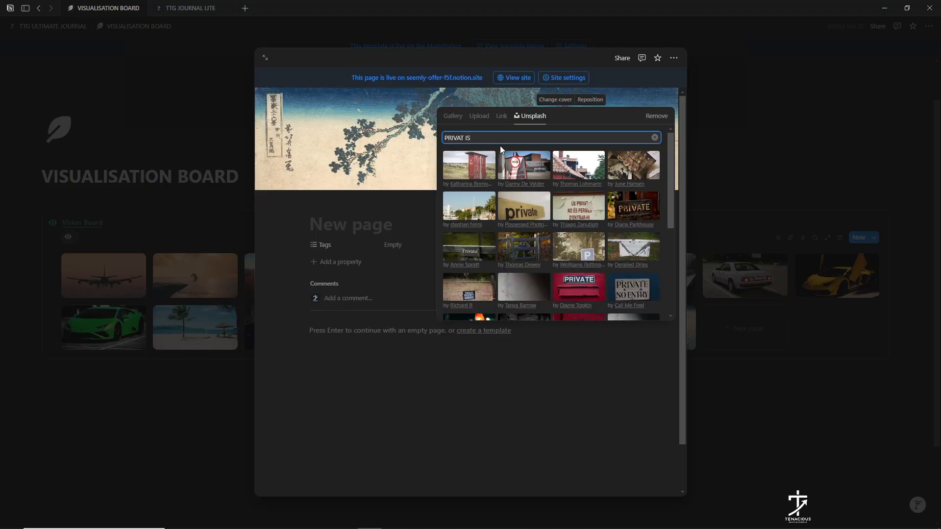
{"action": "key", "text": "BackSpace"}
{"action": "key", "text": "BackSpace"}
{"action": "key", "text": "BackSpace"}
{"action": "type", "text": "E "}
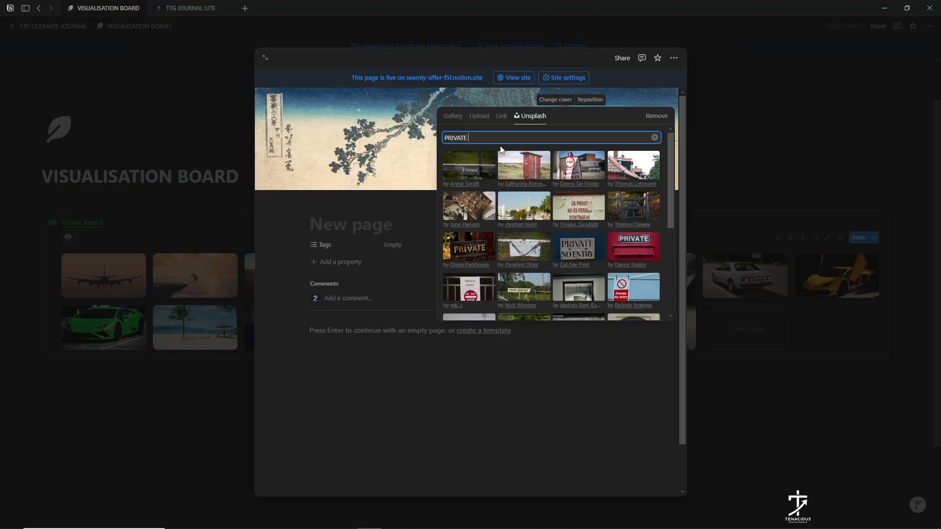
{"action": "type", "text": "ISLA"}
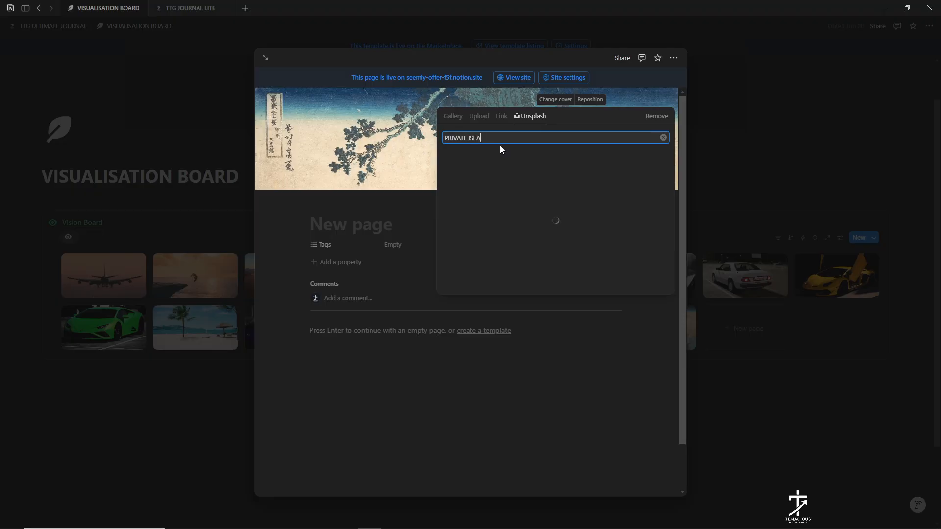
{"action": "type", "text": "ND"}
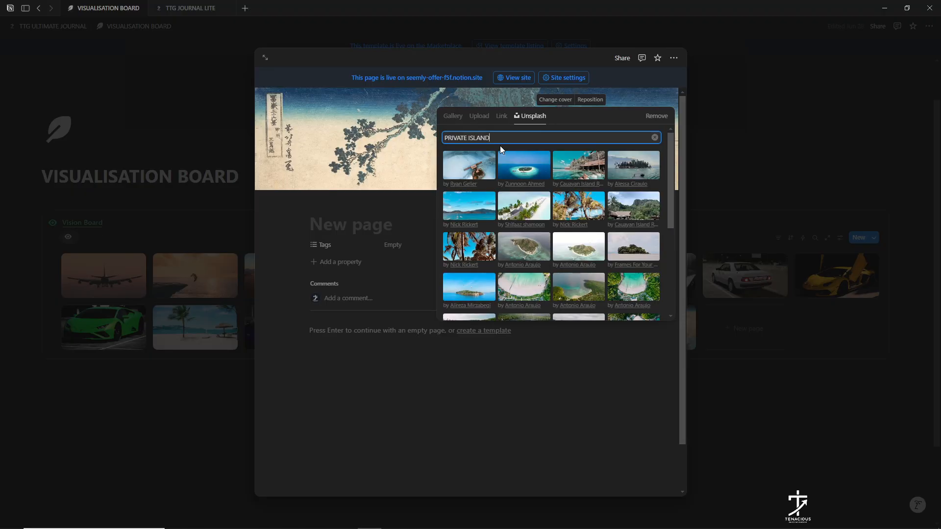
- Set the aerial photo of a green, tree-covered island with a sandy shore as the page's cover and close the page
{"action": "scroll", "coordinate": [584, 213], "scroll_direction": "down", "scroll_amount": 3}
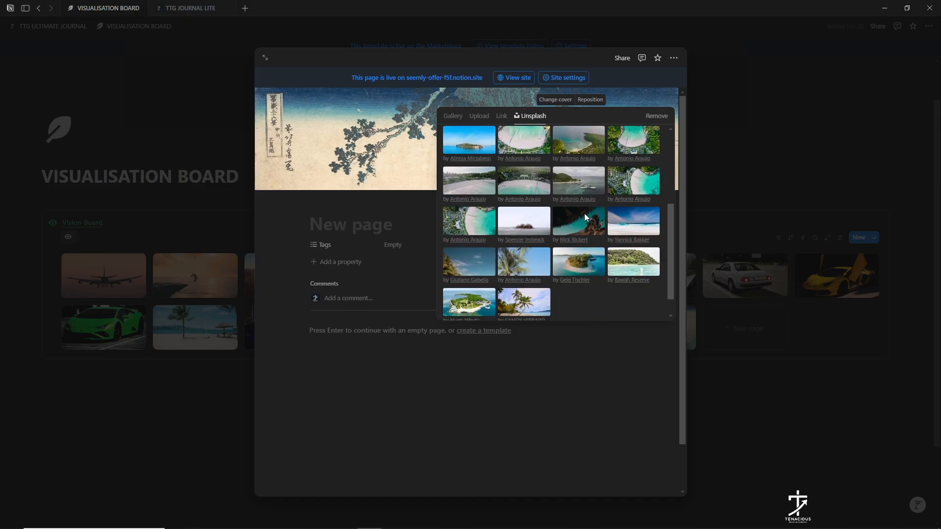
{"action": "scroll", "coordinate": [584, 213], "scroll_direction": "down", "scroll_amount": 1}
{"action": "left_click", "coordinate": [474, 269]}
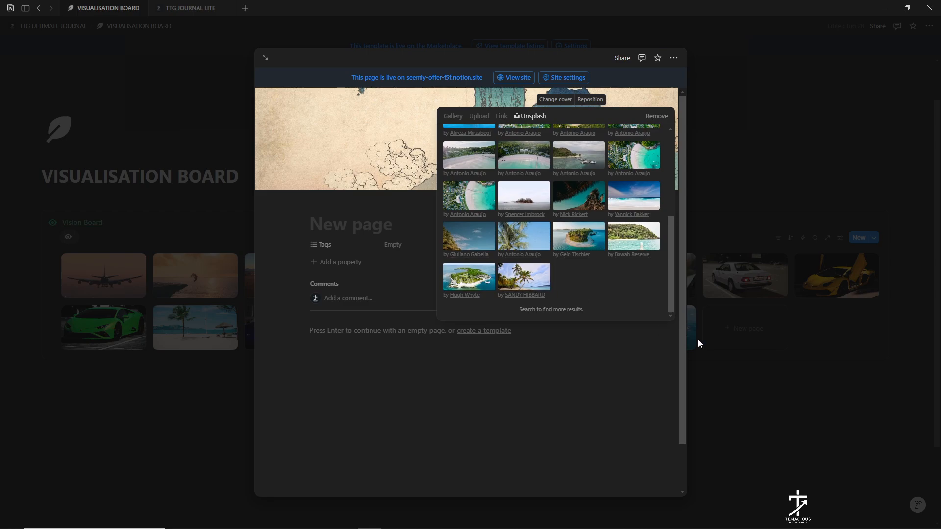
{"action": "left_click", "coordinate": [755, 401]}
{"action": "left_click", "coordinate": [754, 403]}
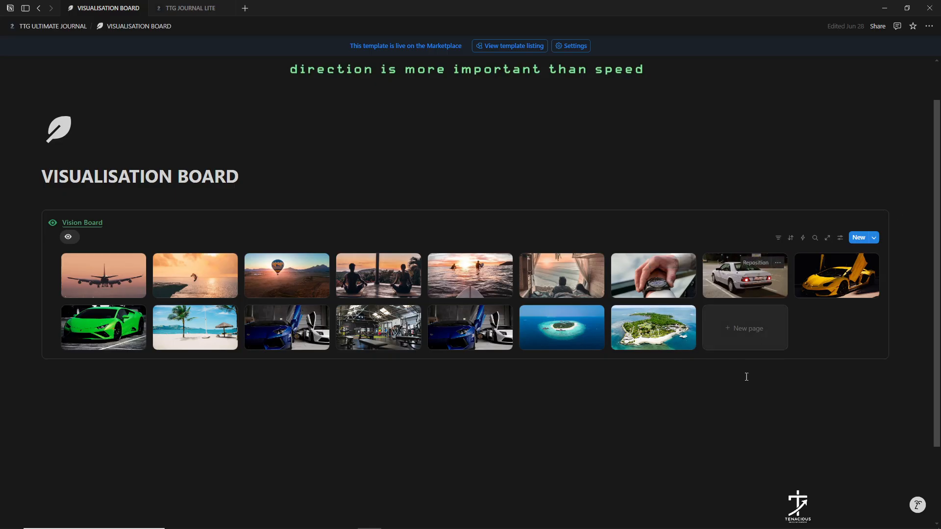
- Add another page with a cover to the Vision Board, after the private island card
{"action": "left_click", "coordinate": [739, 339]}
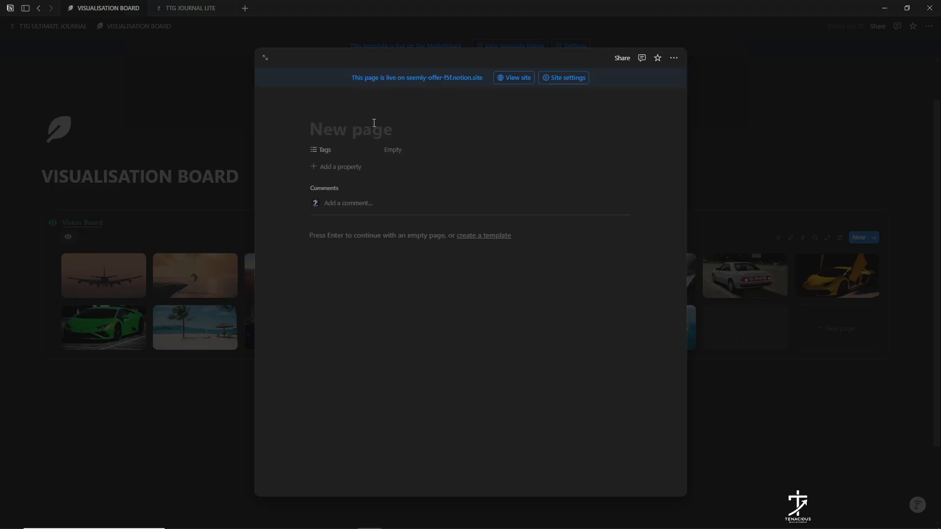
{"action": "mouse_move", "coordinate": [337, 113]}
{"action": "left_click", "coordinate": [372, 108]}
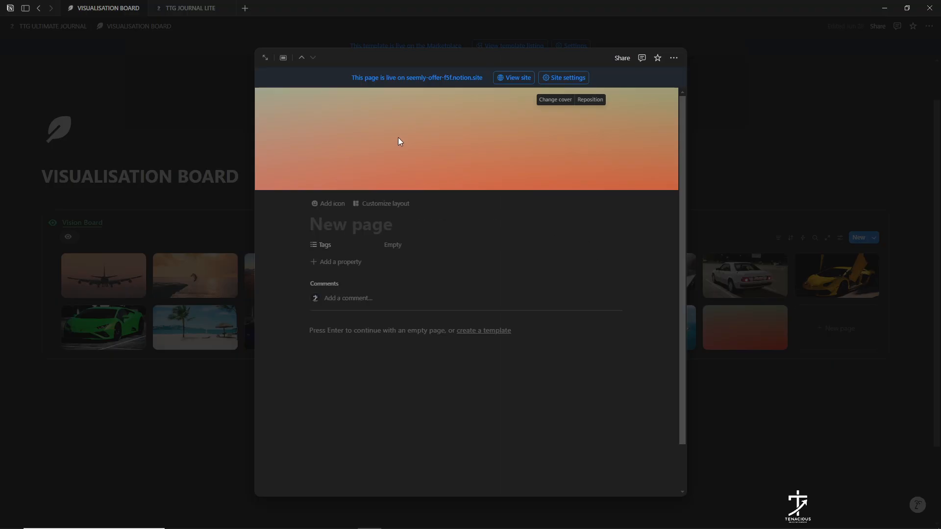
- Search Unsplash for "BENTLEY" to replace the new page's cover
{"action": "left_click", "coordinate": [548, 100]}
{"action": "left_click", "coordinate": [531, 116]}
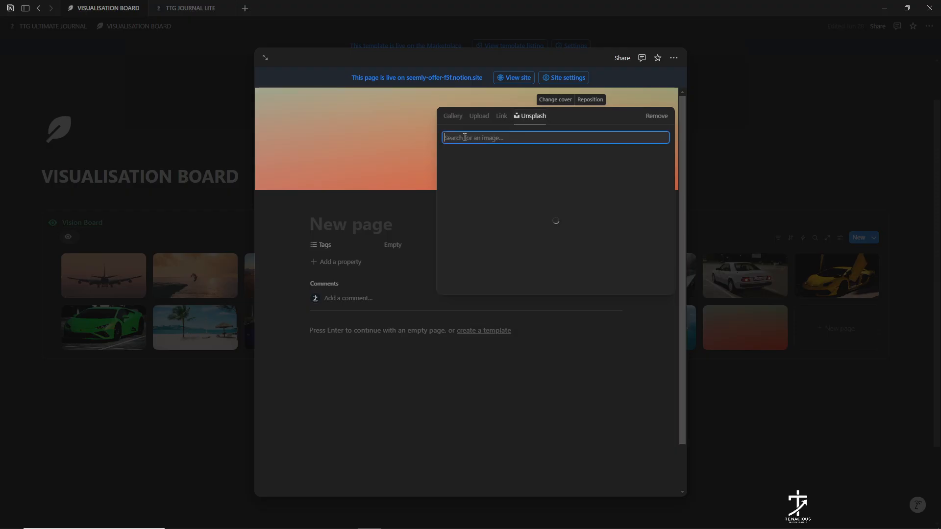
{"action": "type", "text": "BE"}
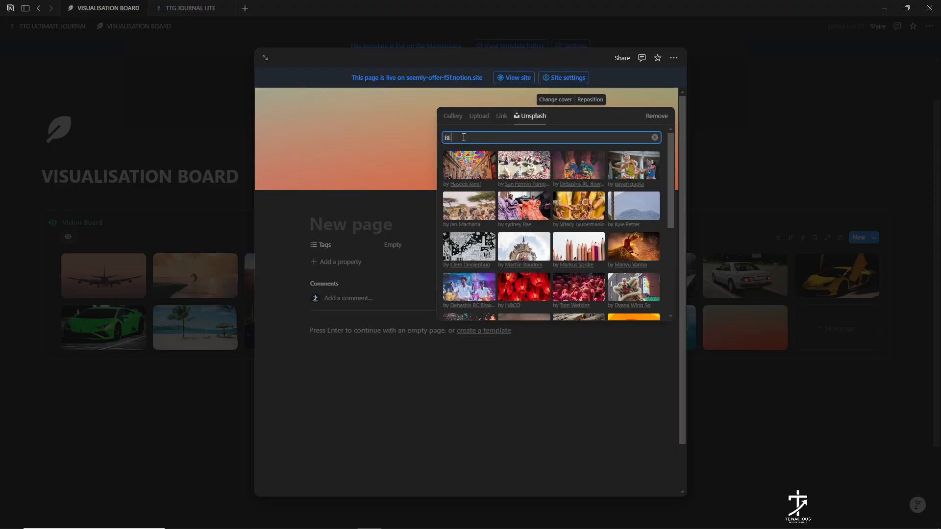
{"action": "type", "text": "NTL"}
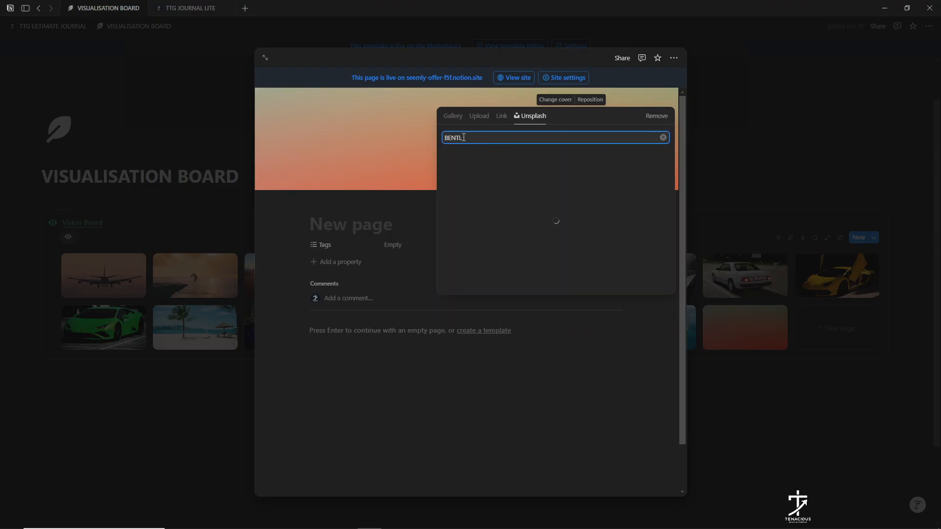
{"action": "type", "text": "EY"}
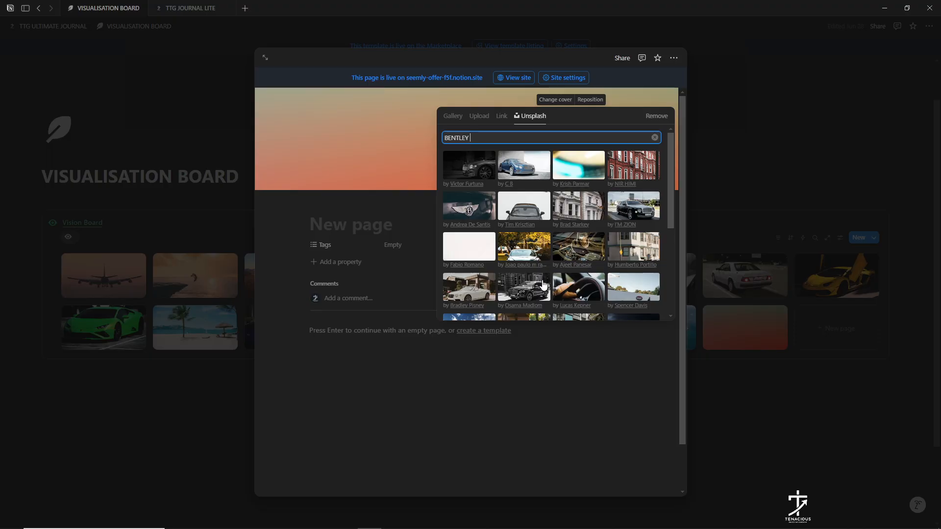
- Set the photo of a black Bentley parked on a street as the page's cover and close the page
{"action": "left_click", "coordinate": [628, 204]}
{"action": "left_click", "coordinate": [780, 396]}
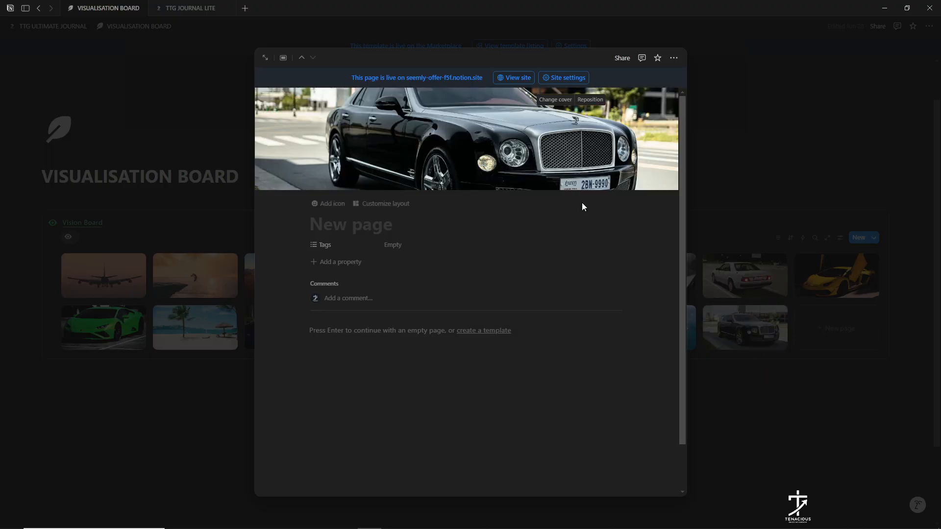
{"action": "left_click", "coordinate": [763, 425]}
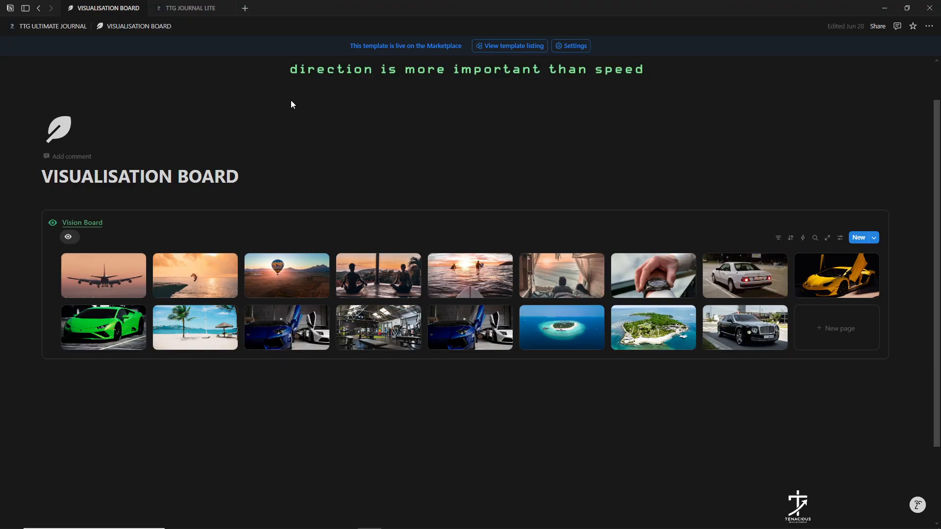
- Return to the TTG Ultimate Journal main page and open the Gratitude Journal
{"action": "scroll", "coordinate": [168, 58], "scroll_direction": "up", "scroll_amount": 1}
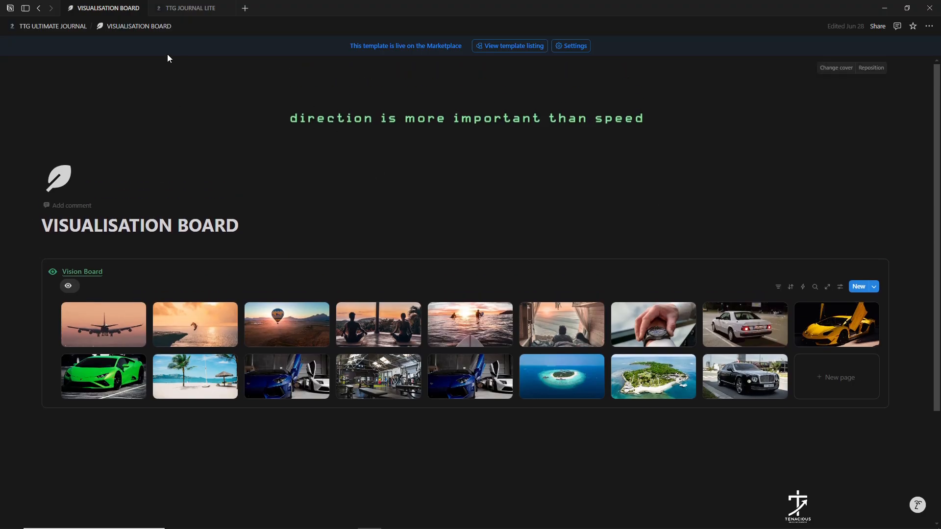
{"action": "left_click", "coordinate": [53, 27]}
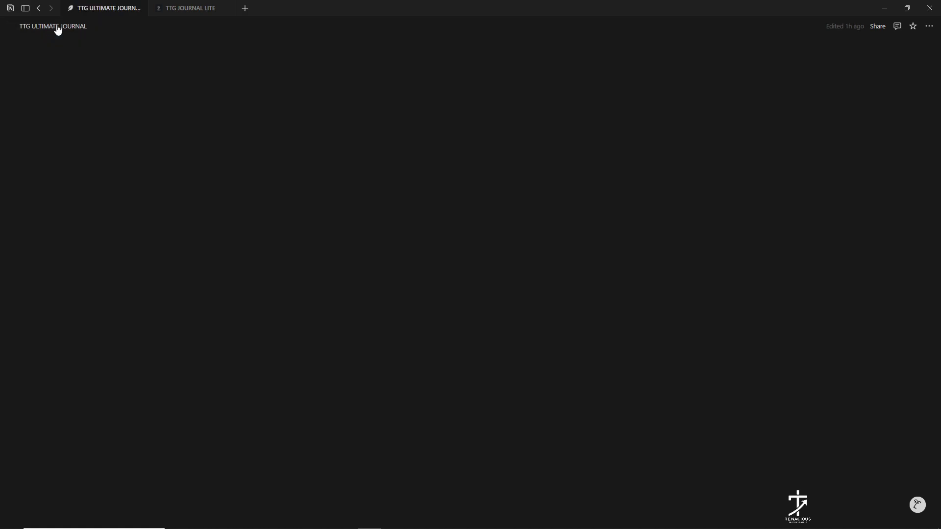
{"action": "scroll", "coordinate": [80, 456], "scroll_direction": "down", "scroll_amount": 3}
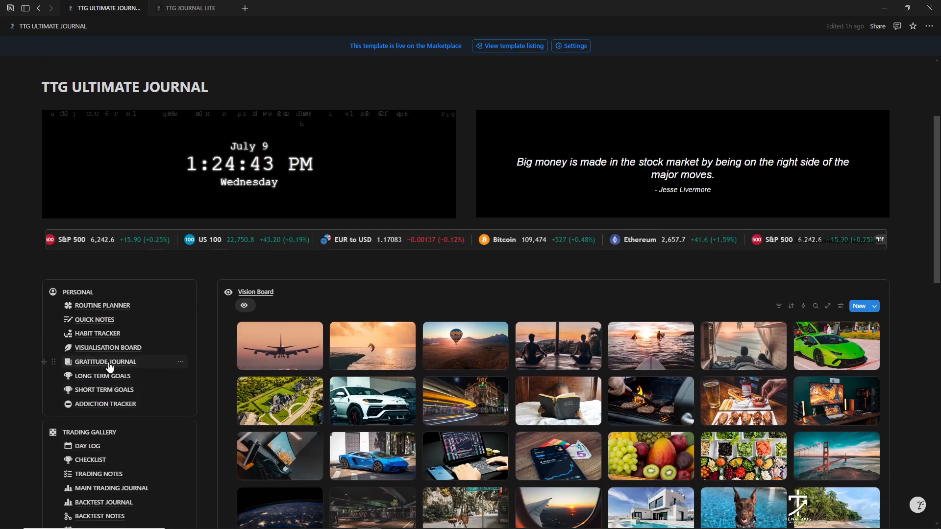
{"action": "left_click", "coordinate": [108, 365]}
{"action": "scroll", "coordinate": [289, 284], "scroll_direction": "down", "scroll_amount": 1}
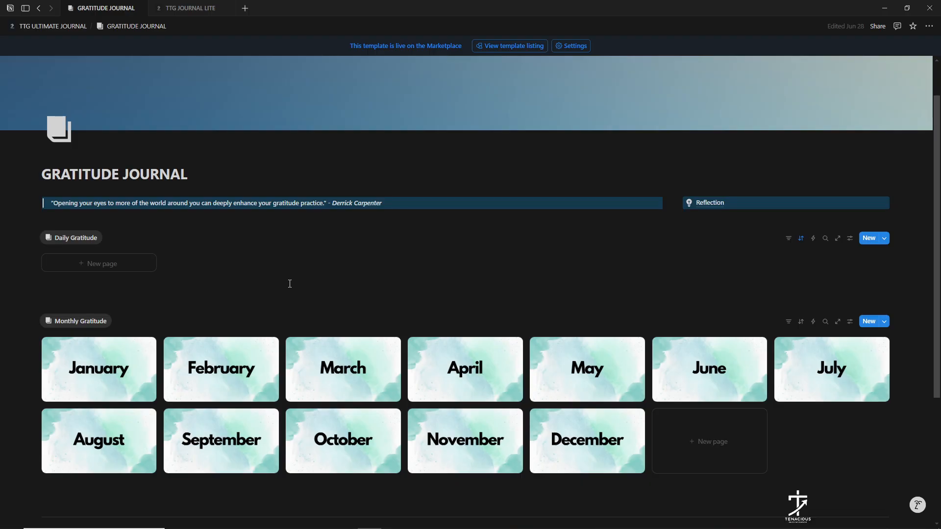
- Add a new page to the Daily Gratitude gallery, review its "What did I learn today?" prompt and close the page
{"action": "scroll", "coordinate": [252, 282], "scroll_direction": "down", "scroll_amount": 1}
{"action": "left_click", "coordinate": [86, 214]}
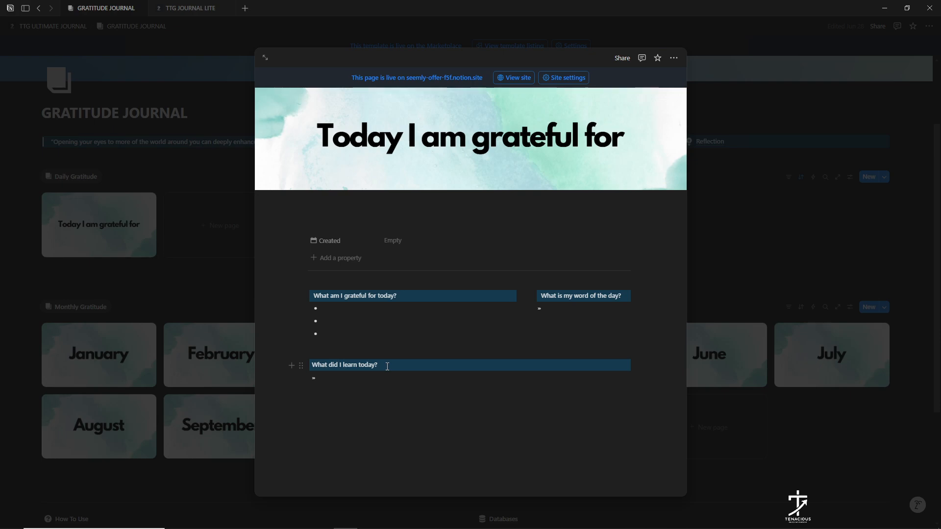
{"action": "mouse_move", "coordinate": [387, 366]}
{"action": "left_mouse_down"}
{"action": "mouse_move", "coordinate": [310, 365]}
{"action": "mouse_move", "coordinate": [378, 365]}
{"action": "left_mouse_up"}
{"action": "left_click_drag", "start_coordinate": [380, 368], "coordinate": [311, 358]}
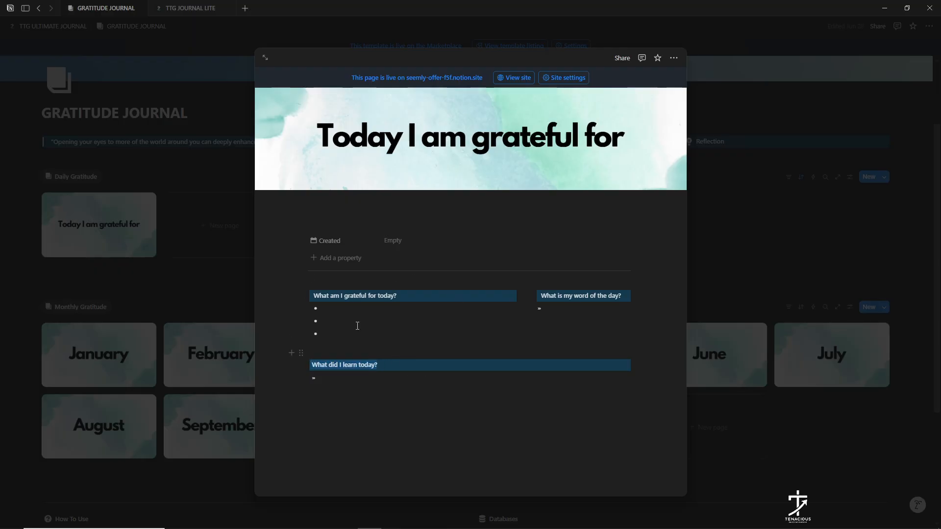
{"action": "left_click", "coordinate": [714, 195]}
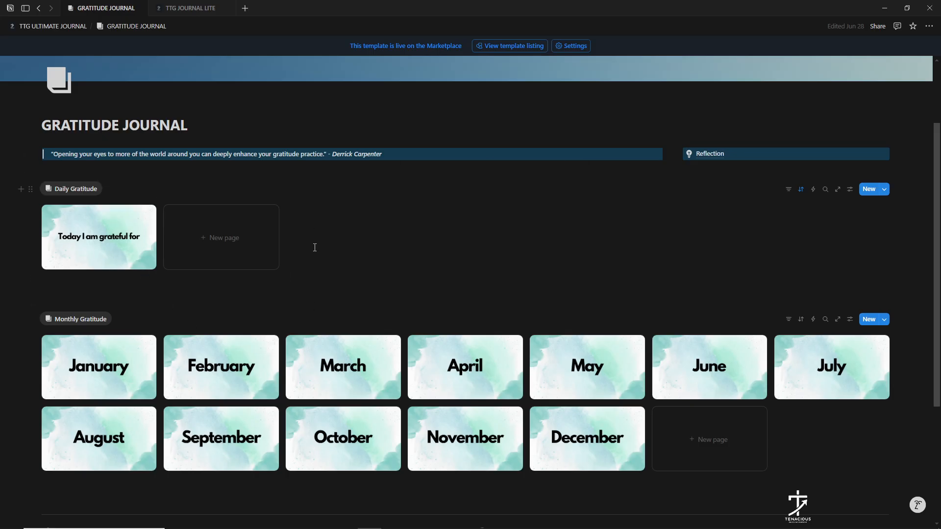
- Review the prompts on the January page of the Monthly Gratitude gallery and close it
{"action": "scroll", "coordinate": [258, 295], "scroll_direction": "down", "scroll_amount": 2}
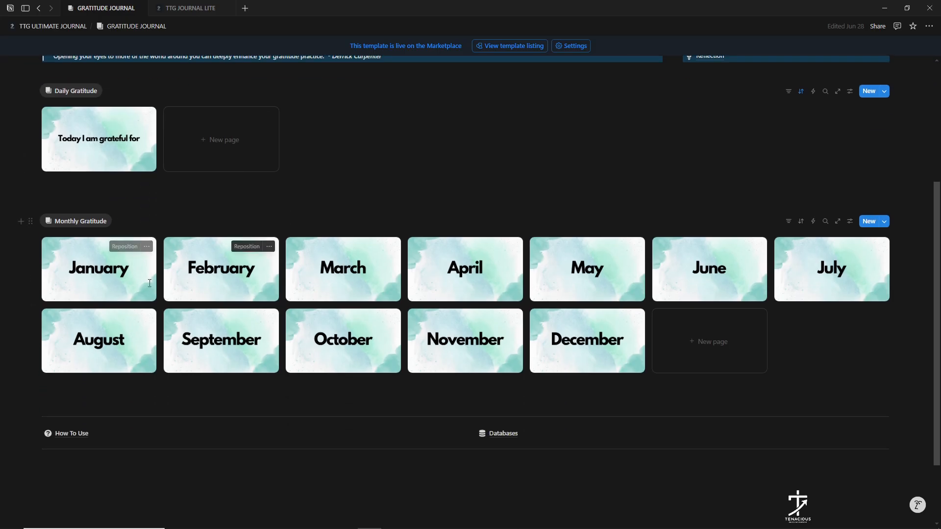
{"action": "left_click", "coordinate": [108, 279]}
{"action": "scroll", "coordinate": [557, 353], "scroll_direction": "down", "scroll_amount": 3}
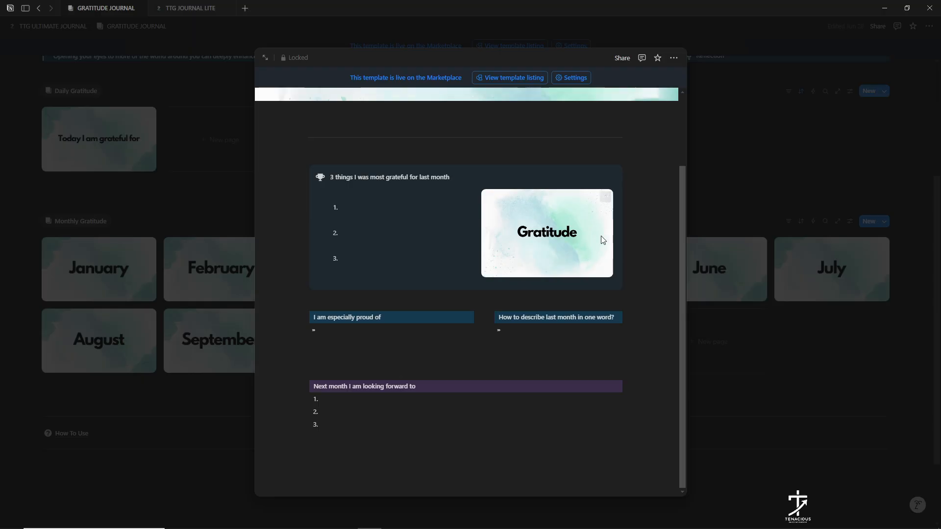
{"action": "scroll", "coordinate": [321, 361], "scroll_direction": "up", "scroll_amount": 3}
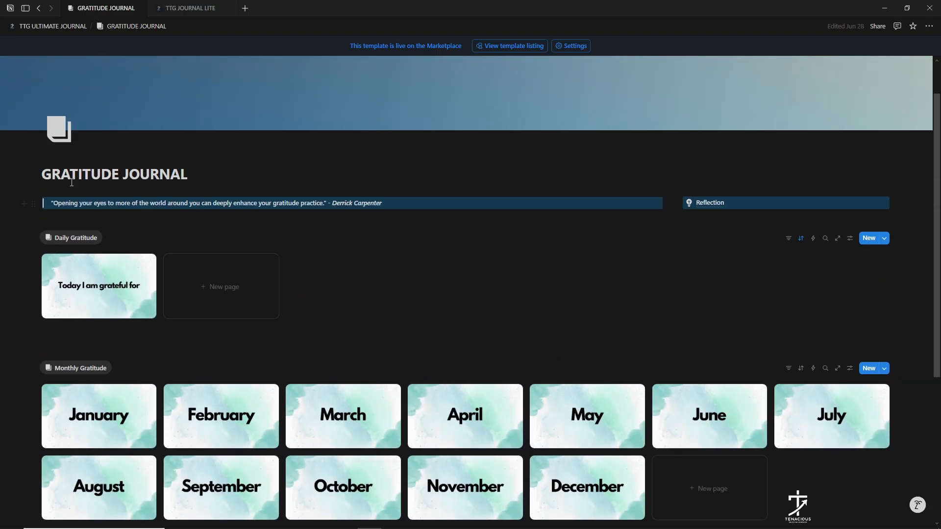
- Go back to the TTG Ultimate Journal main page and open Long Term Goals
{"action": "left_click", "coordinate": [71, 28]}
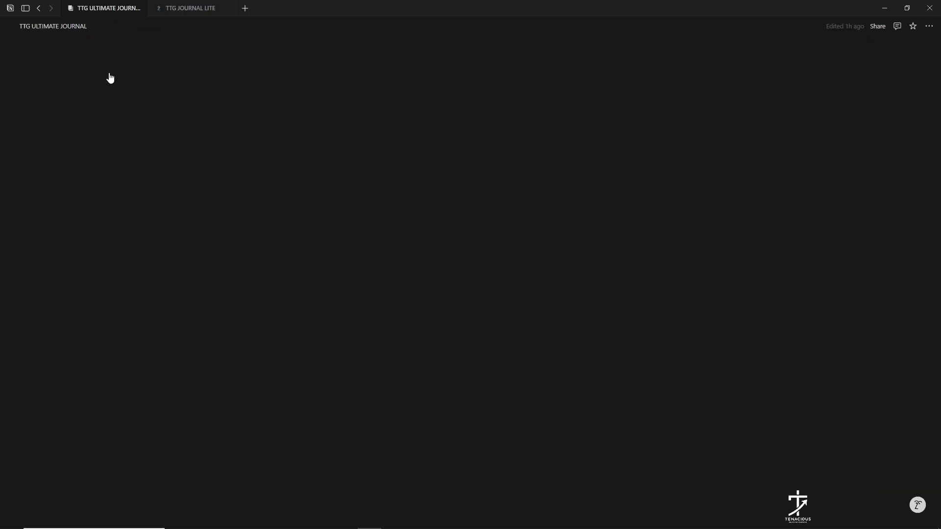
{"action": "scroll", "coordinate": [109, 314], "scroll_direction": "down", "scroll_amount": 3}
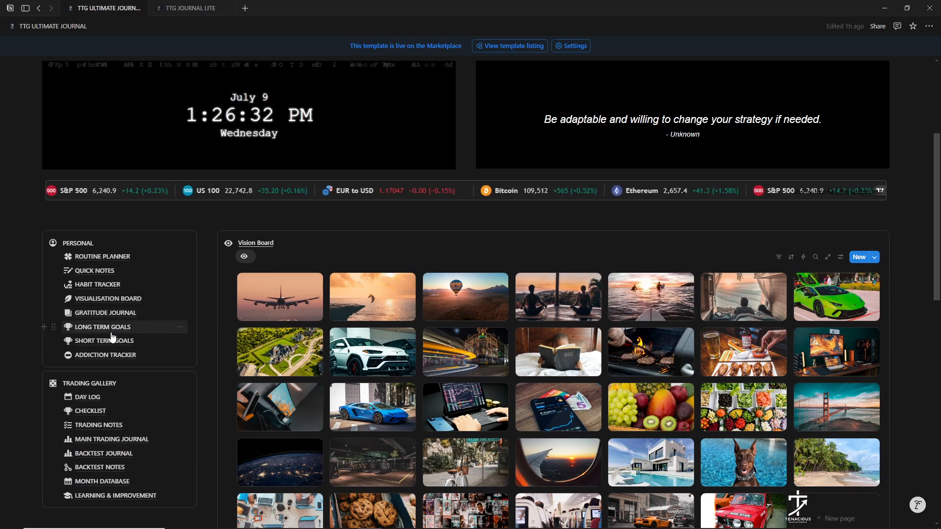
{"action": "left_click", "coordinate": [105, 327]}
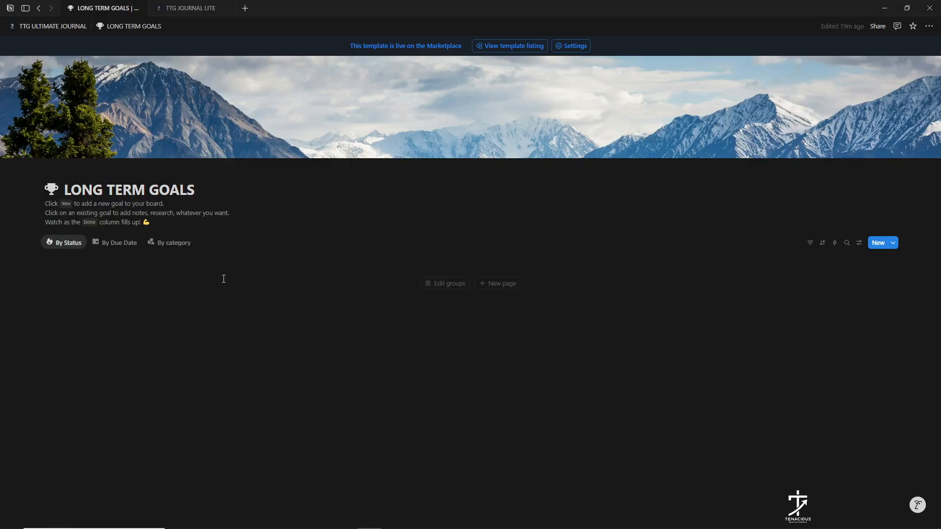
- Add a new long-term goal titled "BE A PROFITABLE TRADER"
{"action": "left_click", "coordinate": [879, 244]}
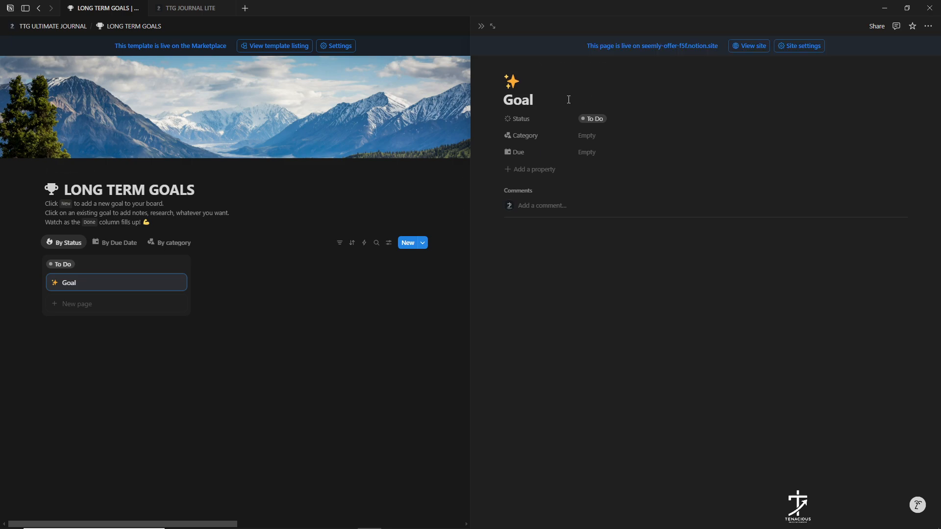
{"action": "key", "text": "BackSpace"}
{"action": "key", "text": "BackSpace"}
{"action": "key", "text": "BackSpace"}
{"action": "key", "text": "BackSpace"}
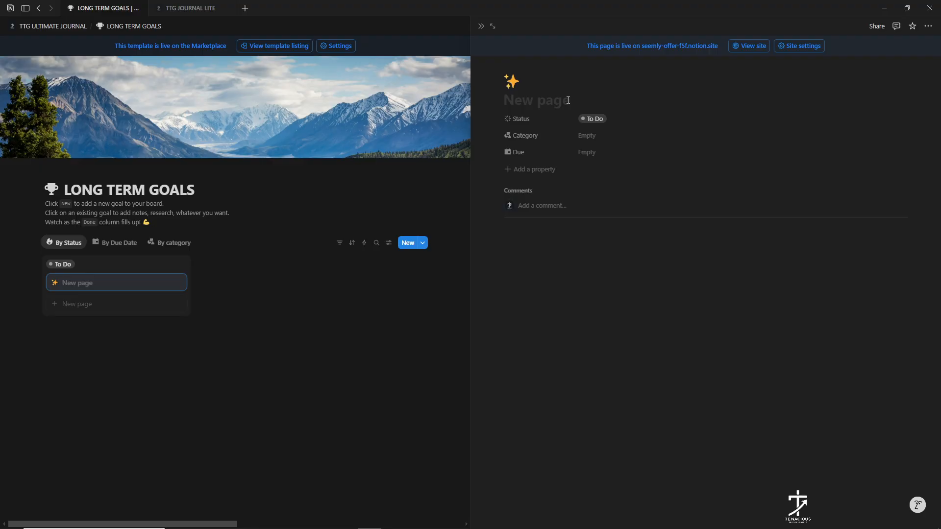
{"action": "type", "text": "BE A"}
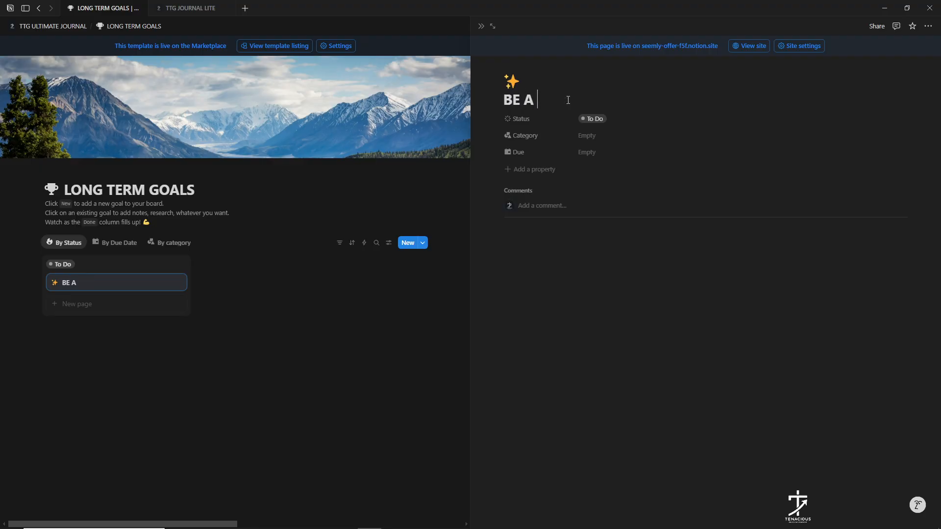
{"action": "type", "text": " PROFITA"}
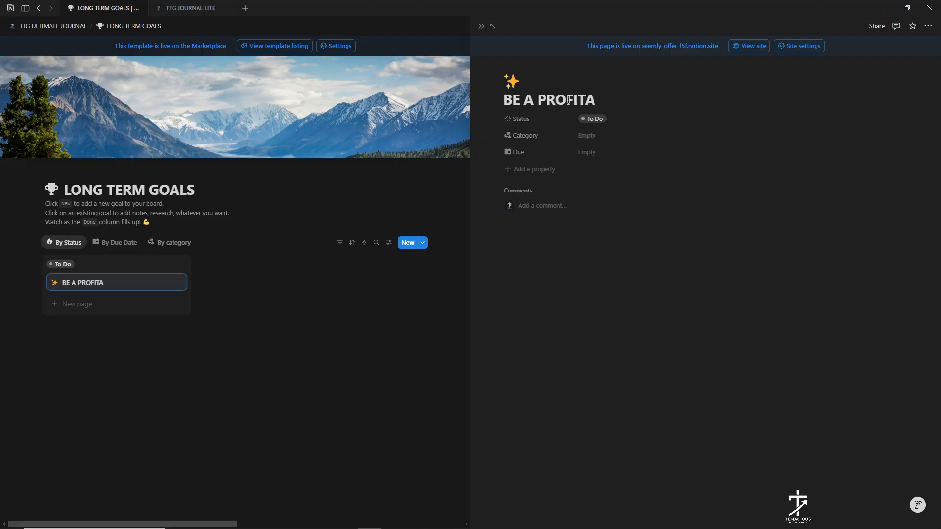
{"action": "type", "text": "BLE TRADER"}
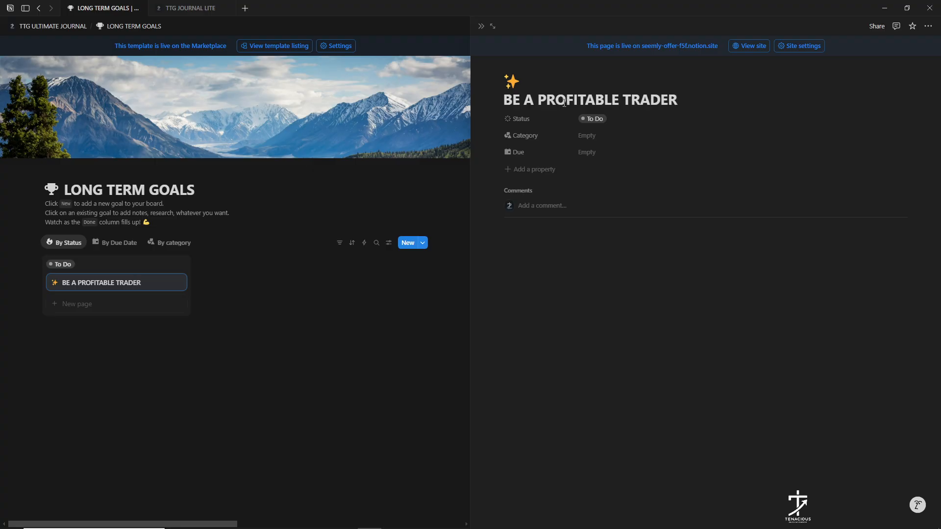
- Set the profitable trader goal's status to Doing and close the goal
{"action": "left_click", "coordinate": [606, 121]}
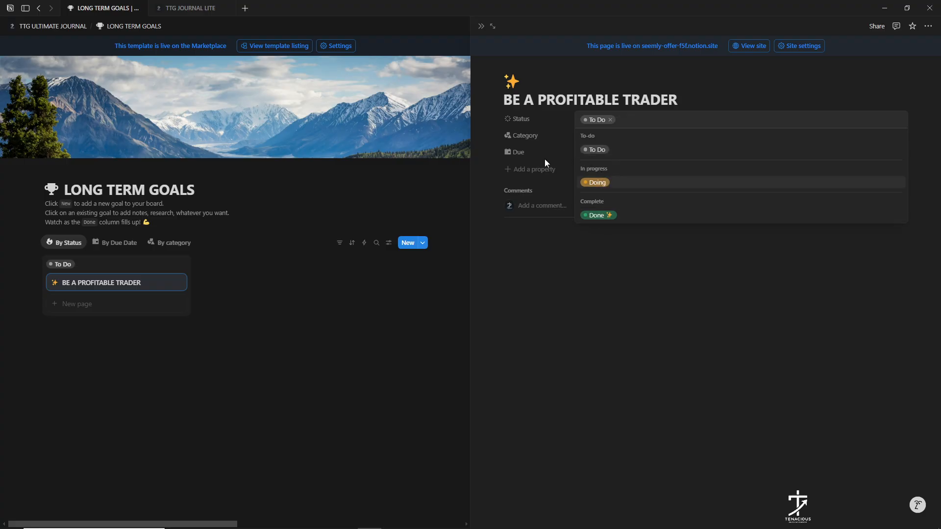
{"action": "left_click", "coordinate": [285, 337]}
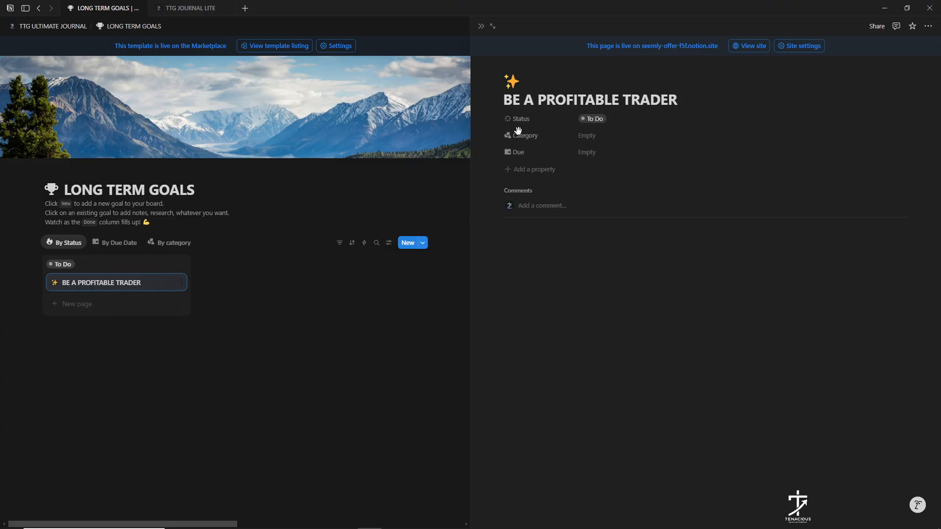
{"action": "left_click", "coordinate": [602, 118]}
{"action": "left_click", "coordinate": [595, 183]}
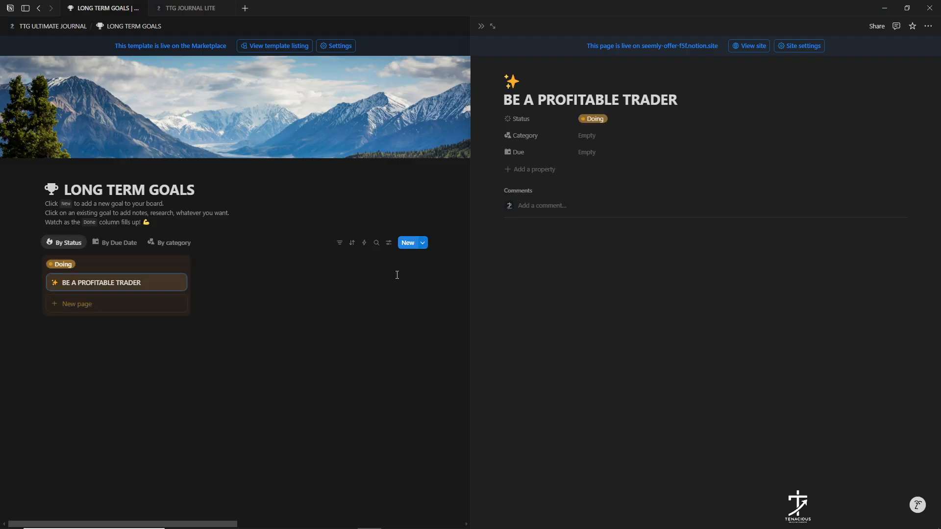
{"action": "left_click", "coordinate": [187, 249]}
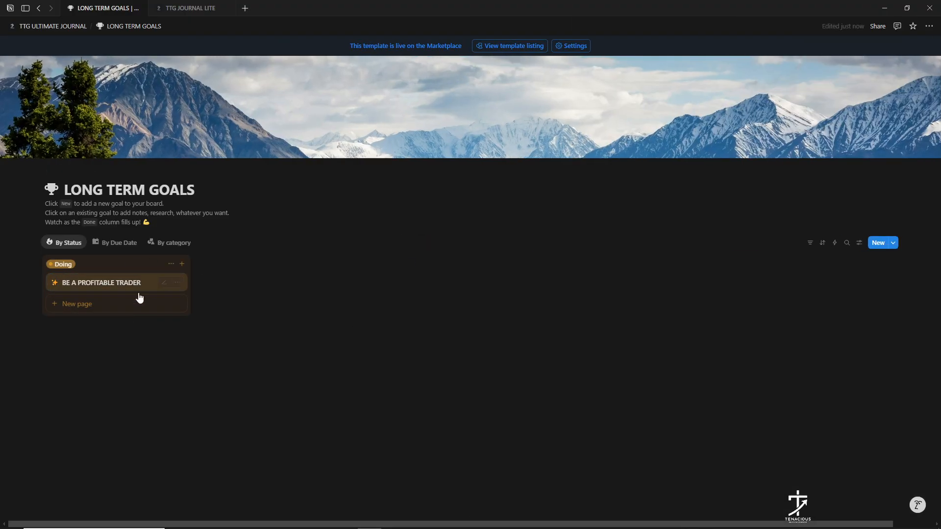
- Look at the Doing group's options, reopen the profitable trader goal to view its status choices, and close it
{"action": "left_click", "coordinate": [171, 265]}
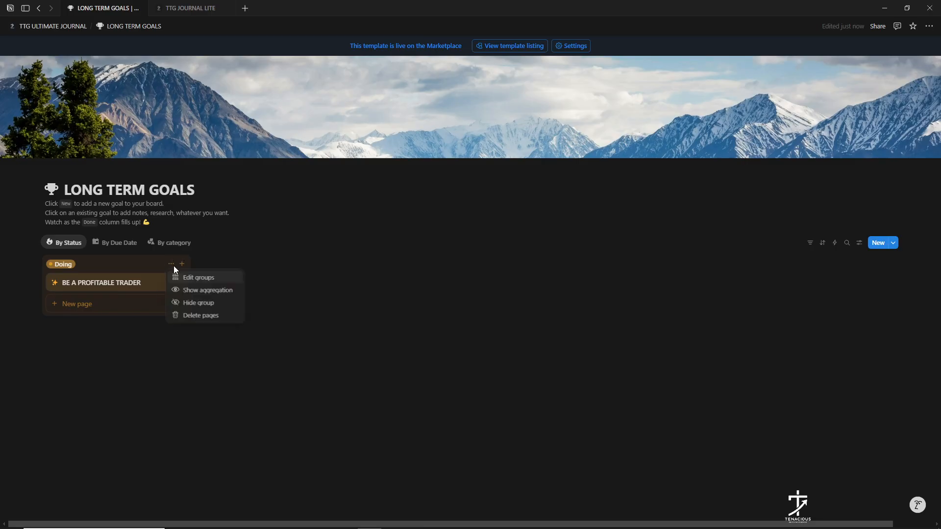
{"action": "left_click", "coordinate": [241, 252]}
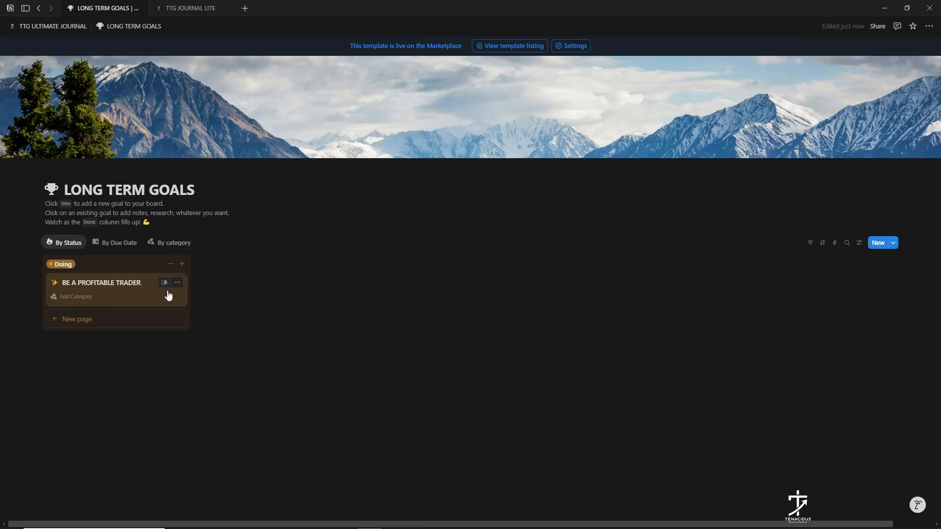
{"action": "left_click", "coordinate": [165, 284]}
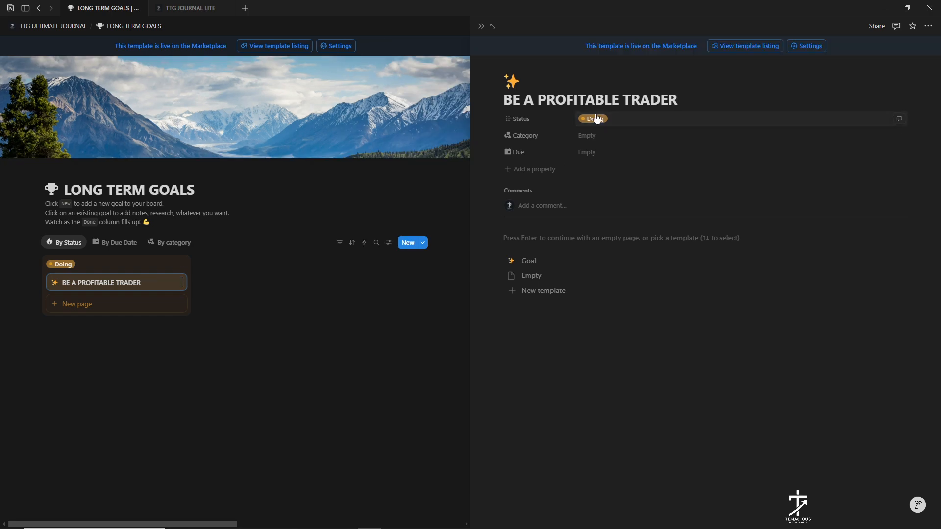
{"action": "left_click", "coordinate": [597, 119]}
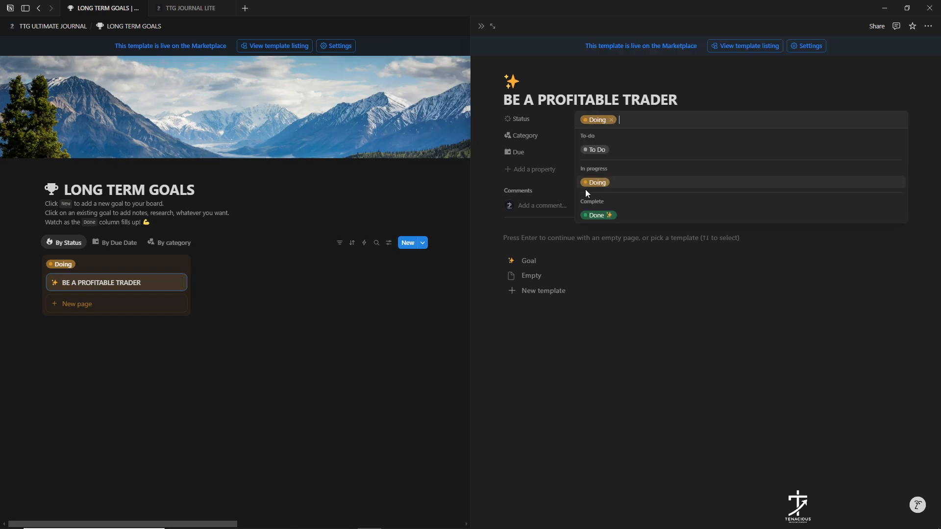
{"action": "left_click", "coordinate": [377, 349]}
{"action": "left_click", "coordinate": [347, 343]}
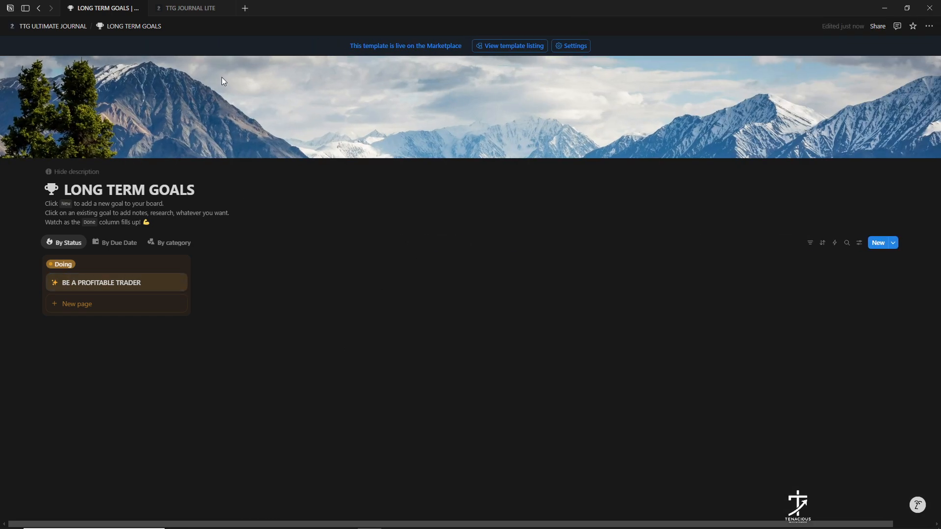
- Add a new long-term goal titled "OWN A ISLAND", leave its status as To Do and close the goal
{"action": "left_click", "coordinate": [877, 245]}
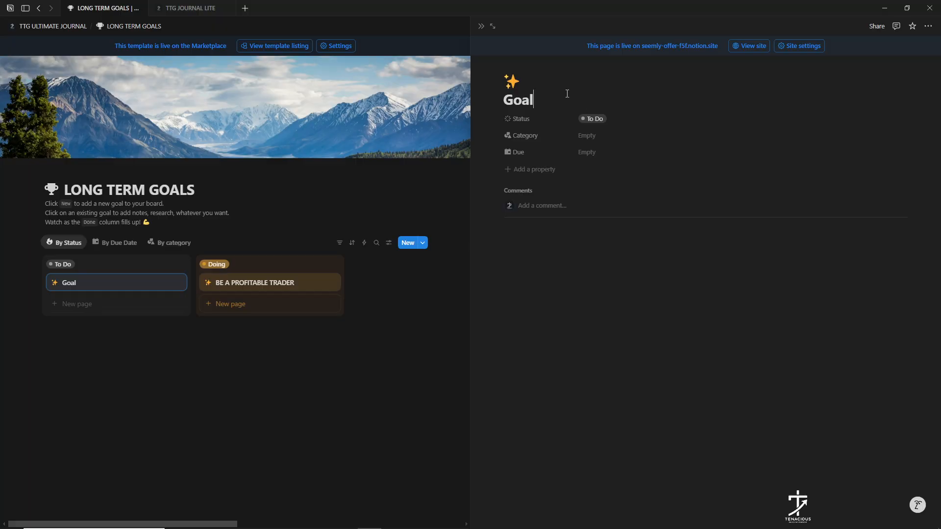
{"action": "key", "text": "BackSpace"}
{"action": "key", "text": "BackSpace"}
{"action": "key", "text": "BackSpace"}
{"action": "key", "text": "BackSpace"}
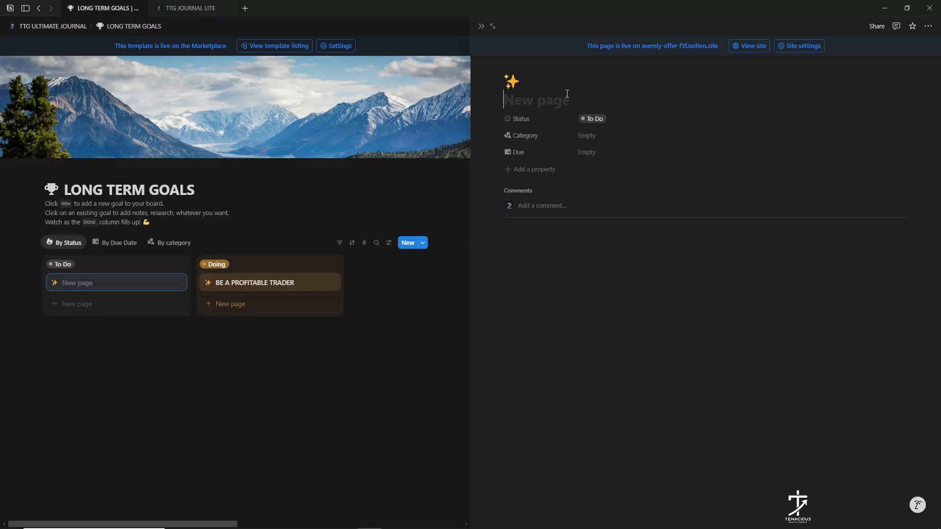
{"action": "type", "text": "OWN A"}
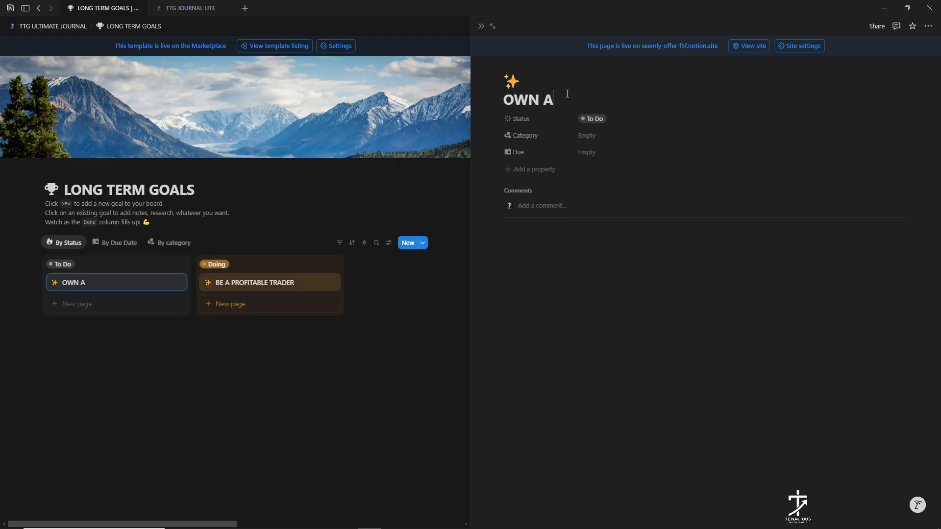
{"action": "type", "text": " ISLAND"}
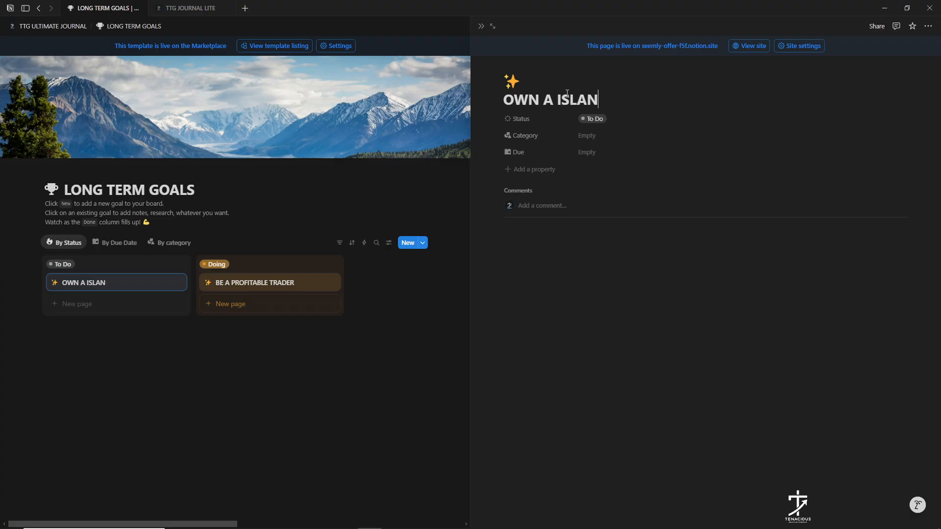
{"action": "left_click", "coordinate": [591, 123]}
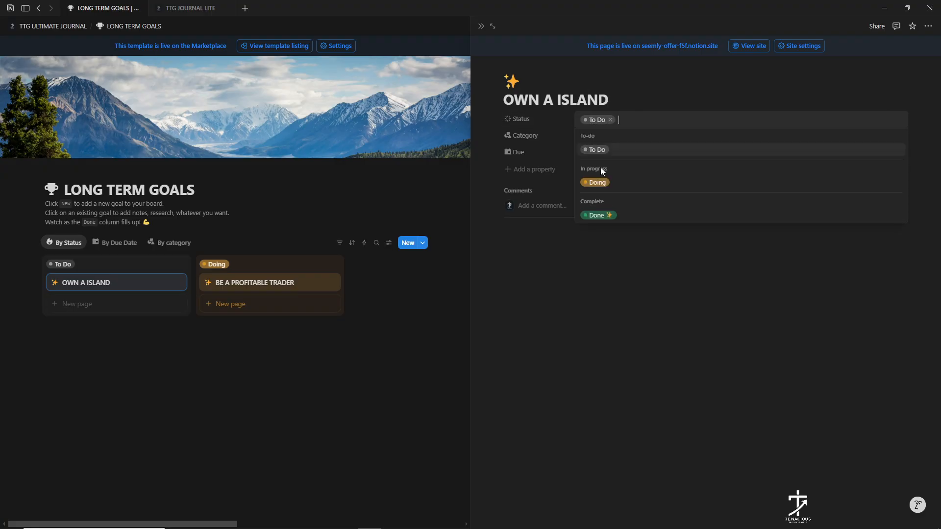
{"action": "left_click", "coordinate": [441, 333]}
{"action": "left_click", "coordinate": [313, 433]}
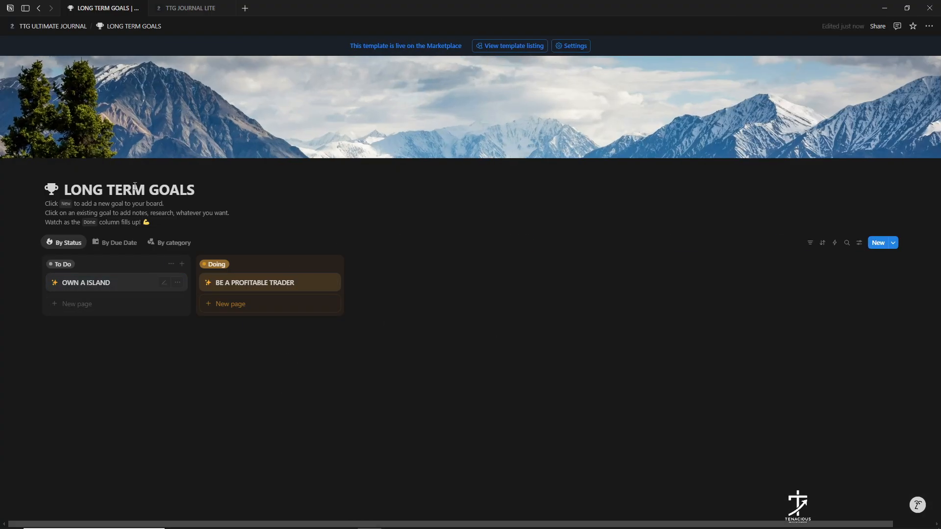
- Go back to the TTG Ultimate Journal main page and open Short Term Goals
{"action": "left_click", "coordinate": [58, 27]}
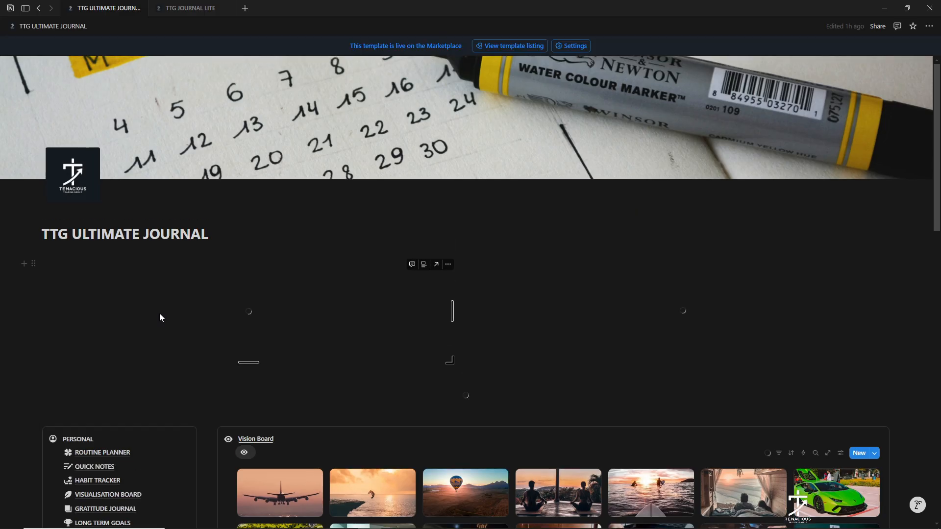
{"action": "scroll", "coordinate": [158, 317], "scroll_direction": "down", "scroll_amount": 4}
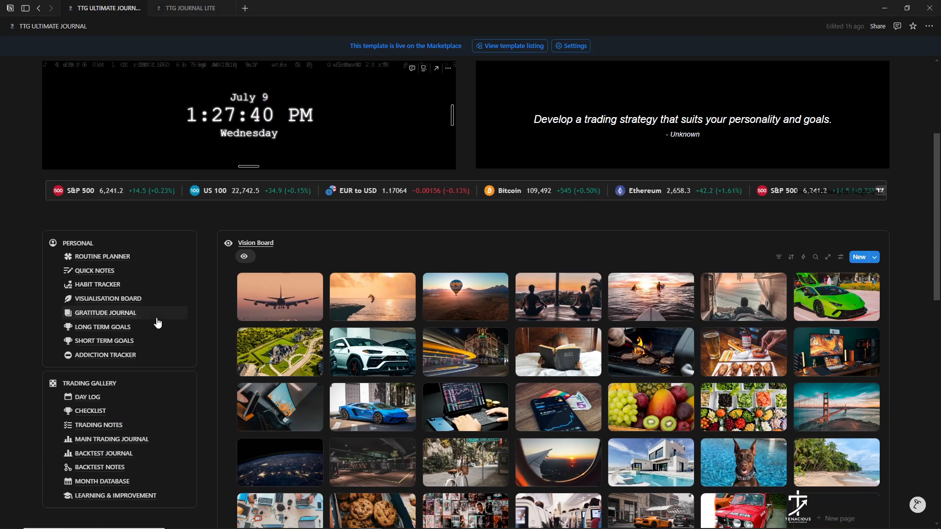
{"action": "left_click", "coordinate": [106, 341]}
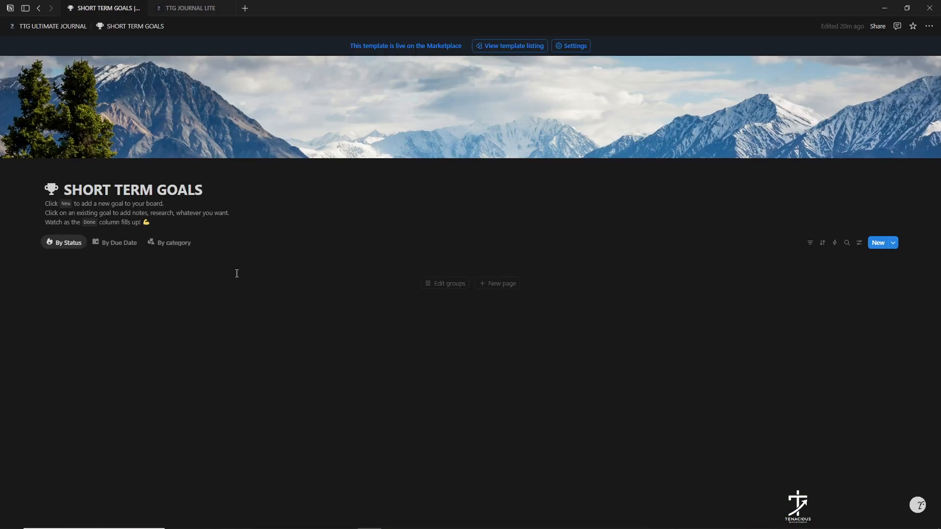
- Add a new short-term goal titled "GET MY DRIVING LICVENSE"
{"action": "left_click", "coordinate": [878, 243]}
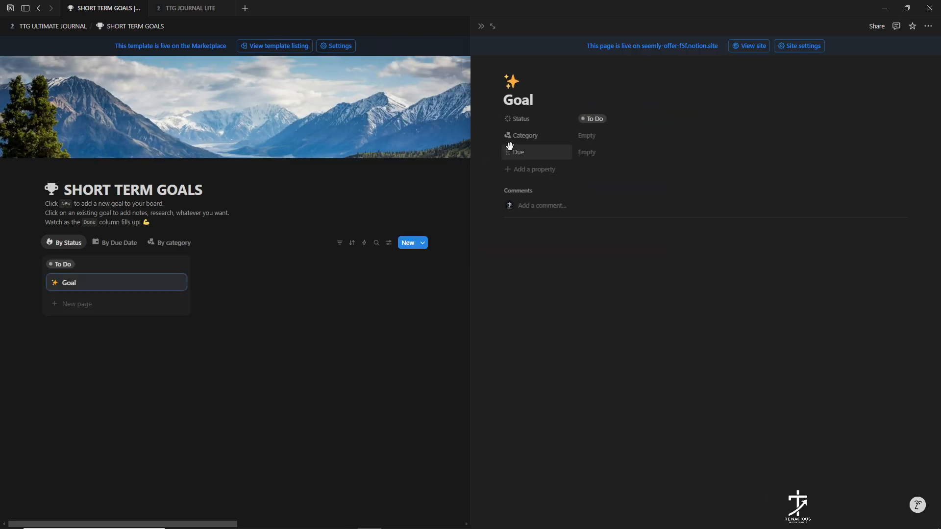
{"action": "key", "text": "BackSpace"}
{"action": "key", "text": "BackSpace"}
{"action": "key", "text": "BackSpace"}
{"action": "type", "text": "ET MY DR"}
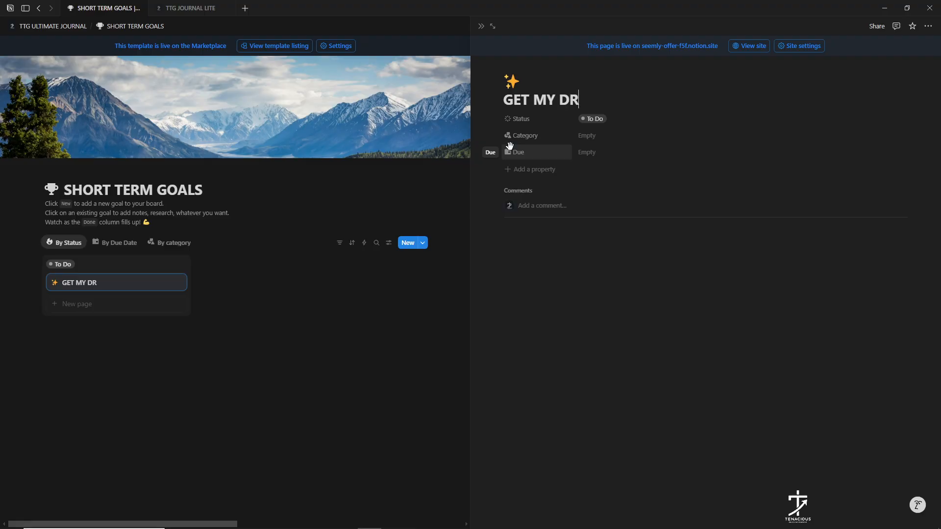
{"action": "type", "text": "IVING LI"}
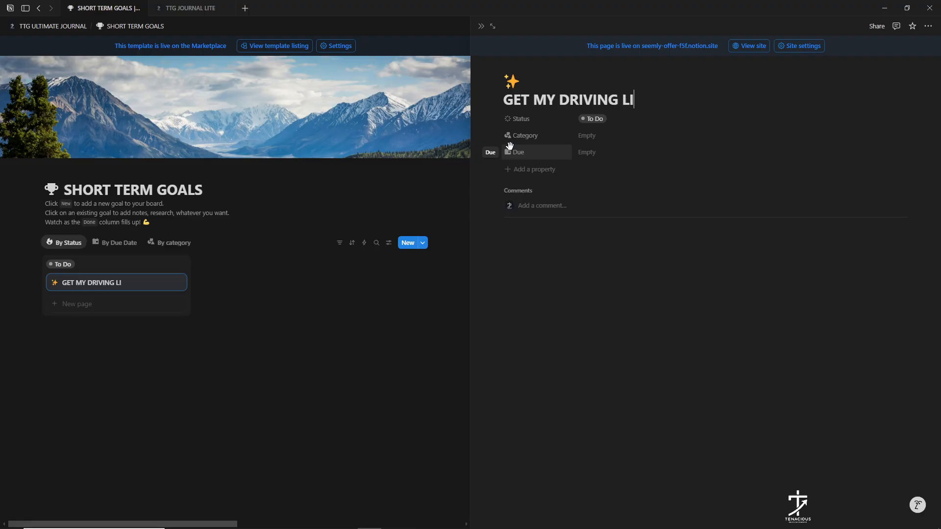
{"action": "type", "text": "CVENSE"}
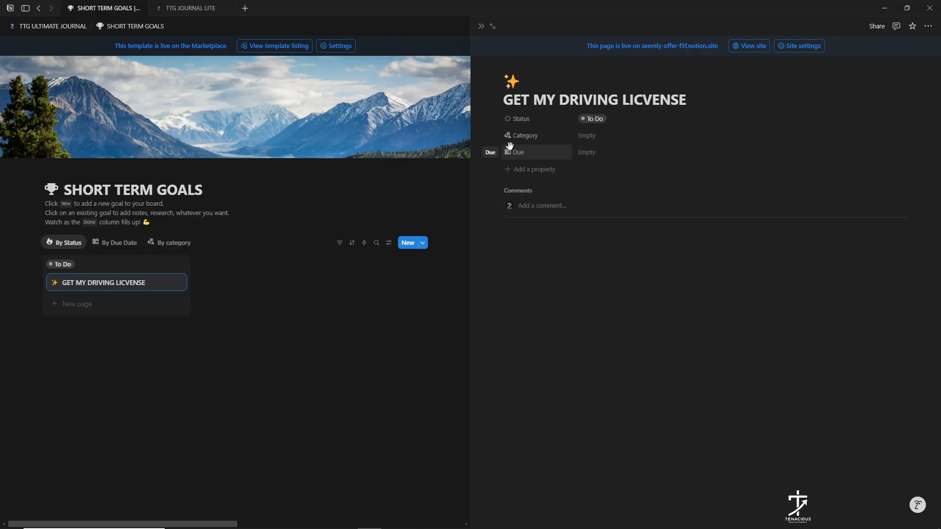
- Set the driving licence goal's status to Doing and close the goal
{"action": "left_click", "coordinate": [603, 120]}
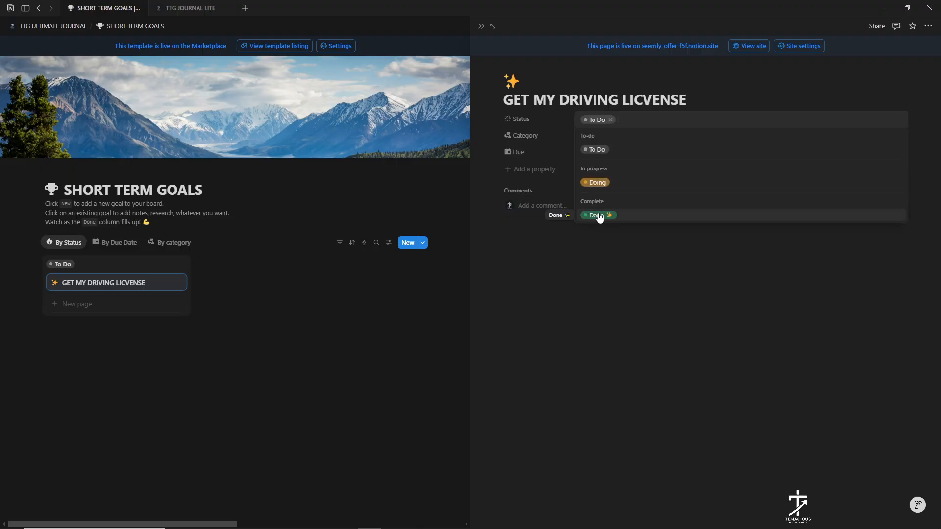
{"action": "left_click", "coordinate": [597, 183]}
{"action": "left_click", "coordinate": [241, 391]}
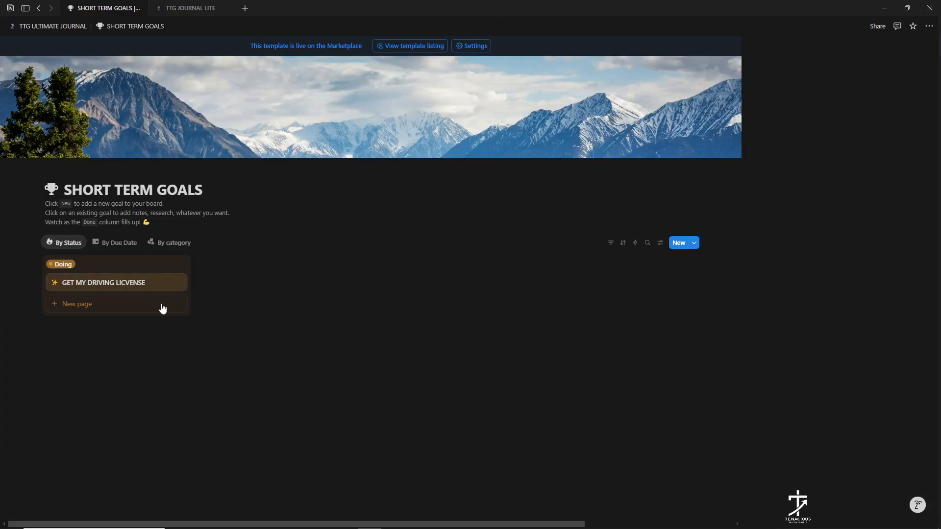
- Reopen the driving licence goal, change its status to Done and close it
{"action": "left_click", "coordinate": [164, 283]}
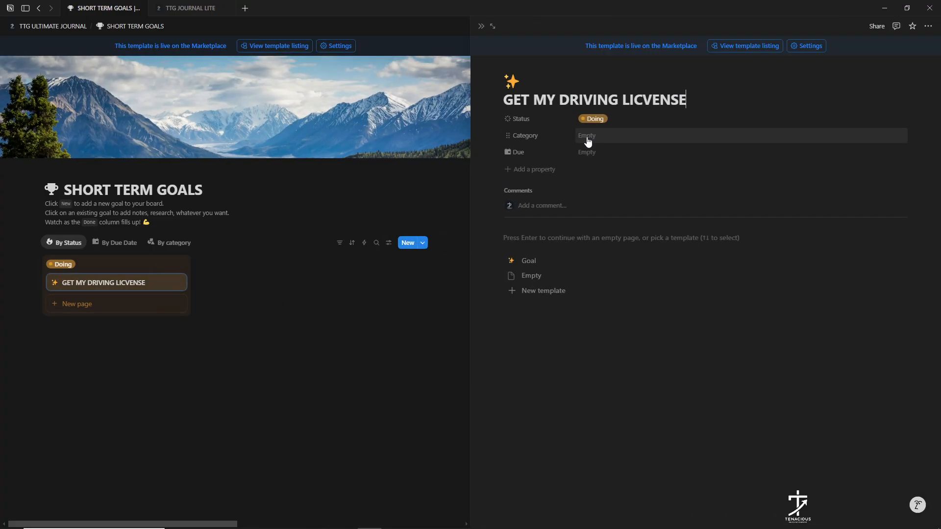
{"action": "left_click", "coordinate": [588, 140]}
{"action": "left_click", "coordinate": [584, 151]}
{"action": "left_click", "coordinate": [584, 151]}
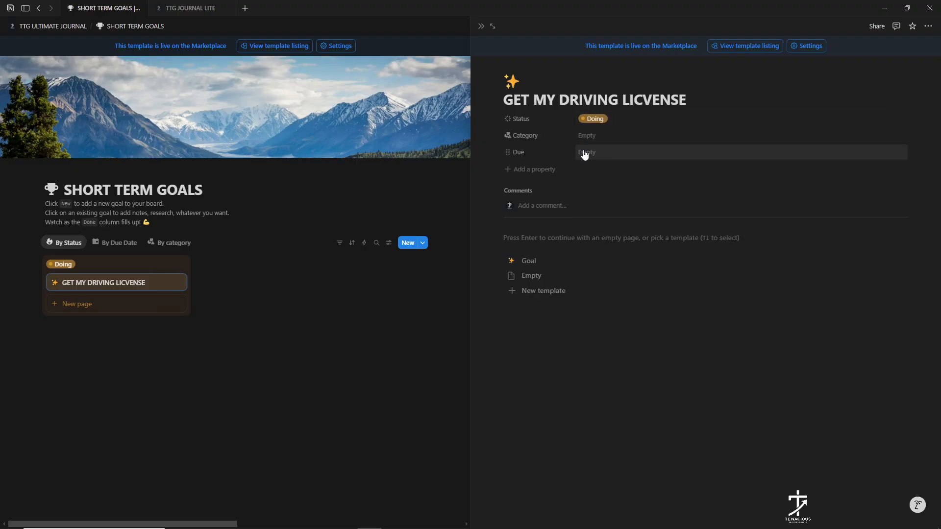
{"action": "left_click", "coordinate": [597, 121]}
{"action": "left_click", "coordinate": [597, 120]}
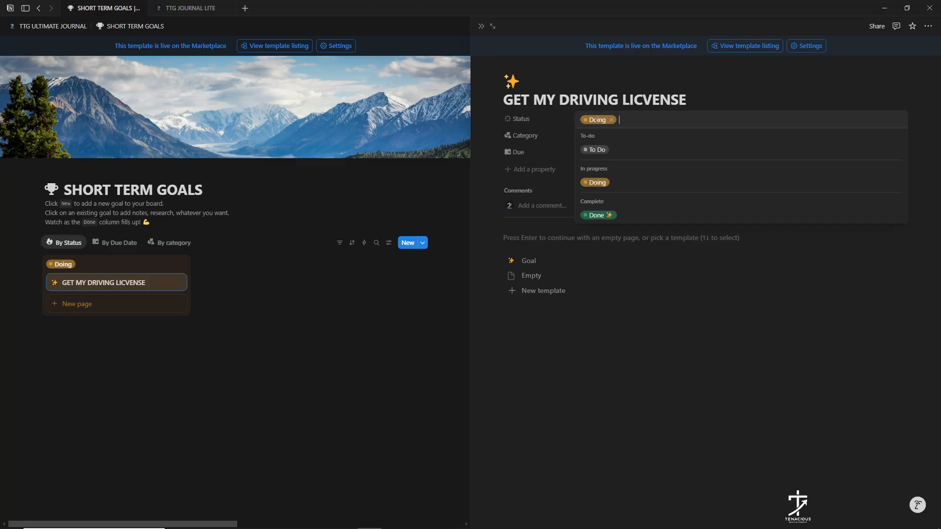
{"action": "left_click", "coordinate": [596, 215]}
{"action": "left_click", "coordinate": [301, 372]}
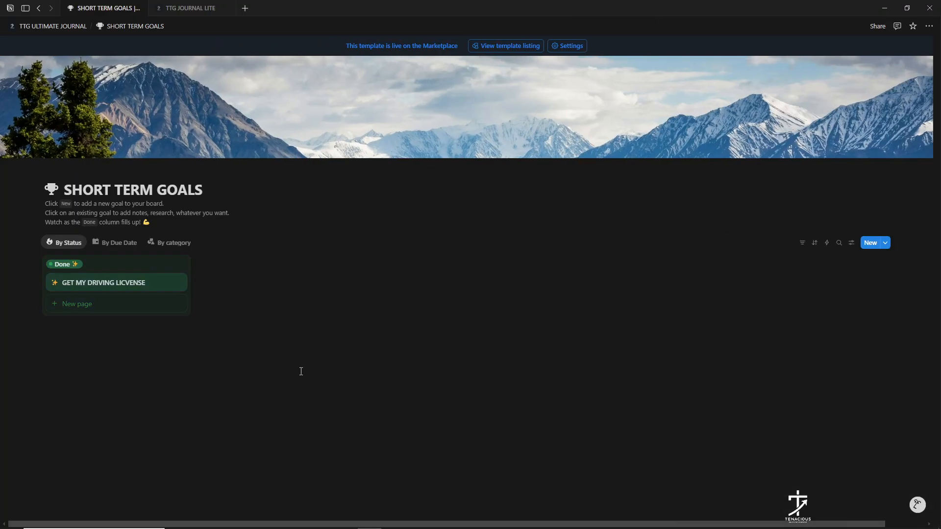
- Assign the Life Skills category to the driving licence goal directly on its board card
{"action": "left_click", "coordinate": [169, 284]}
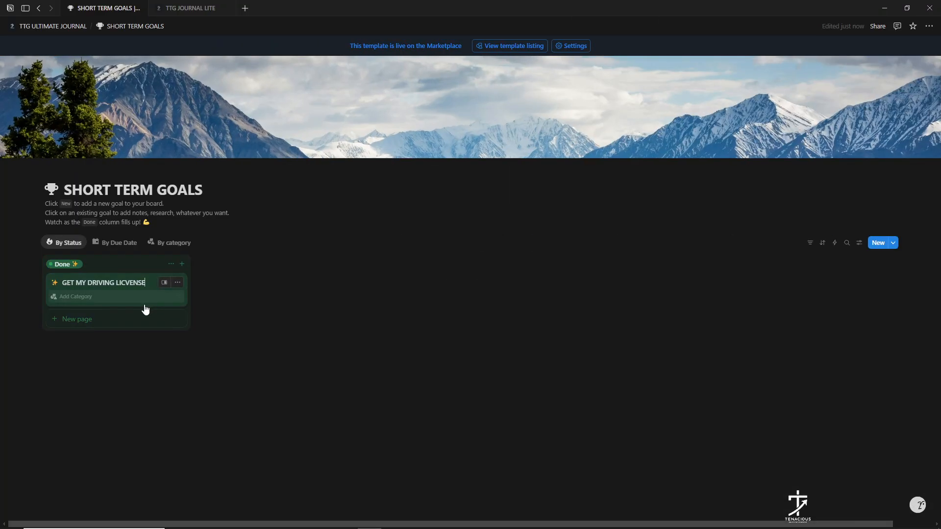
{"action": "left_click", "coordinate": [81, 299]}
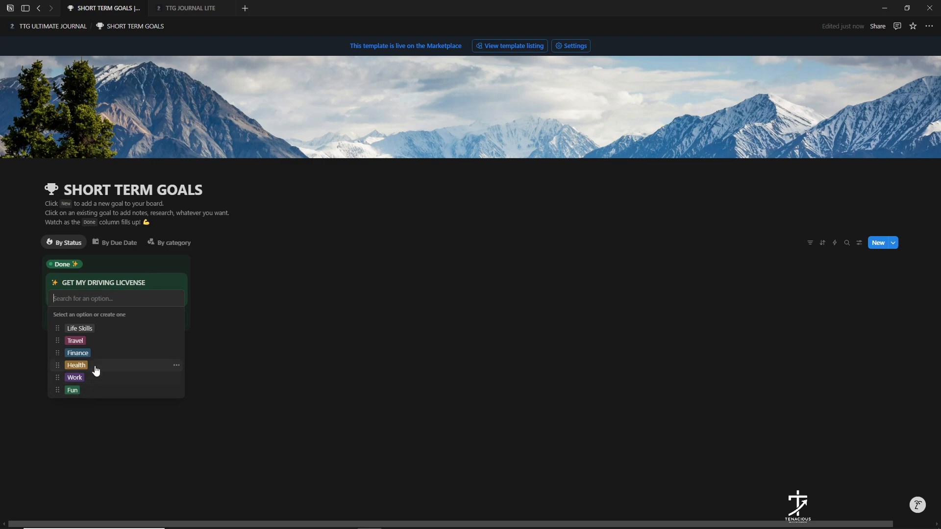
{"action": "left_click", "coordinate": [80, 328]}
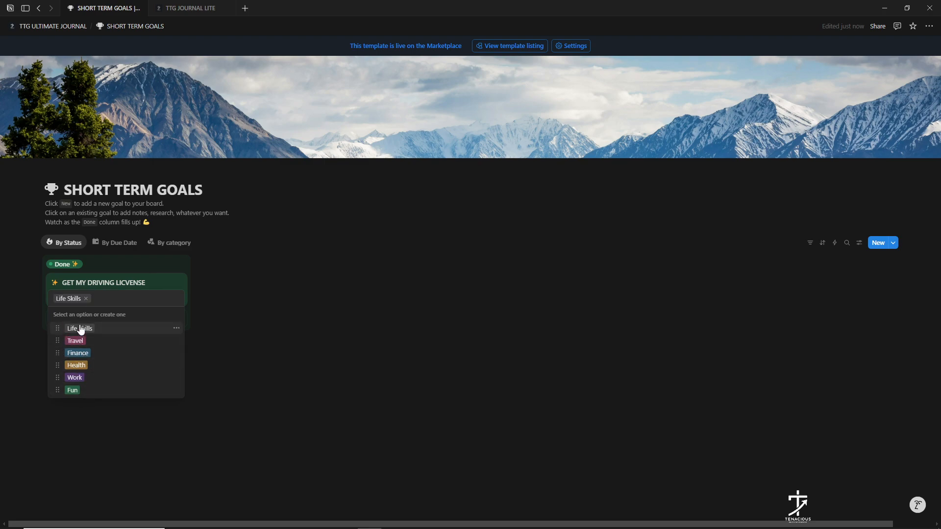
{"action": "left_click", "coordinate": [250, 294]}
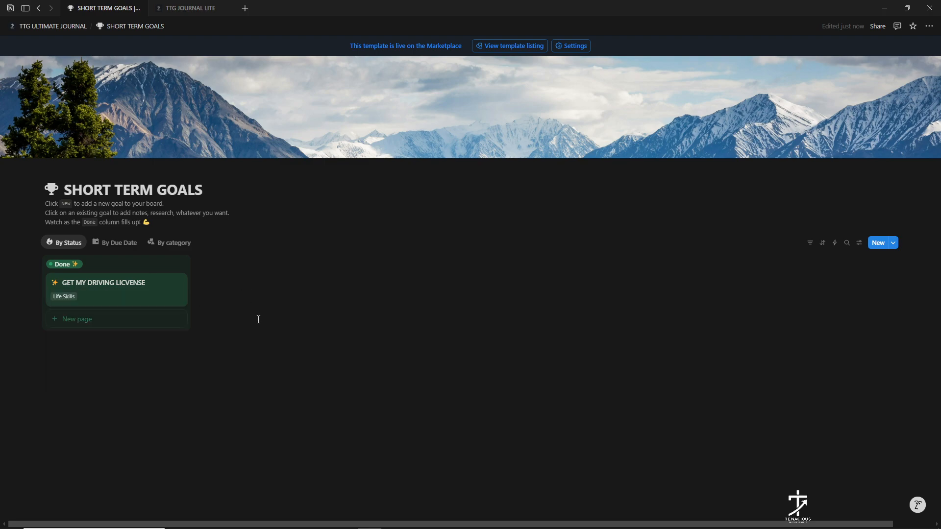
- Add a second short-term goal from the Done group, open it and set its status to Doing
{"action": "left_click", "coordinate": [122, 320]}
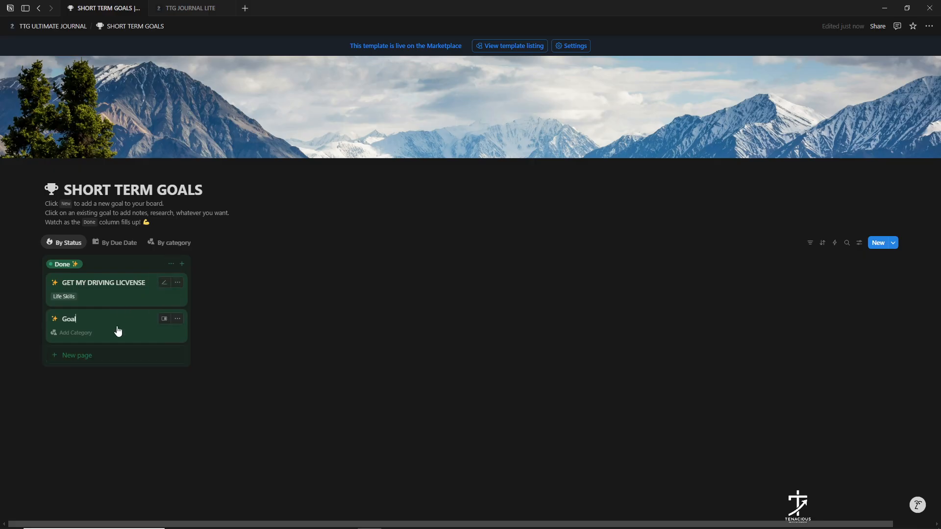
{"action": "left_click", "coordinate": [163, 319]}
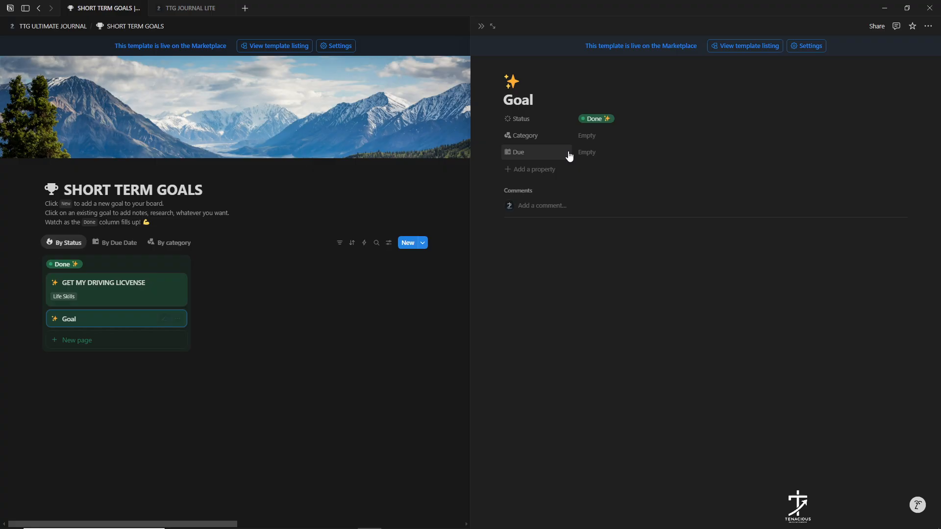
{"action": "left_click", "coordinate": [591, 121]}
{"action": "left_click", "coordinate": [597, 182]}
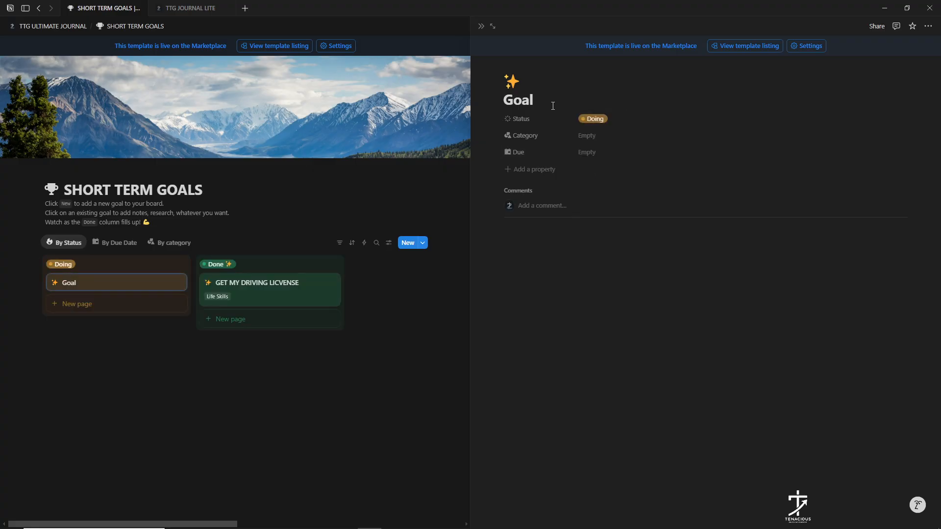
- Replace the new goal's default title with "90KG"
{"action": "key", "text": "BackSpace"}
{"action": "key", "text": "BackSpace"}
{"action": "key", "text": "BackSpace"}
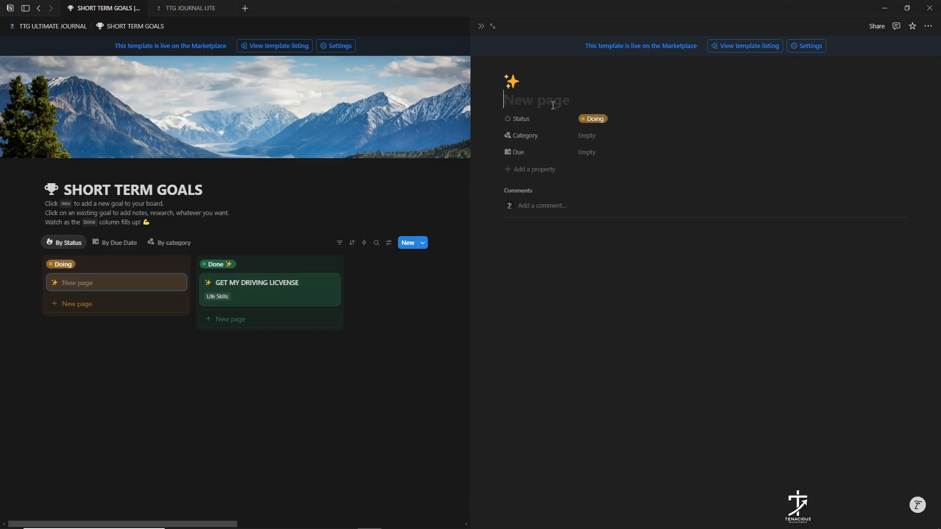
{"action": "type", "text": "90KG"}
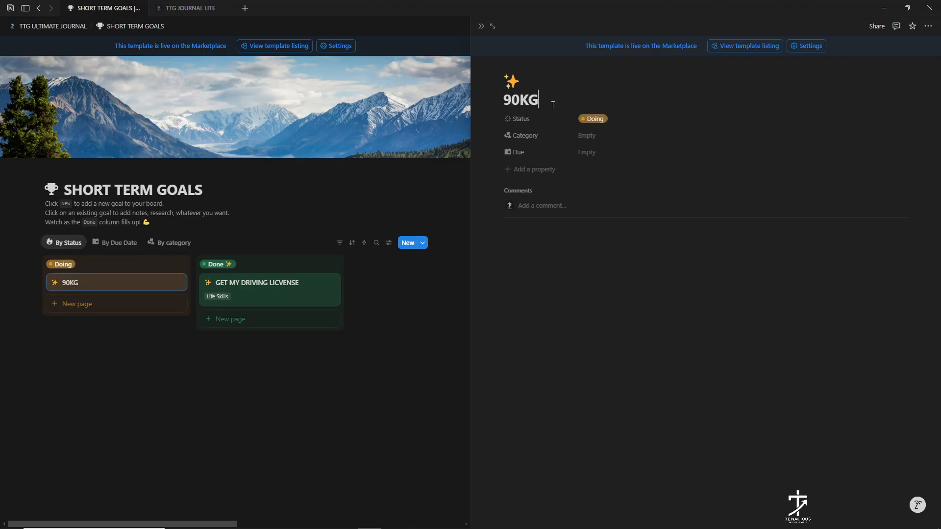
- Set the 90KG goal's category to Health and its due period to Q4, and close the goal
{"action": "left_click", "coordinate": [587, 135]}
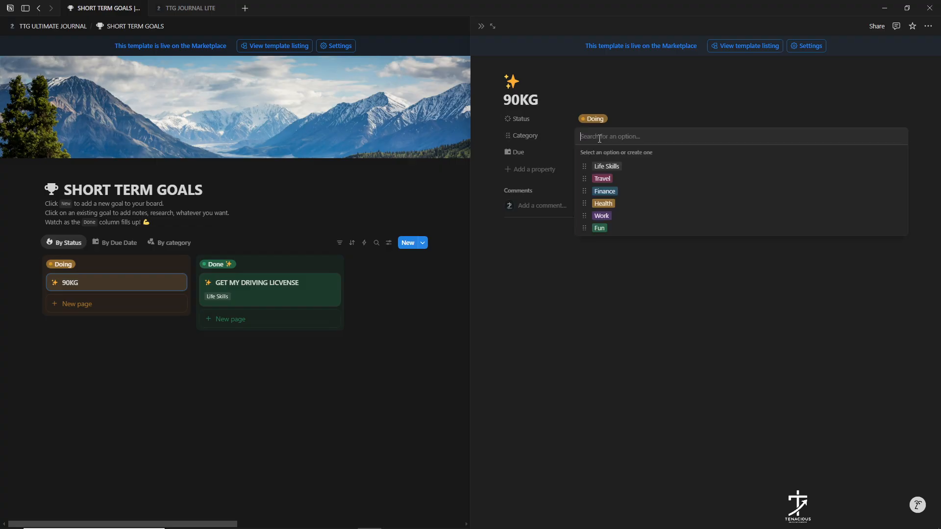
{"action": "left_click", "coordinate": [604, 204]}
{"action": "left_click", "coordinate": [567, 157]}
{"action": "left_click", "coordinate": [586, 153]}
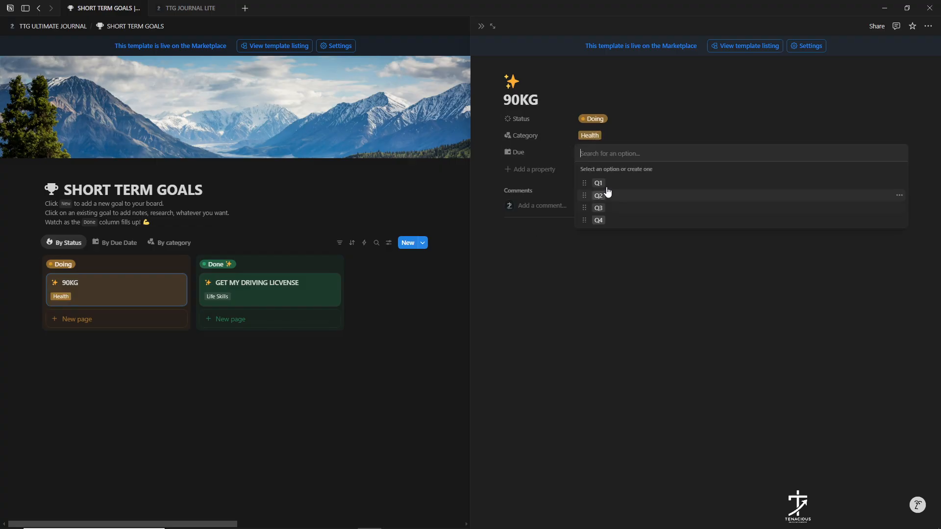
{"action": "left_click", "coordinate": [599, 219]}
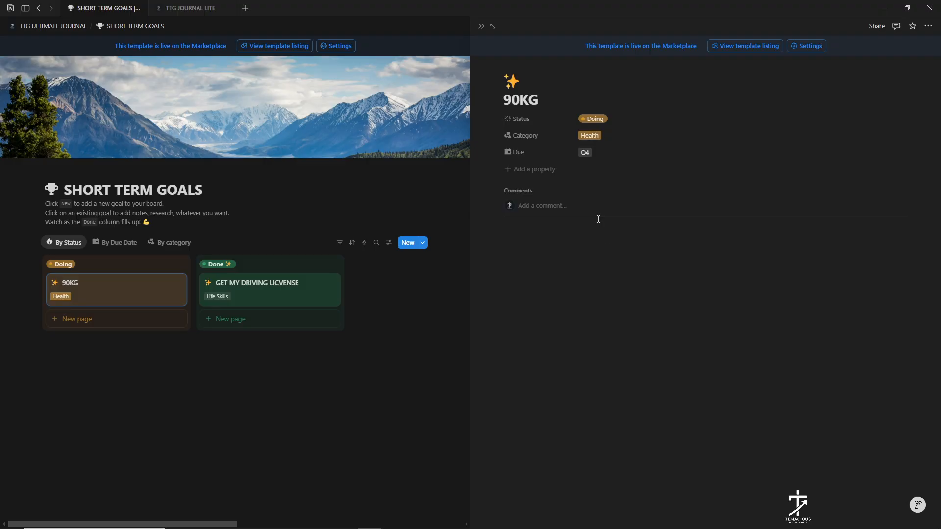
{"action": "left_click", "coordinate": [438, 276]}
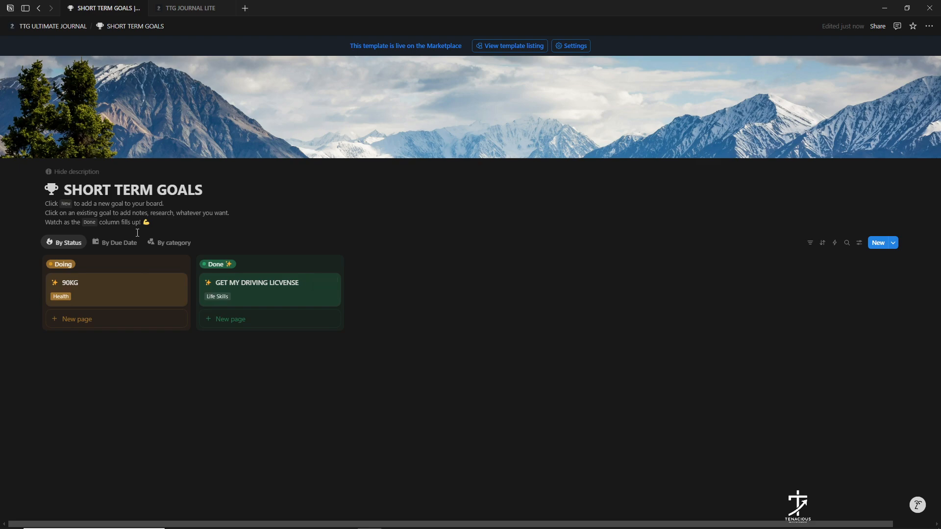
- Return to the TTG Ultimate Journal home page and open the Addiction Tracker page from the Personal section
{"action": "left_click", "coordinate": [53, 26]}
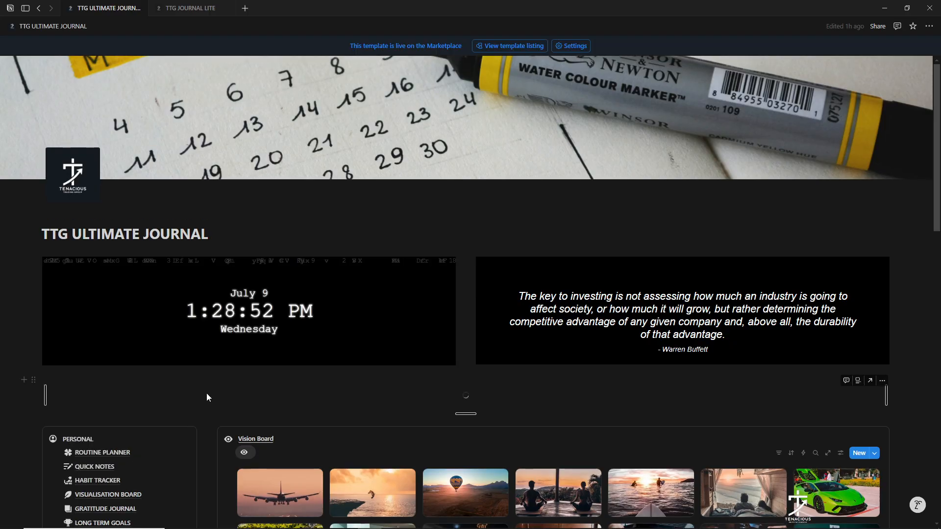
{"action": "scroll", "coordinate": [207, 394], "scroll_direction": "down", "scroll_amount": 3}
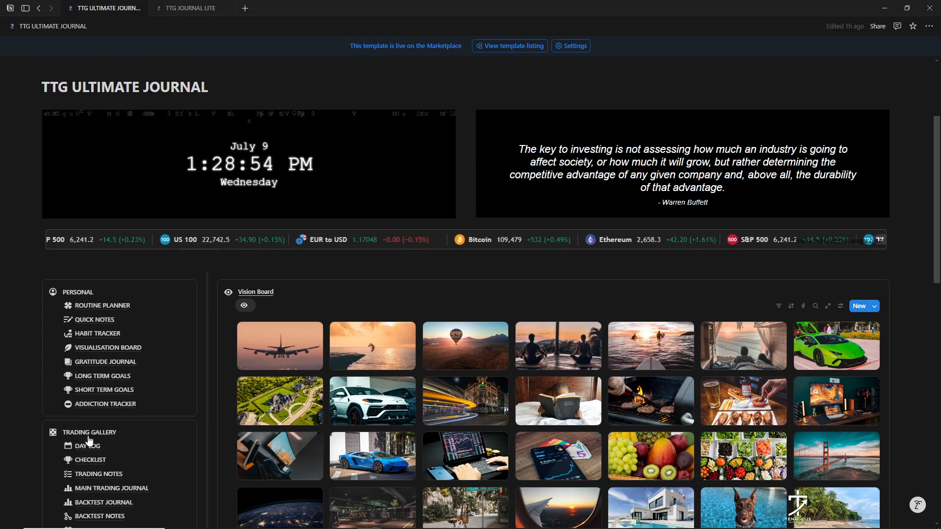
{"action": "scroll", "coordinate": [98, 390], "scroll_direction": "down", "scroll_amount": 2}
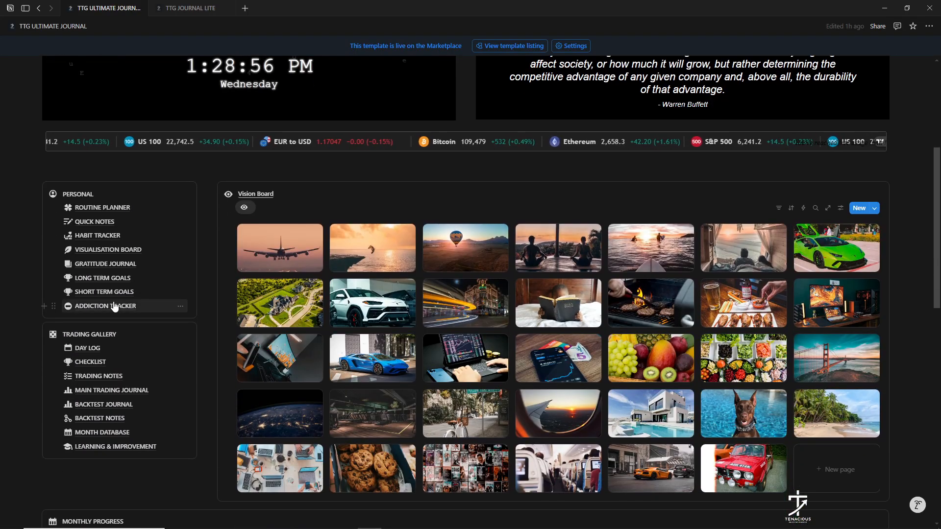
{"action": "left_click", "coordinate": [113, 307]}
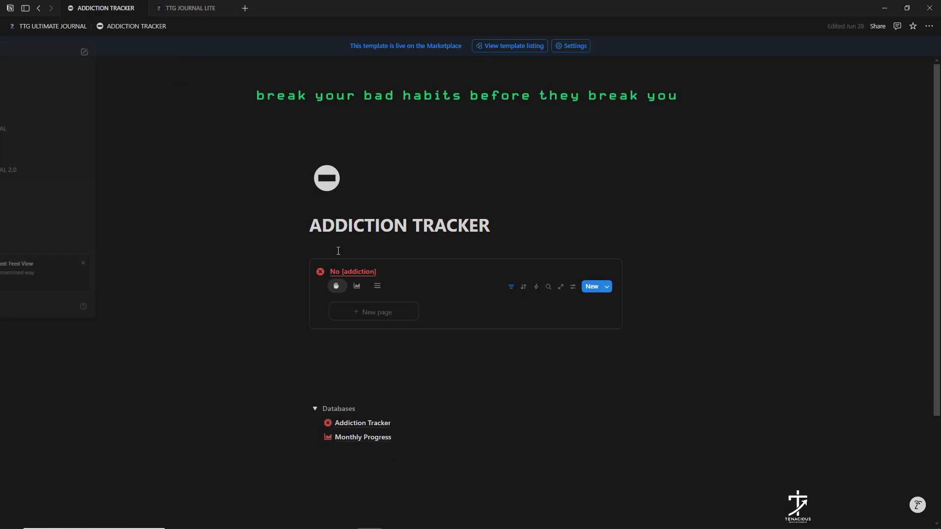
{"action": "scroll", "coordinate": [362, 268], "scroll_direction": "down", "scroll_amount": 1}
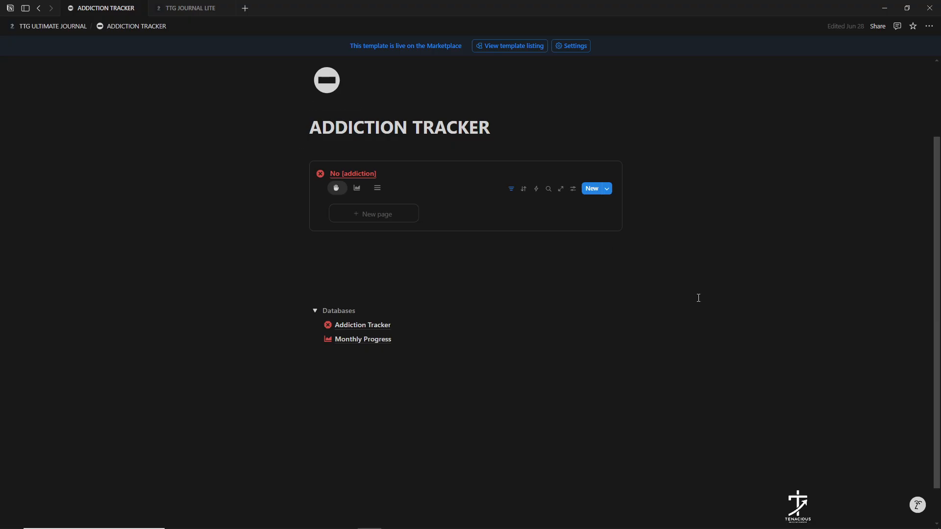
{"action": "scroll", "coordinate": [698, 299], "scroll_direction": "up", "scroll_amount": 5}
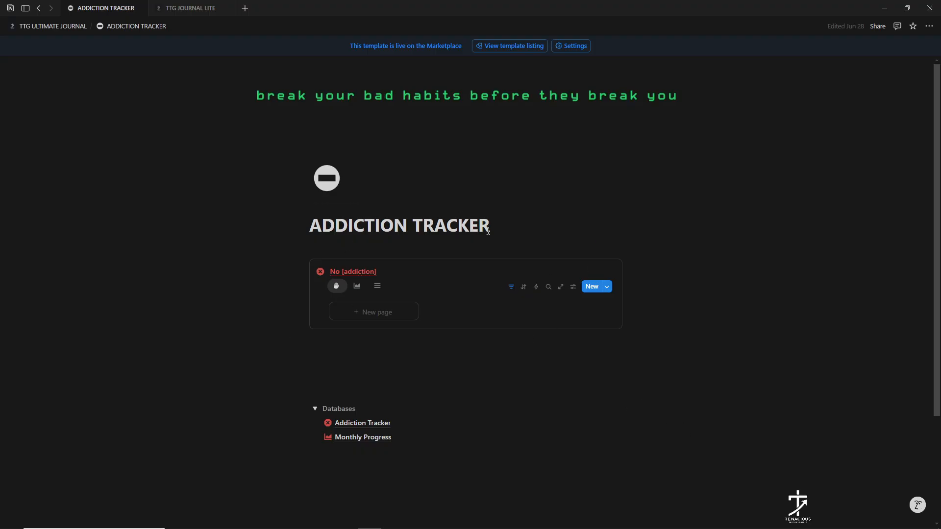
- Add a tracker entry titled "Week 1 - stop drinking", link its monthly progress to JULY, and close it
{"action": "scroll", "coordinate": [460, 372], "scroll_direction": "down", "scroll_amount": 1}
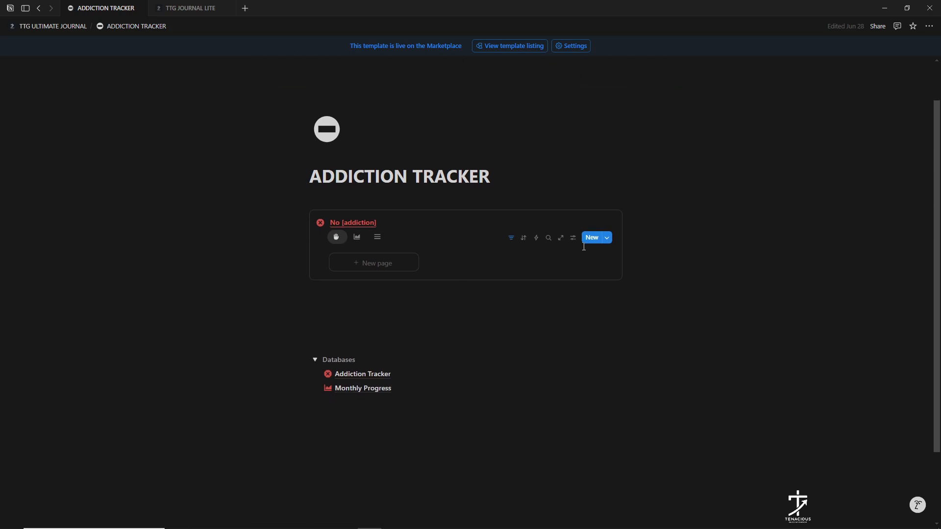
{"action": "left_click", "coordinate": [593, 240]}
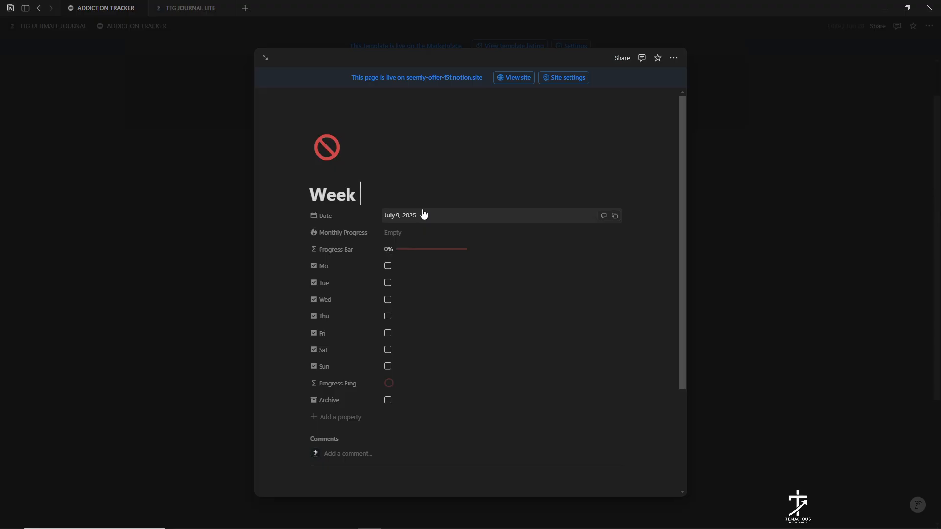
{"action": "type", "text": "1 - stop drinking"}
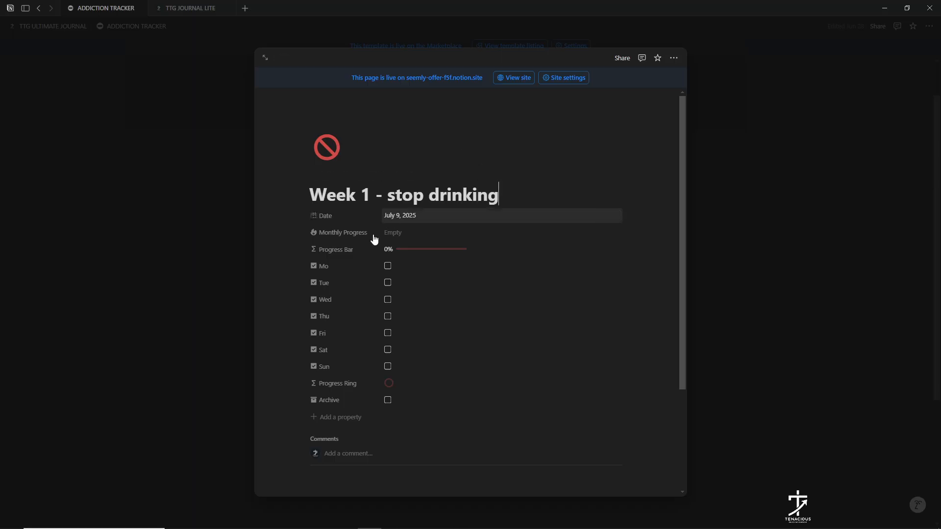
{"action": "left_click", "coordinate": [404, 239]}
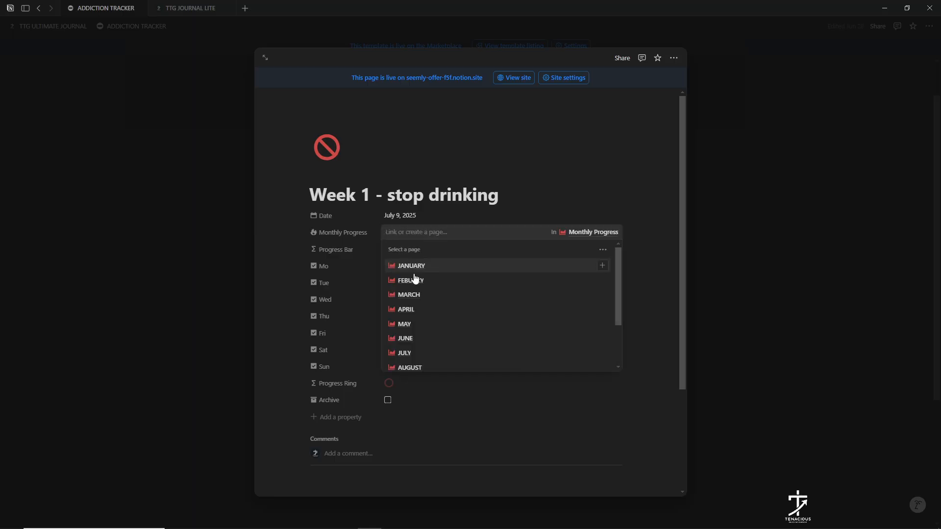
{"action": "left_click", "coordinate": [410, 355]}
{"action": "left_click", "coordinate": [419, 164]}
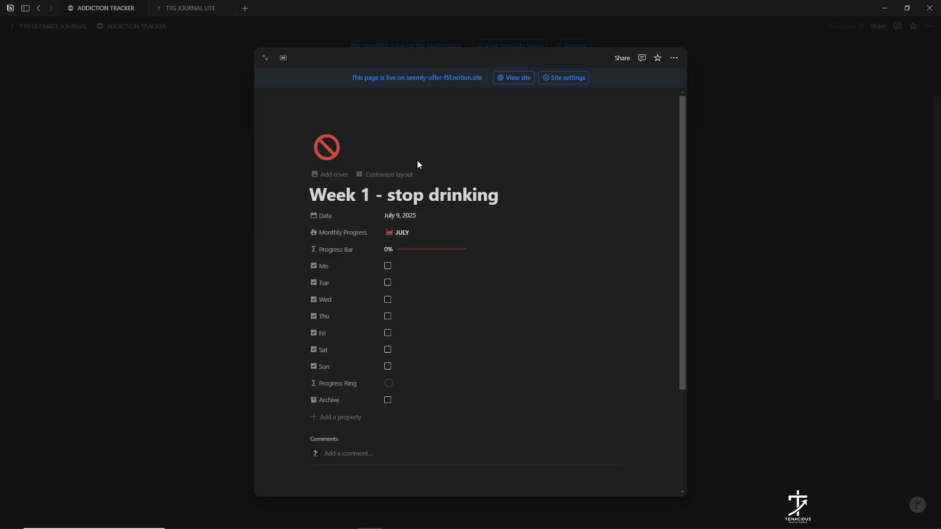
{"action": "left_click", "coordinate": [685, 104]}
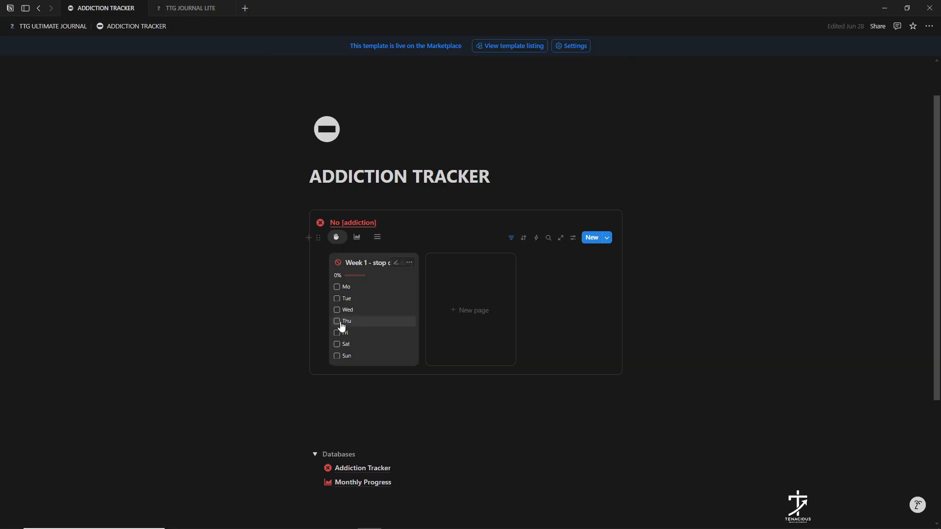
- Check off Mo, Tue, Wed, Thu, Sat and Sun on the "Week 1 - stop drinking" card
{"action": "left_click", "coordinate": [337, 287]}
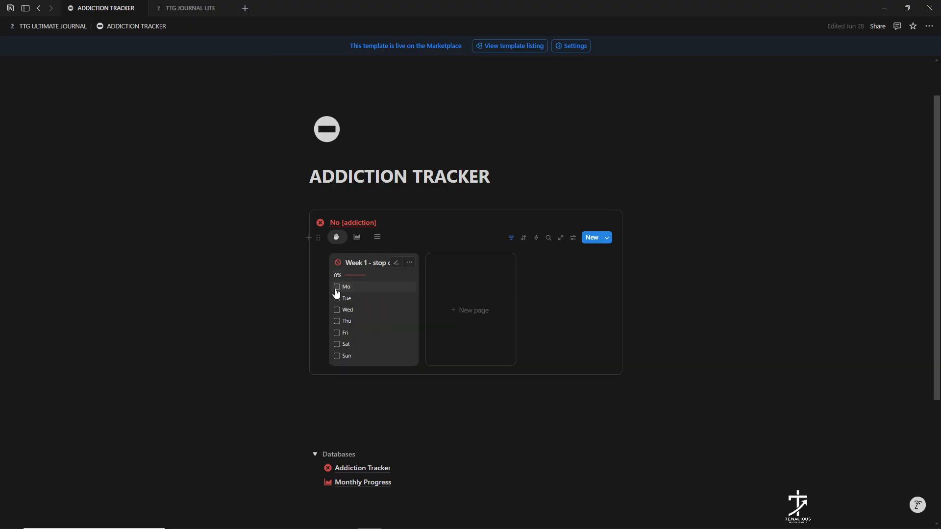
{"action": "left_click", "coordinate": [337, 299]}
{"action": "left_click", "coordinate": [337, 310]}
{"action": "left_click", "coordinate": [337, 321]}
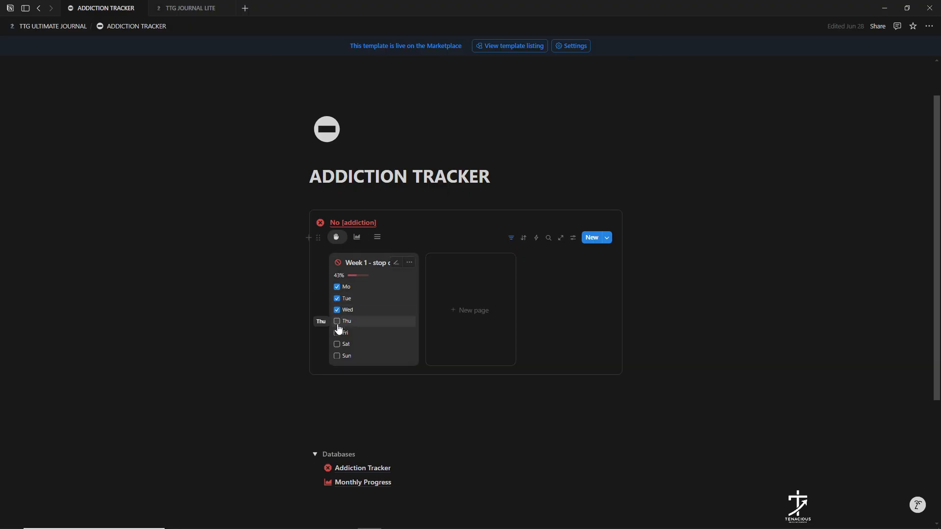
{"action": "left_click", "coordinate": [338, 344]}
{"action": "left_click", "coordinate": [337, 356]}
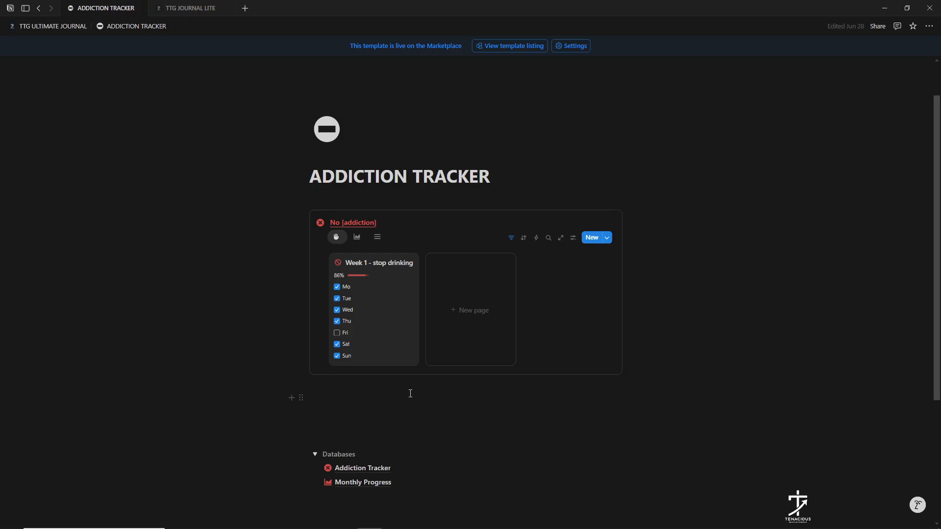
- Add a second tracker entry titled "Week 2" and link its monthly progress to JULY
{"action": "left_click", "coordinate": [466, 302]}
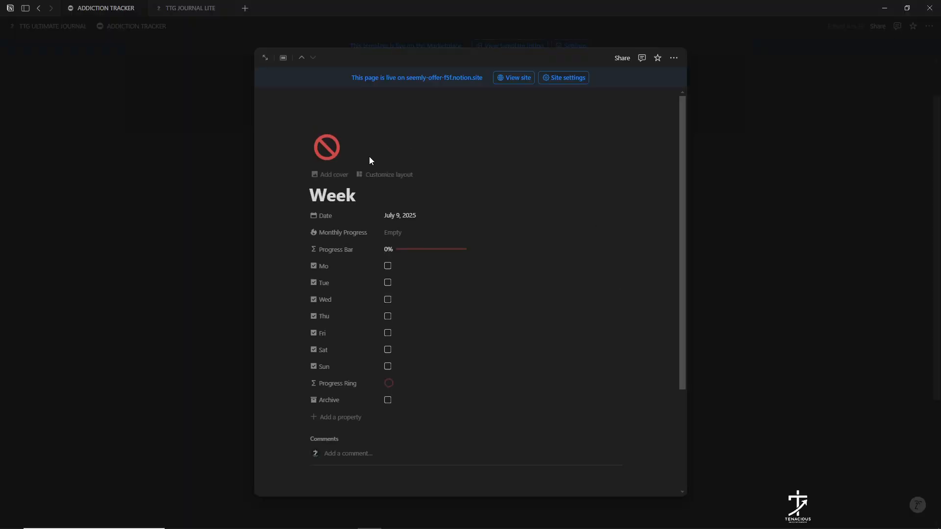
{"action": "type", "text": "2"}
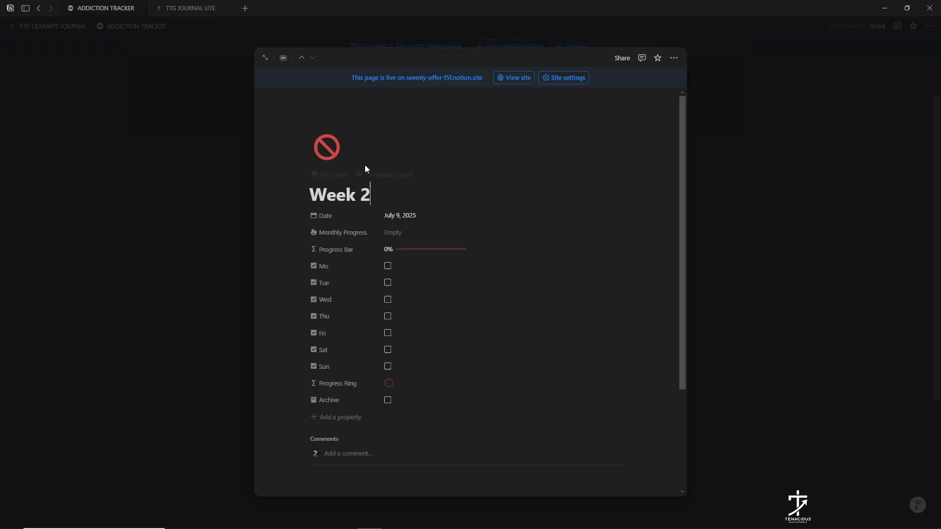
{"action": "left_click", "coordinate": [395, 234]}
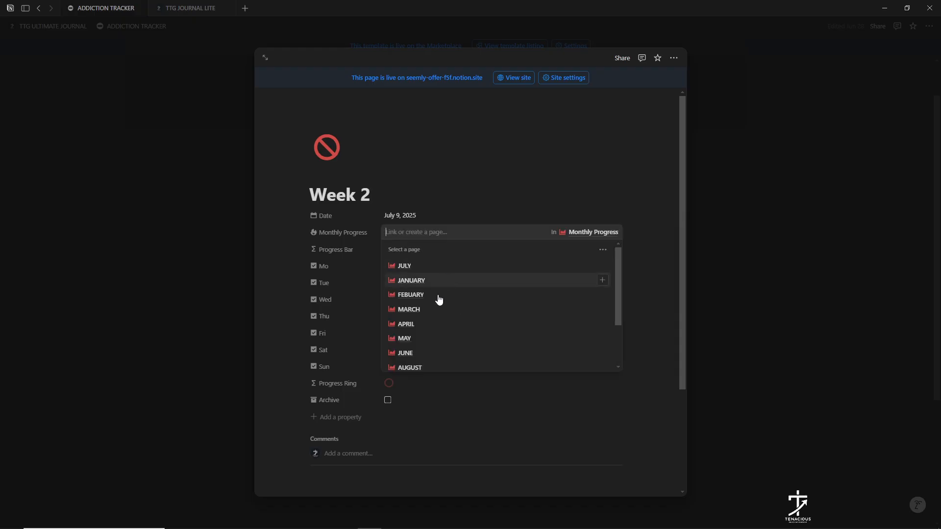
{"action": "scroll", "coordinate": [446, 328], "scroll_direction": "down", "scroll_amount": 2}
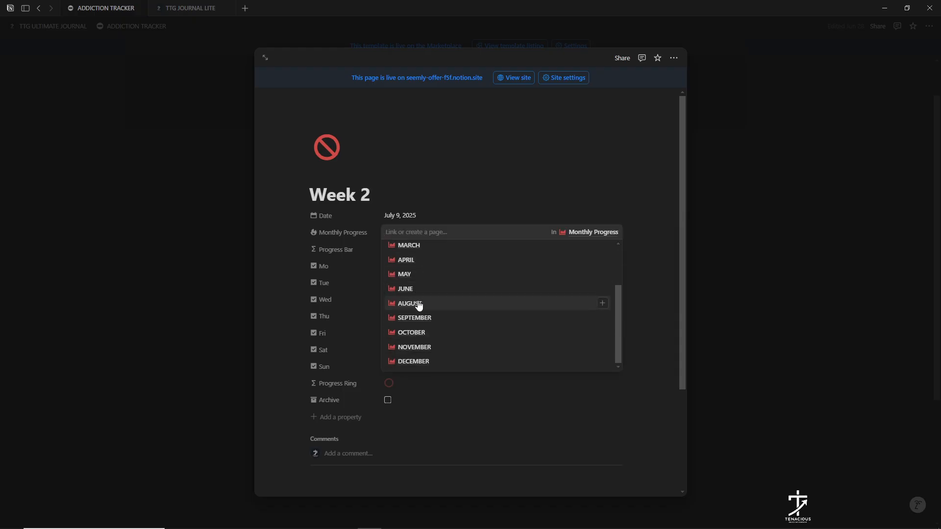
{"action": "scroll", "coordinate": [421, 314], "scroll_direction": "up", "scroll_amount": 3}
{"action": "left_click", "coordinate": [449, 172]}
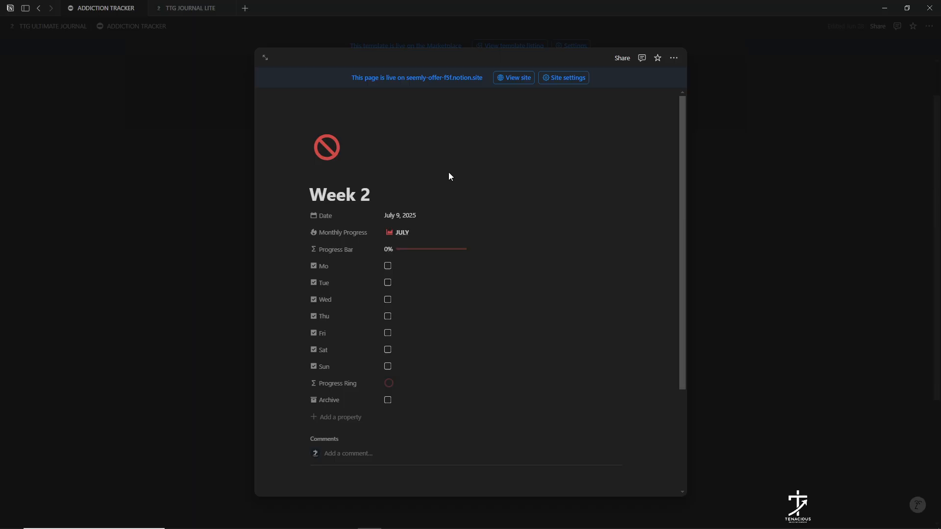
- Extend the second entry's title to "Week 2 - drinking" and close the entry
{"action": "left_click", "coordinate": [402, 189]}
{"action": "type", "text": "- drinknig"}
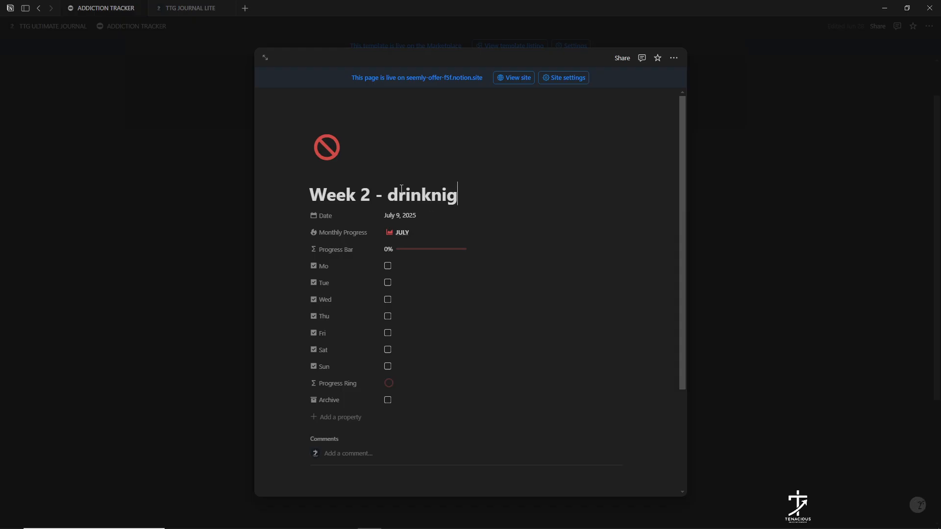
{"action": "key", "text": "BackSpace"}
{"action": "key", "text": "BackSpace"}
{"action": "type", "text": "ing"}
{"action": "left_click", "coordinate": [743, 204]}
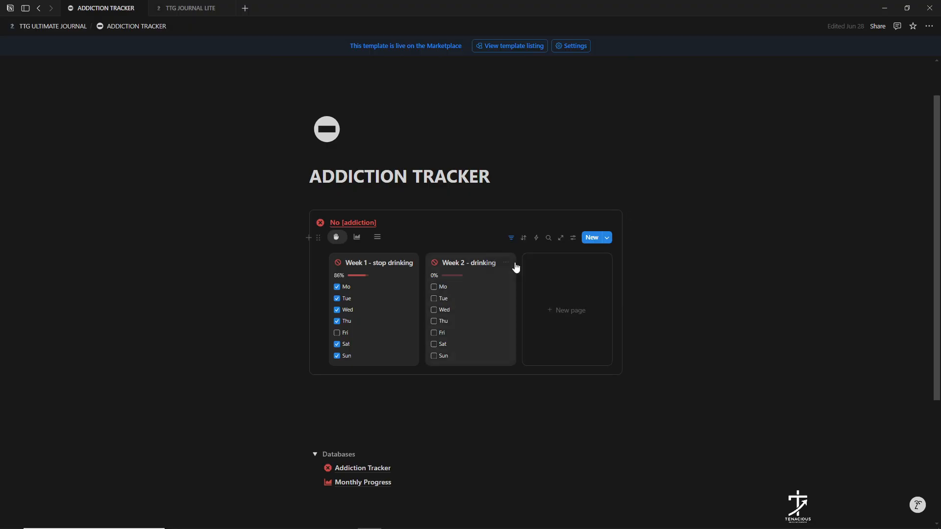
- Add a third tracker entry titled "Week 1 stop smoking", link its monthly progress to JULY, and close it
{"action": "left_click", "coordinate": [560, 312]}
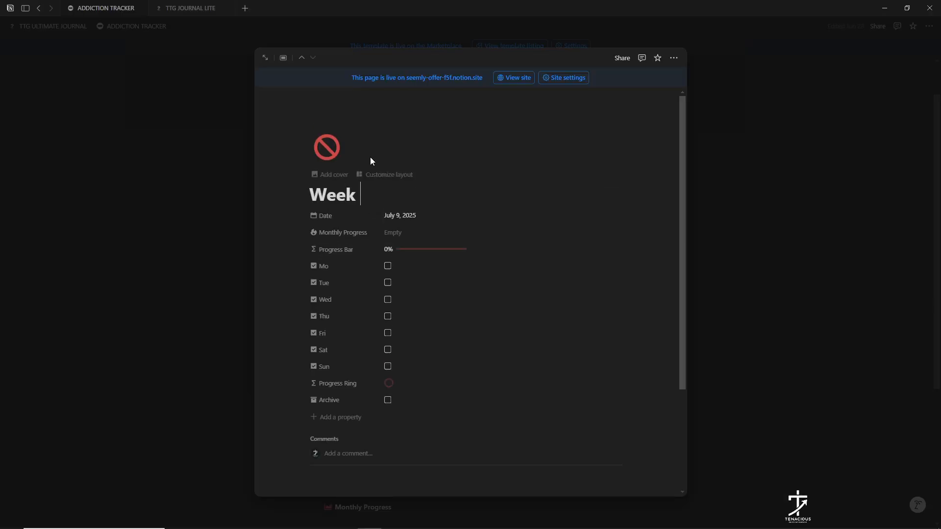
{"action": "type", "text": "1 stop s"}
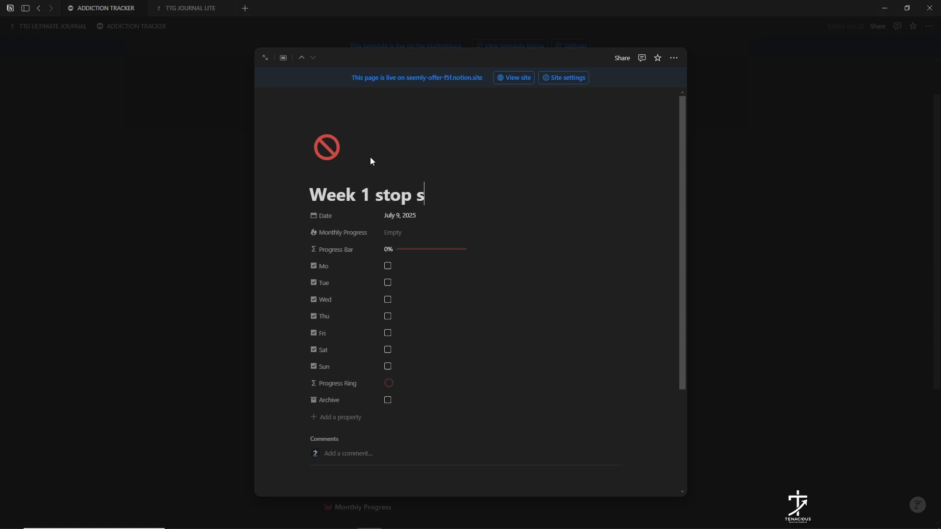
{"action": "type", "text": "moking"}
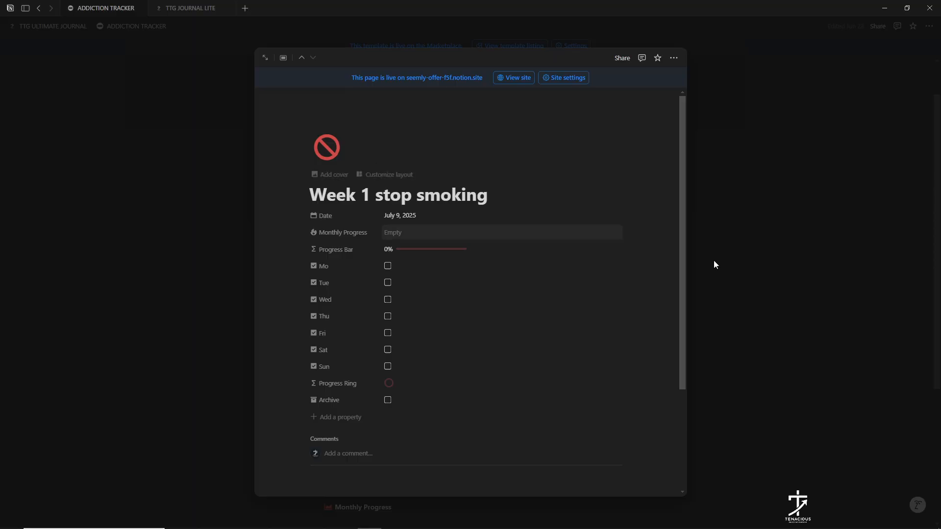
{"action": "left_click", "coordinate": [398, 234]}
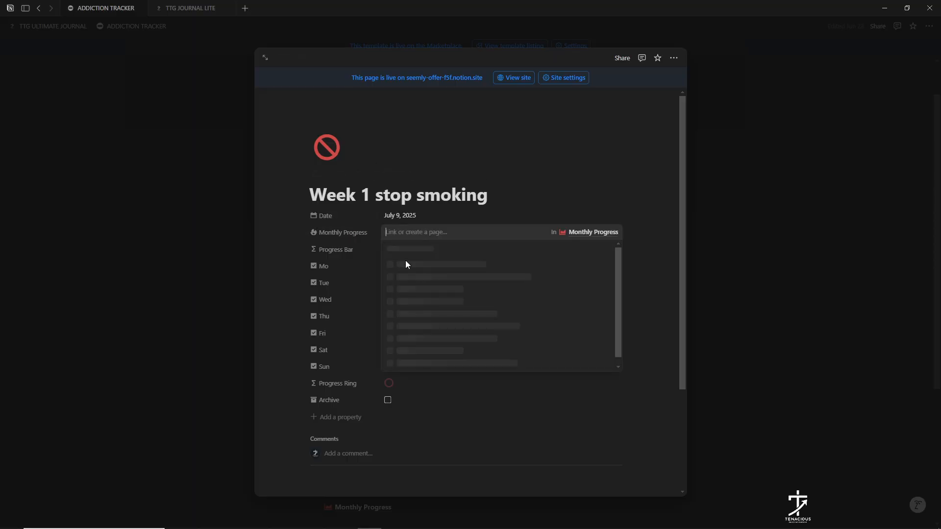
{"action": "left_click", "coordinate": [410, 269]}
{"action": "left_click", "coordinate": [797, 267]}
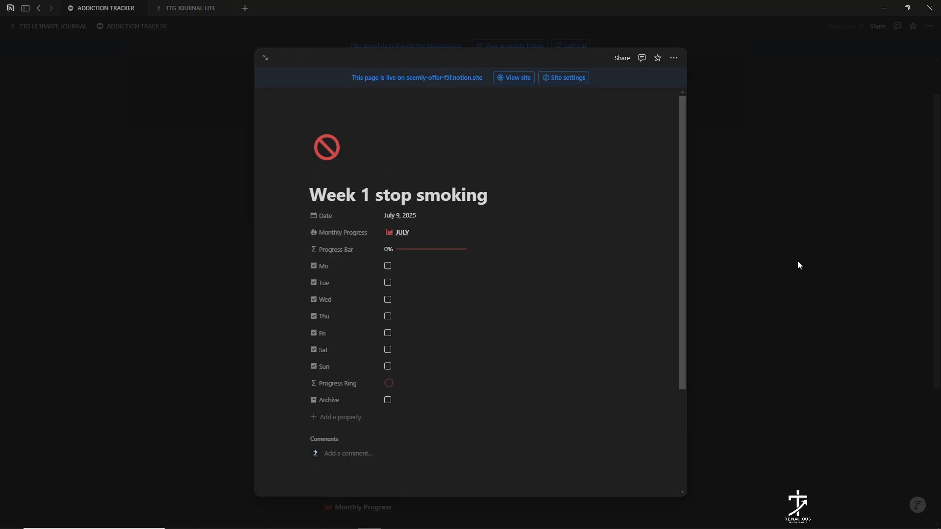
{"action": "left_click", "coordinate": [762, 268]}
- Examine the monthly progress in the tracker's chart view and in the Monthly Progress database, and return to the Addiction Tracker
{"action": "scroll", "coordinate": [722, 338], "scroll_direction": "down", "scroll_amount": 1}
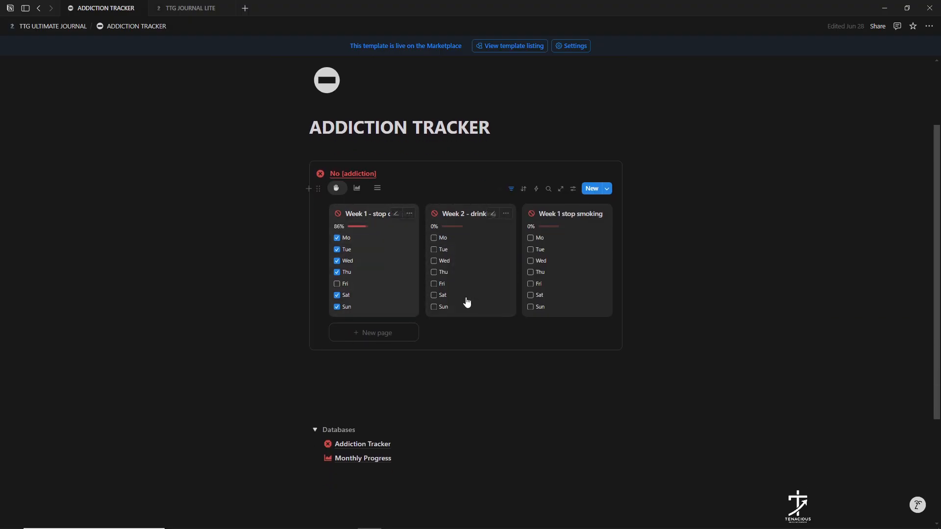
{"action": "left_click", "coordinate": [364, 188]}
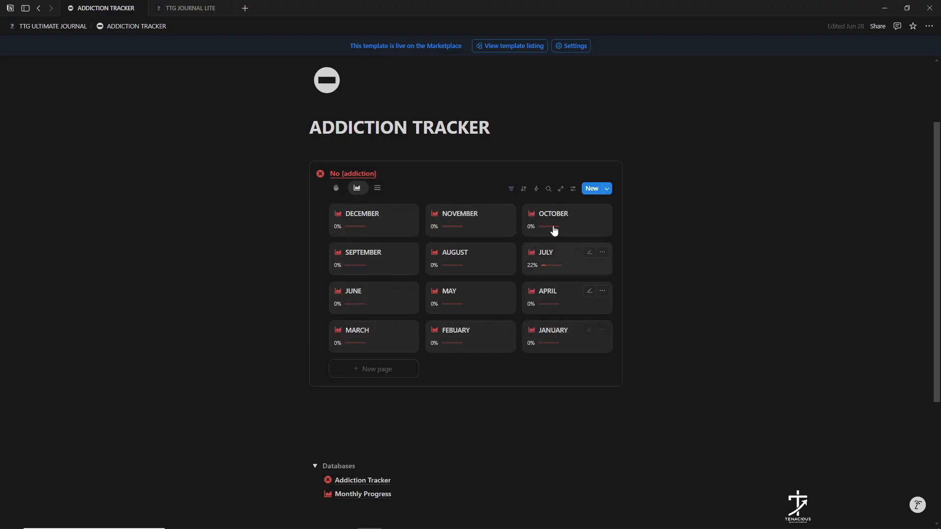
{"action": "left_click", "coordinate": [336, 188]}
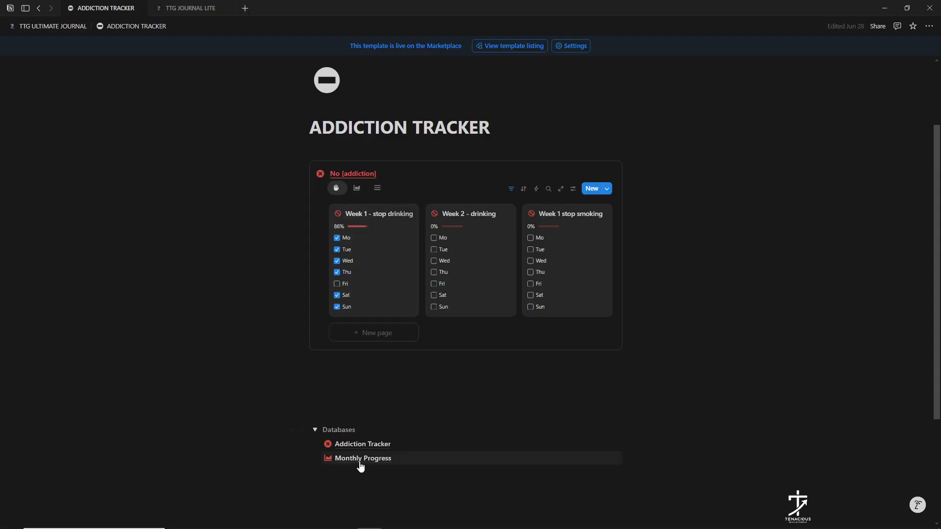
{"action": "left_click", "coordinate": [363, 458]}
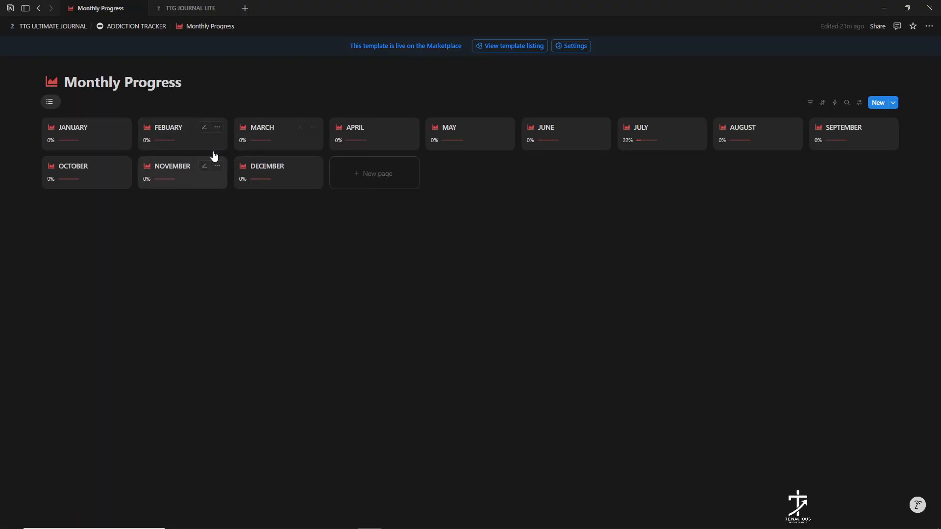
{"action": "left_click", "coordinate": [38, 8]}
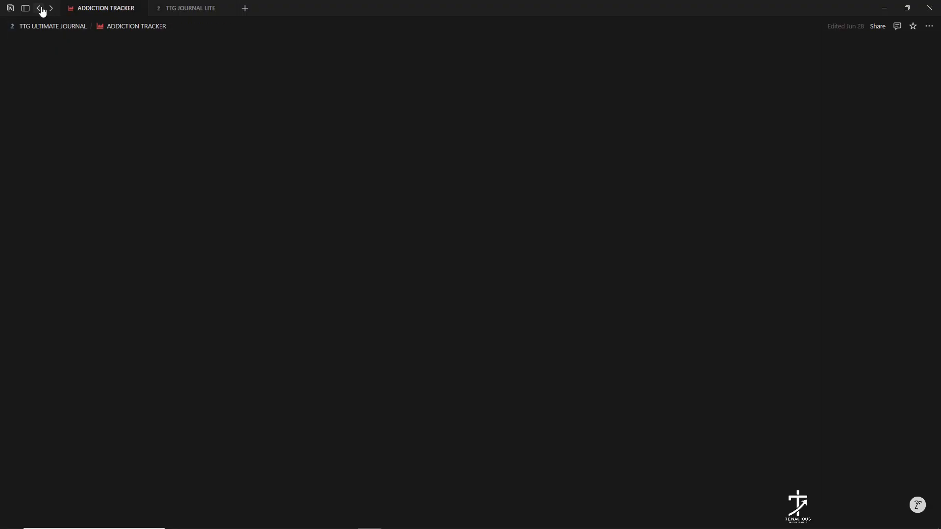
- Review the tracker's monthly and list views, switch back to the weekly cards, and return to the TTG Ultimate Journal home page
{"action": "left_click", "coordinate": [357, 188]}
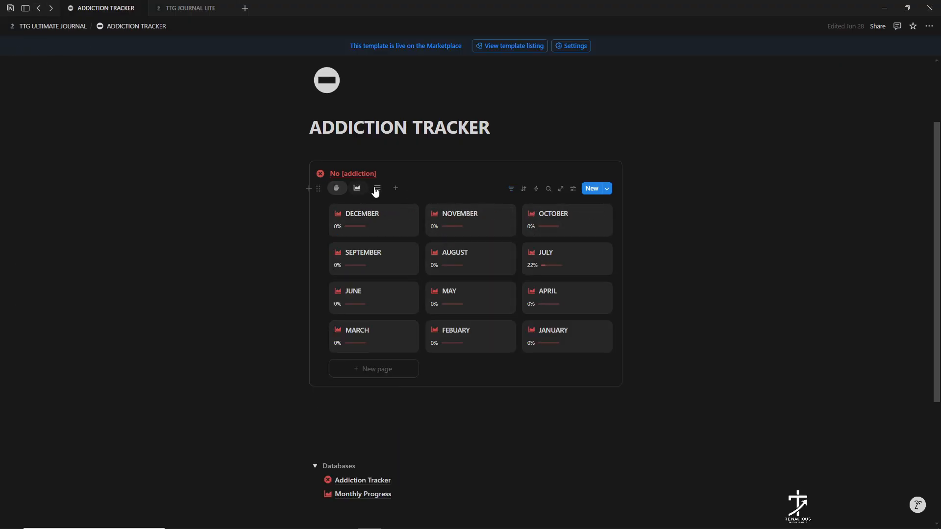
{"action": "left_click", "coordinate": [377, 188]}
{"action": "left_click", "coordinate": [357, 188]}
{"action": "left_click", "coordinate": [337, 188]}
{"action": "scroll", "coordinate": [469, 273], "scroll_direction": "up", "scroll_amount": 2}
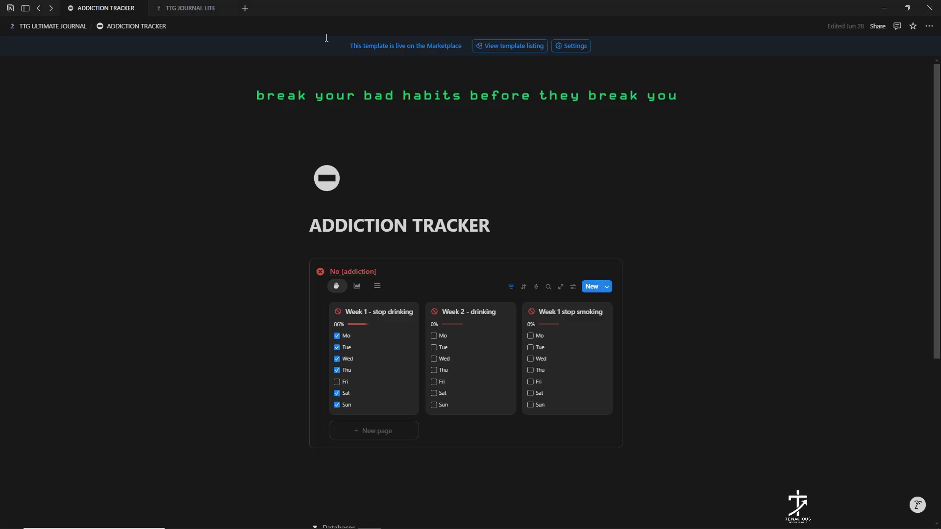
{"action": "left_click", "coordinate": [46, 27]}
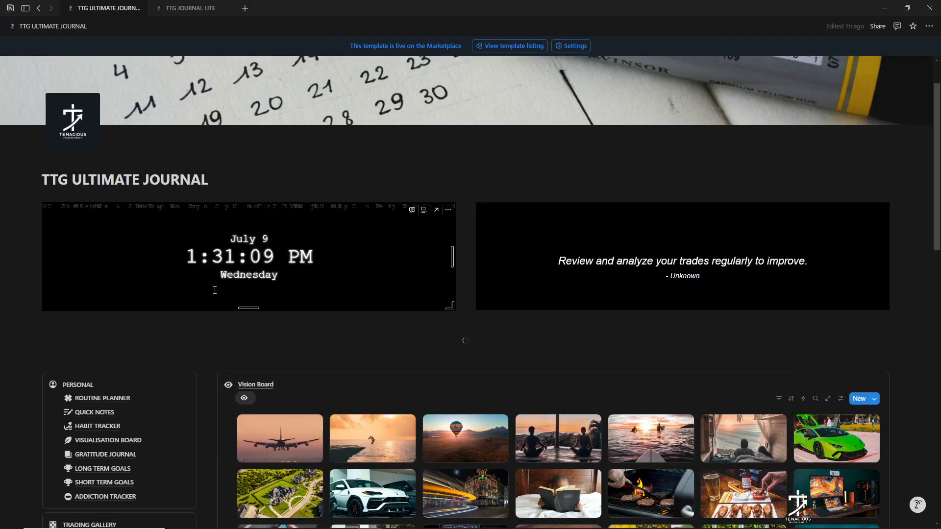
- Open the DAY LOG page from the home page's Trading Gallery
{"action": "scroll", "coordinate": [187, 299], "scroll_direction": "down", "scroll_amount": 7}
{"action": "scroll", "coordinate": [74, 147], "scroll_direction": "down", "scroll_amount": 1}
{"action": "scroll", "coordinate": [99, 183], "scroll_direction": "up", "scroll_amount": 3}
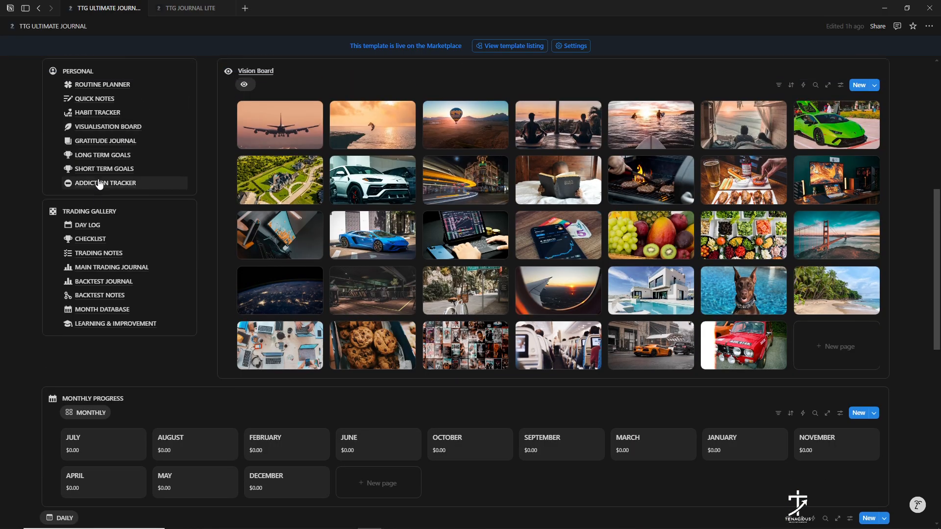
{"action": "scroll", "coordinate": [132, 285], "scroll_direction": "down", "scroll_amount": 2}
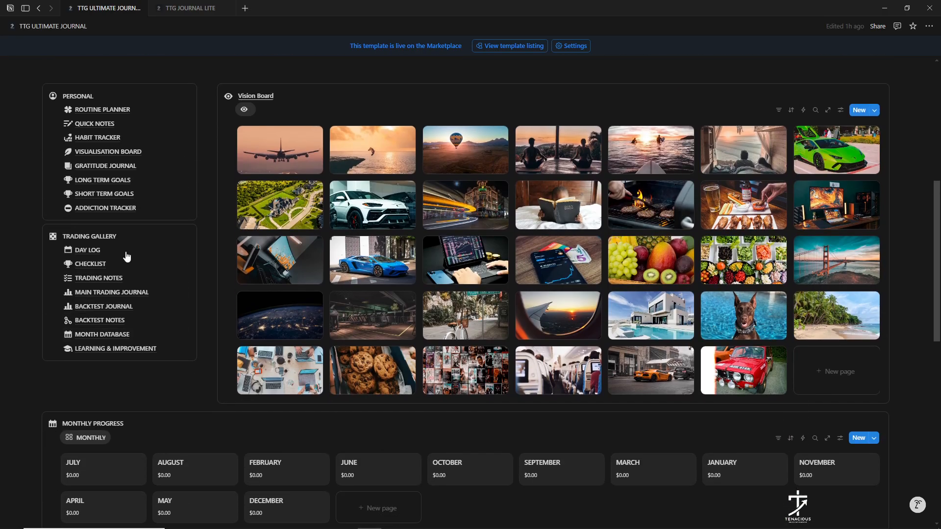
{"action": "left_click", "coordinate": [88, 250]}
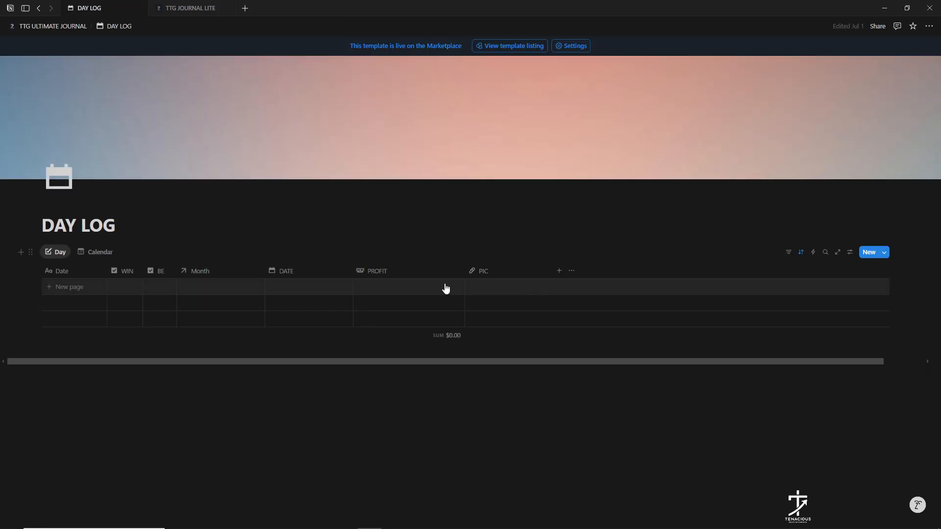
- Add a day log entry for today, mark it as a win, and link its month to JULY
{"action": "left_click", "coordinate": [79, 302]}
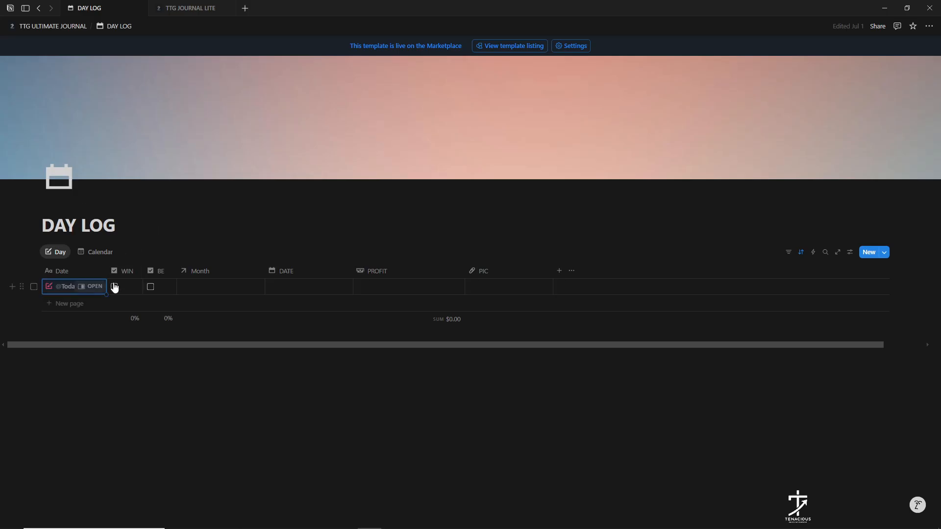
{"action": "left_click", "coordinate": [114, 287]}
{"action": "left_click", "coordinate": [196, 289]}
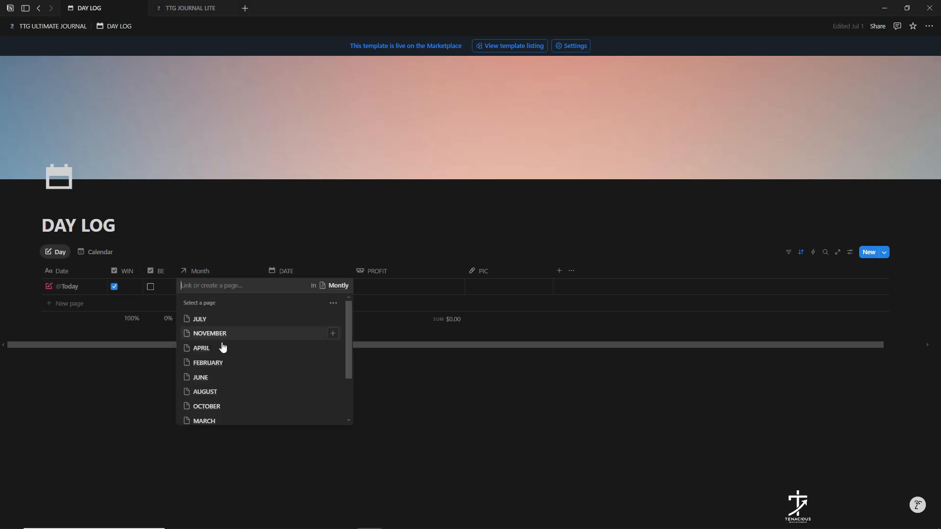
{"action": "left_click", "coordinate": [198, 319]}
{"action": "left_click", "coordinate": [290, 290]}
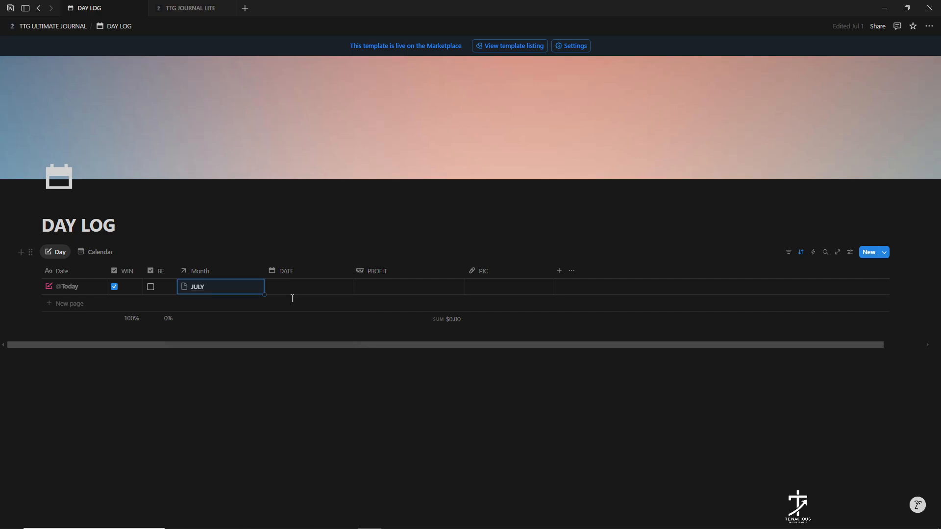
- Set the new entry's date to July 9, 2025 and its profit to $2,000
{"action": "left_click", "coordinate": [290, 287]}
{"action": "left_click", "coordinate": [349, 239]}
{"action": "left_click", "coordinate": [380, 289]}
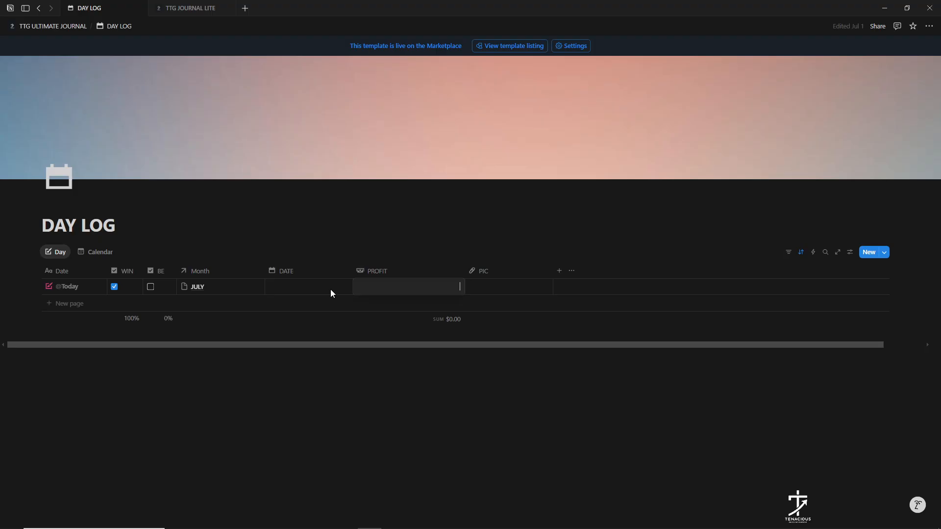
{"action": "left_click", "coordinate": [294, 284]}
{"action": "left_click", "coordinate": [293, 288]}
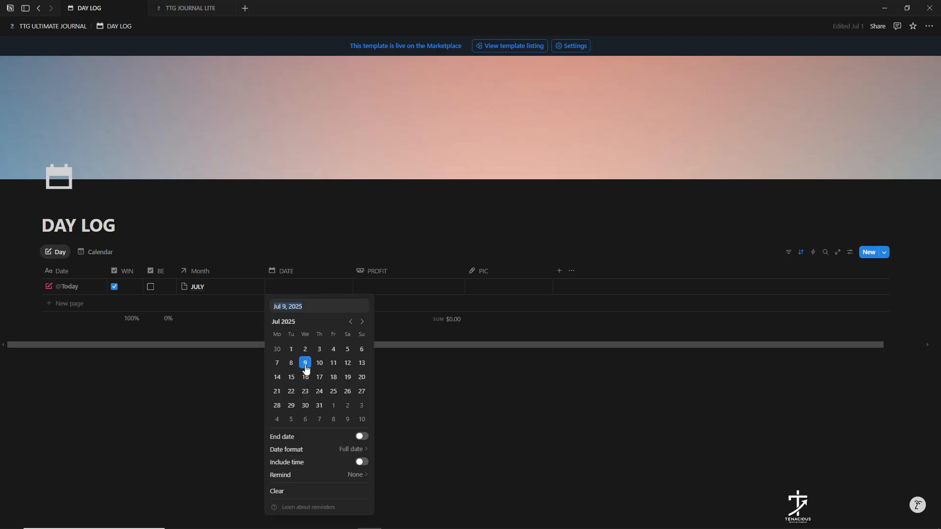
{"action": "left_click", "coordinate": [352, 253]}
{"action": "left_click", "coordinate": [377, 285]}
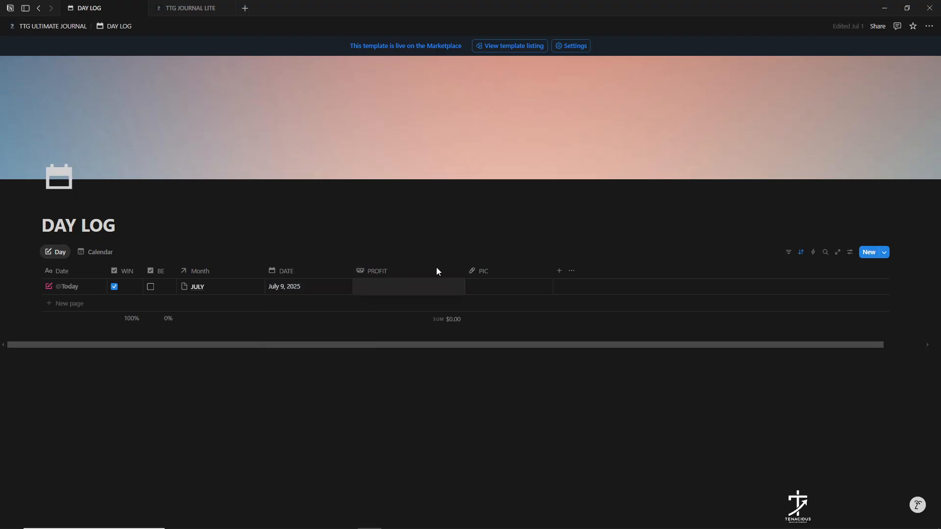
{"action": "type", "text": "2000"}
{"action": "key", "text": "Return"}
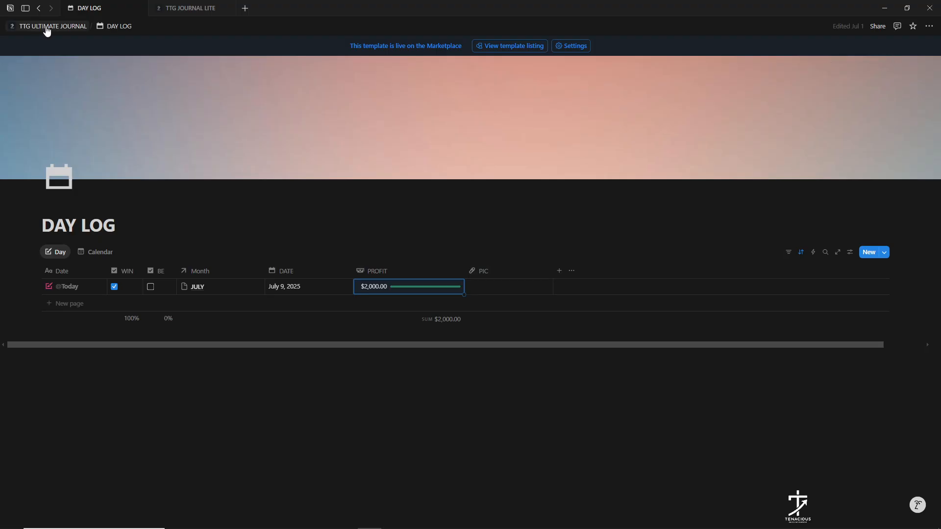
{"action": "left_click", "coordinate": [75, 304]}
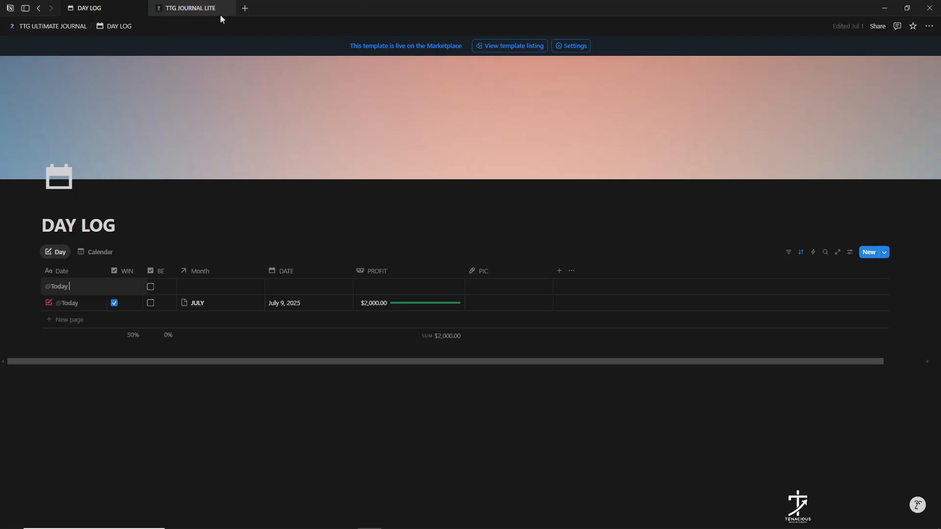
{"action": "key", "text": "Escape"}
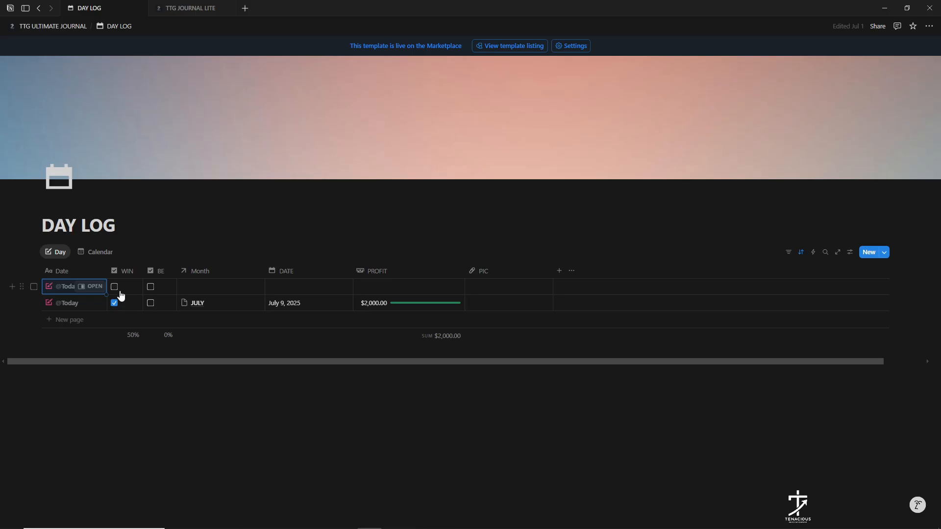
{"action": "left_click", "coordinate": [189, 288]}
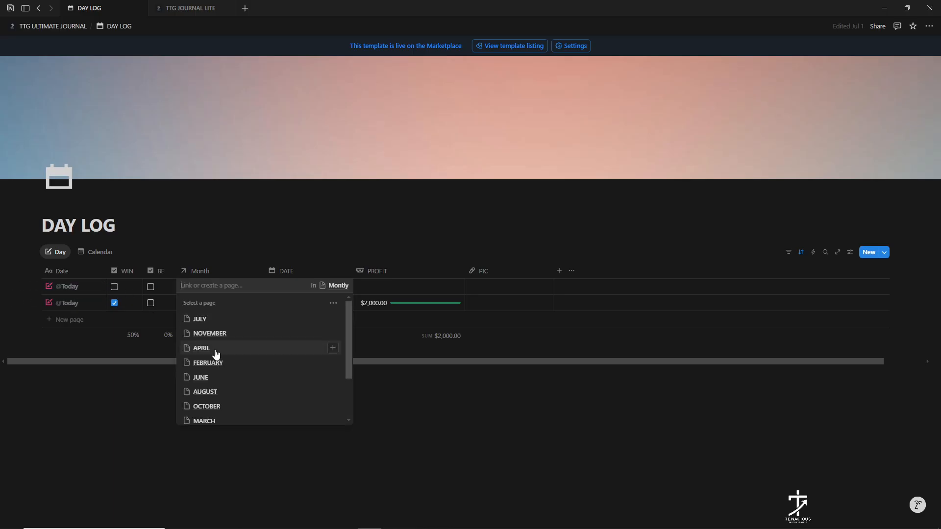
{"action": "left_click", "coordinate": [206, 319]}
{"action": "key", "text": "Escape"}
- Set the second entry's date to July 10, 2025 and its profit to -$1,000
{"action": "left_click", "coordinate": [290, 288]}
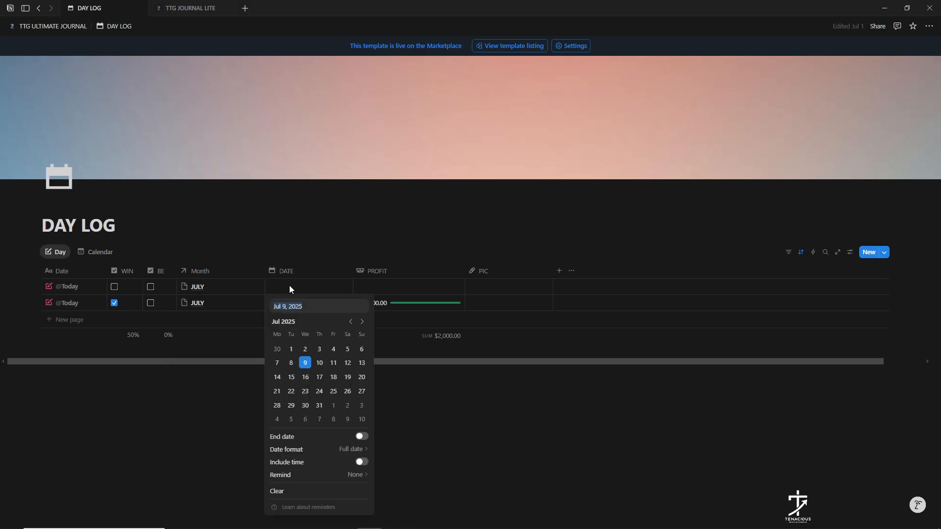
{"action": "left_click", "coordinate": [319, 363]}
{"action": "left_click", "coordinate": [370, 287]}
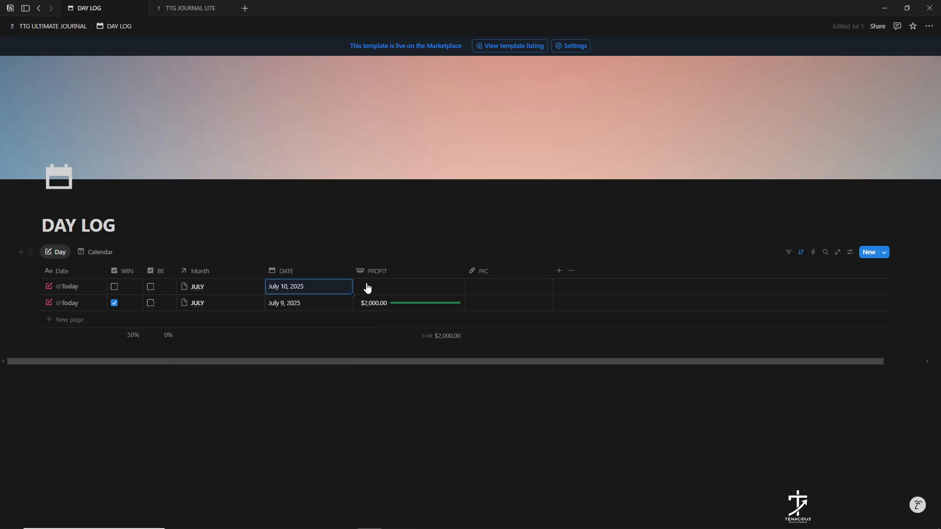
{"action": "left_click", "coordinate": [370, 287]}
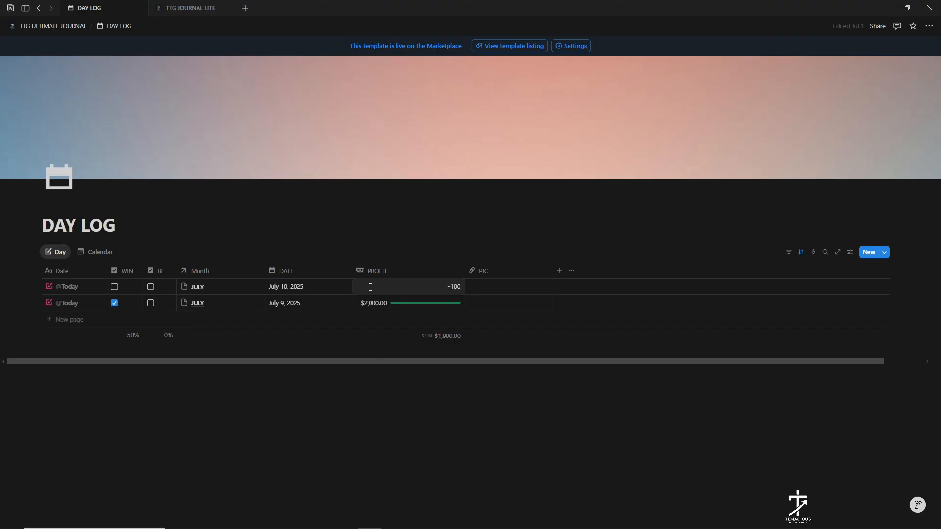
{"action": "key", "text": "Return"}
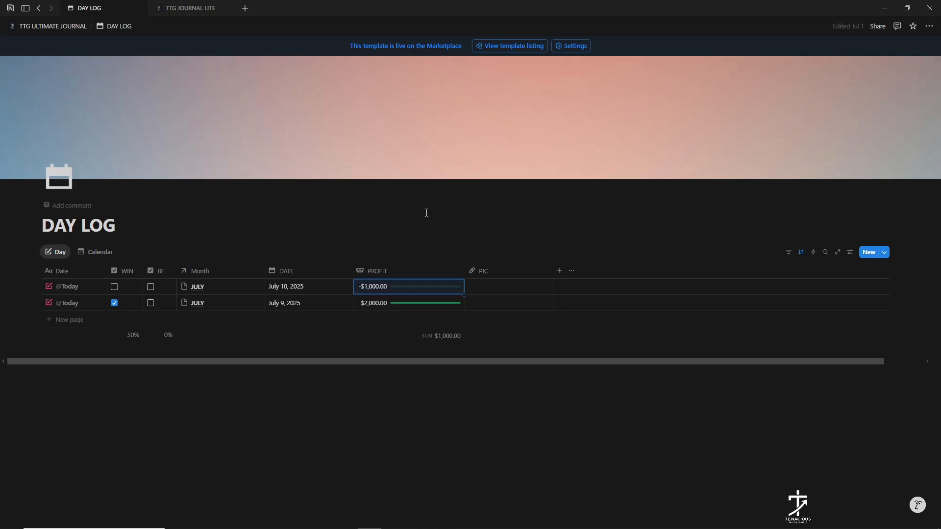
- Return to the TTG Ultimate Journal home page and review the logged profits in Monthly Progress and the daily calendar
{"action": "left_click", "coordinate": [67, 28]}
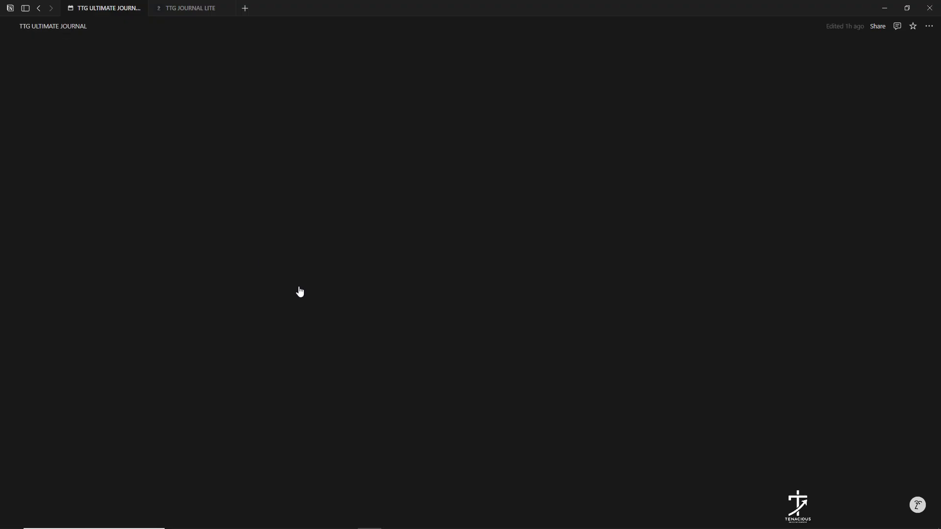
{"action": "scroll", "coordinate": [302, 292], "scroll_direction": "down", "scroll_amount": 10}
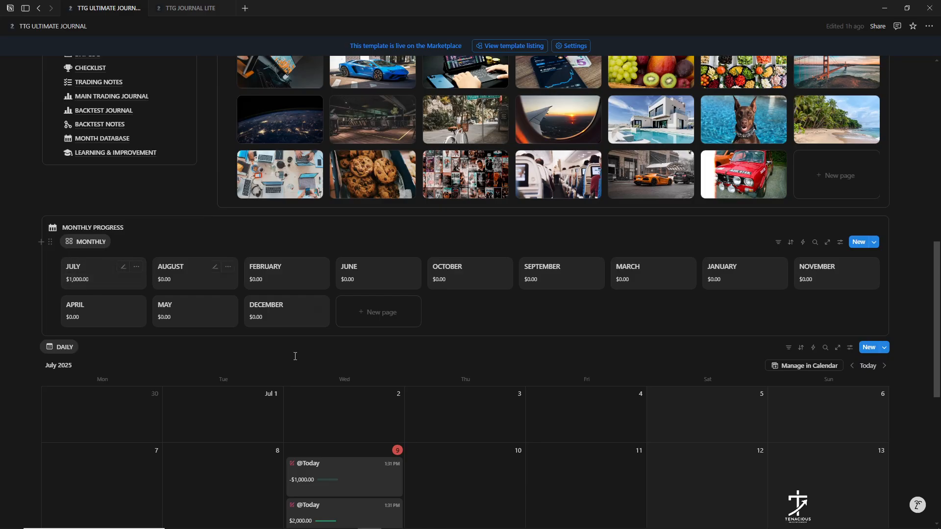
{"action": "scroll", "coordinate": [295, 357], "scroll_direction": "down", "scroll_amount": 3}
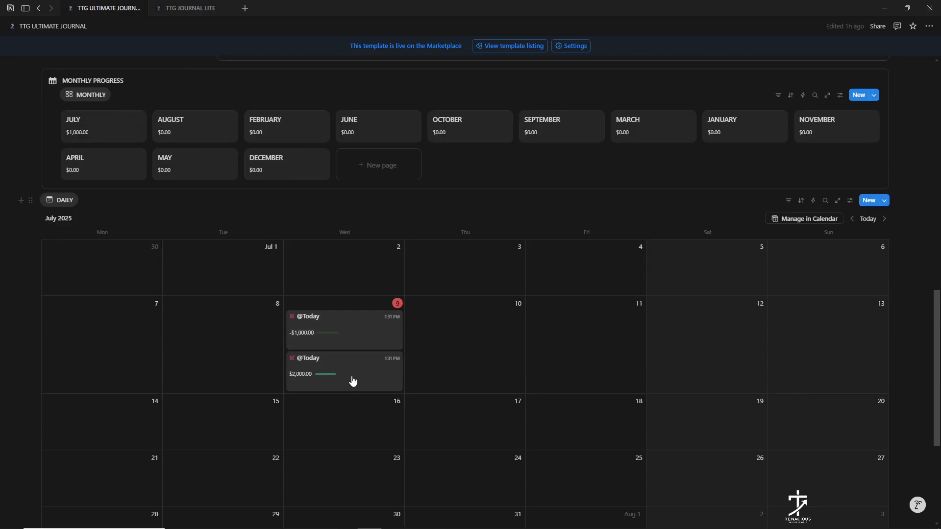
- Open the -$1,000 entry from the daily calendar, change its title date to July 10, 2025, and close it
{"action": "left_click", "coordinate": [308, 317]}
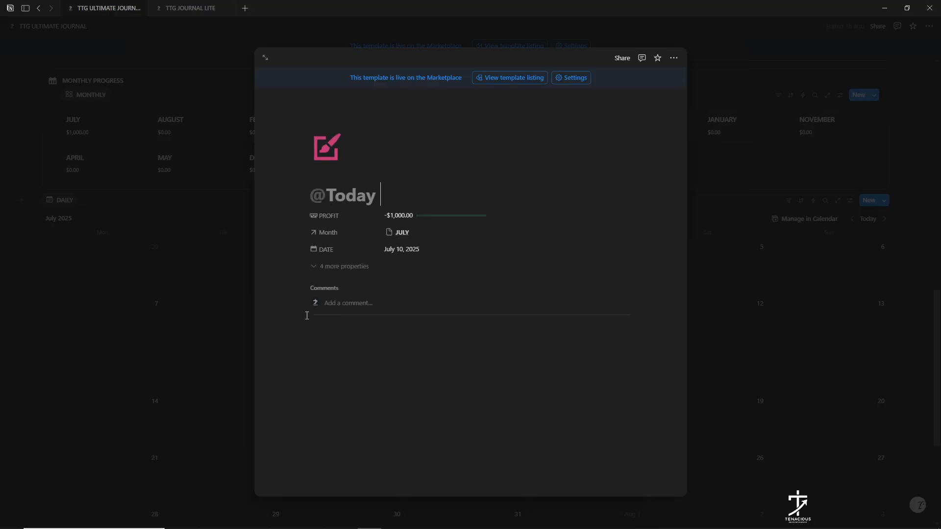
{"action": "left_click", "coordinate": [337, 198]}
{"action": "left_click", "coordinate": [365, 274]}
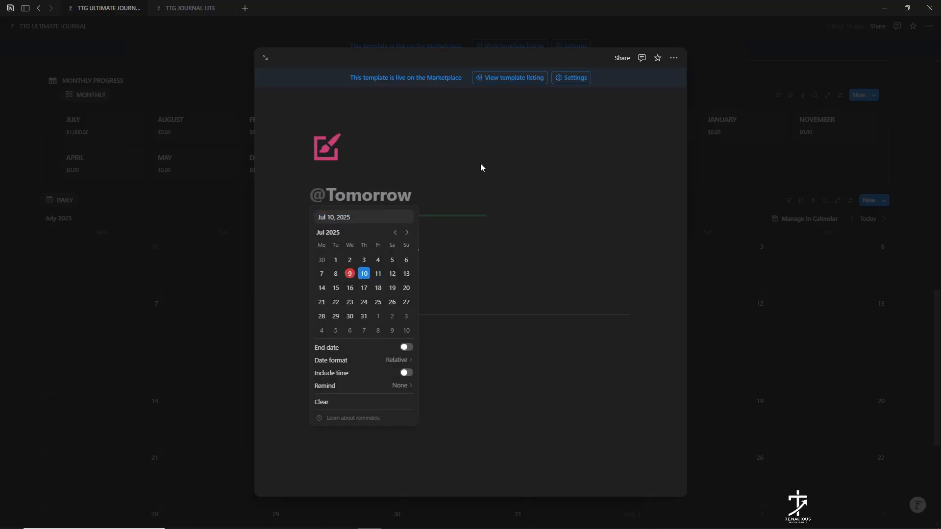
{"action": "left_click", "coordinate": [480, 163]}
{"action": "left_click", "coordinate": [707, 314]}
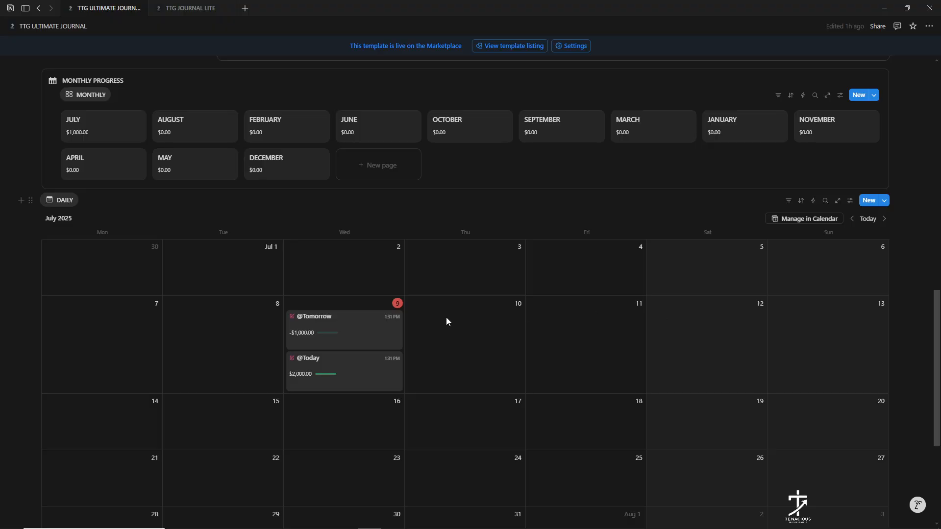
- Look over the home page's monthly progress and gallery sections, and open the CHECKLIST page from the Trading Gallery
{"action": "scroll", "coordinate": [445, 338], "scroll_direction": "up", "scroll_amount": 5}
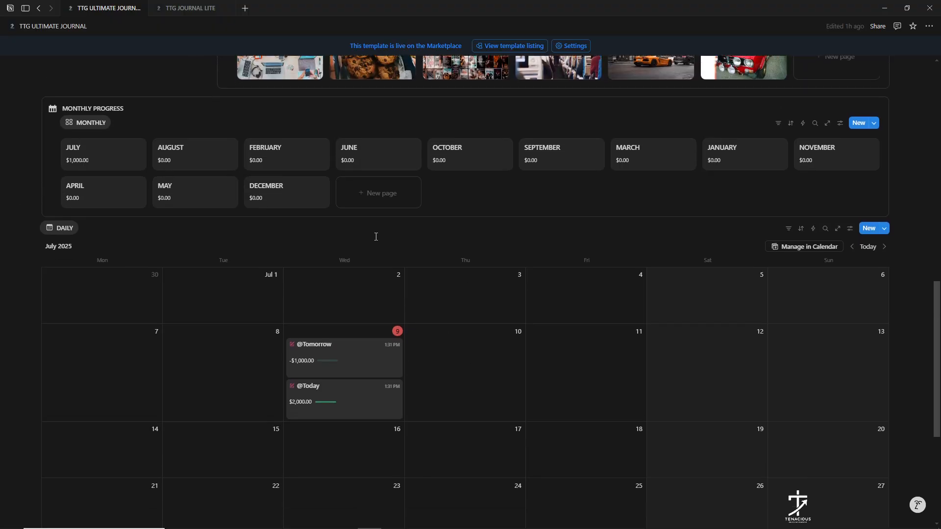
{"action": "scroll", "coordinate": [278, 271], "scroll_direction": "up", "scroll_amount": 4}
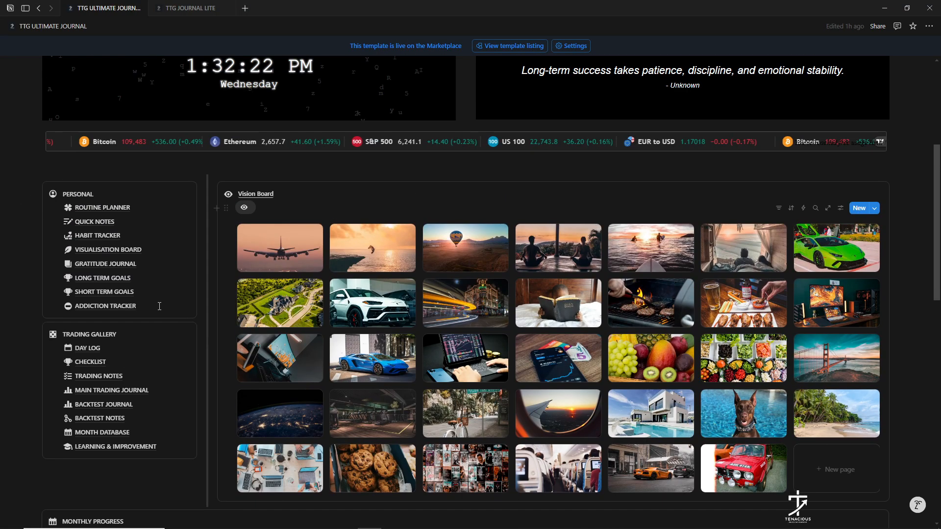
{"action": "scroll", "coordinate": [167, 430], "scroll_direction": "down", "scroll_amount": 3}
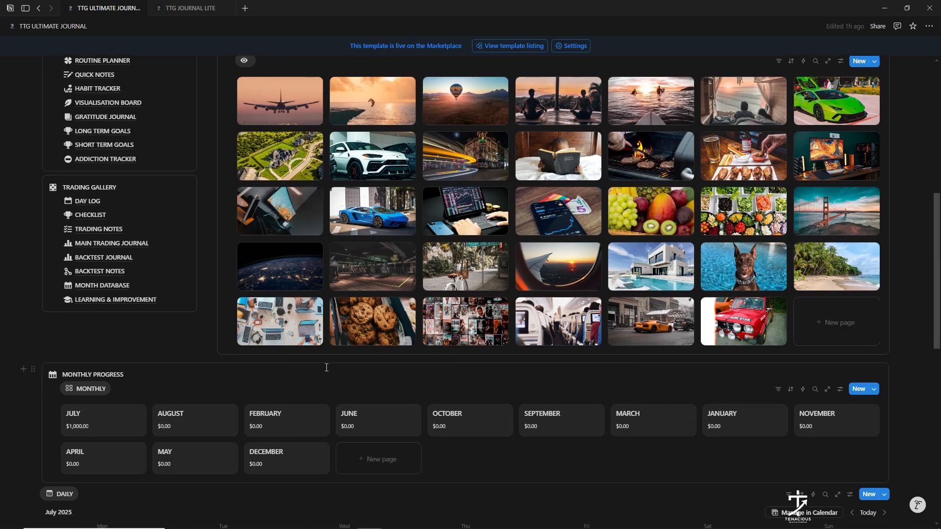
{"action": "scroll", "coordinate": [327, 368], "scroll_direction": "down", "scroll_amount": 1}
{"action": "scroll", "coordinate": [133, 252], "scroll_direction": "up", "scroll_amount": 2}
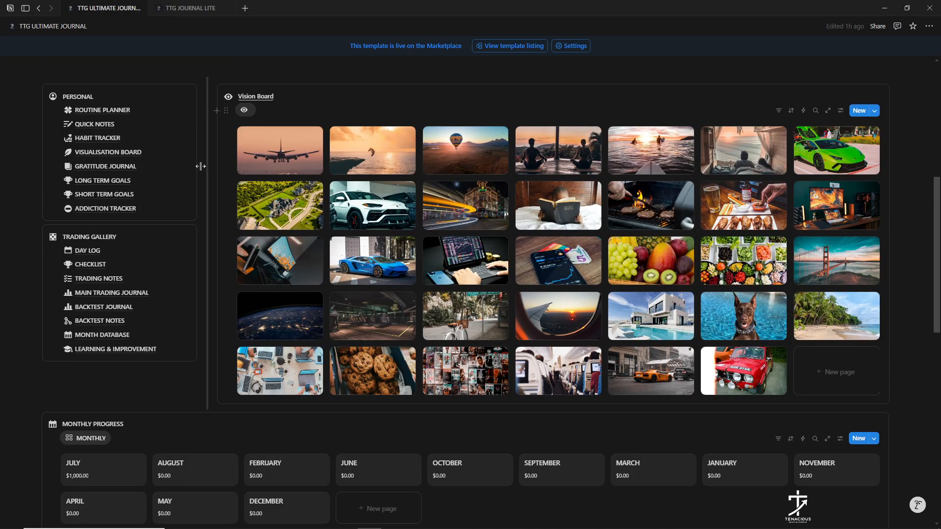
{"action": "left_click", "coordinate": [84, 264]}
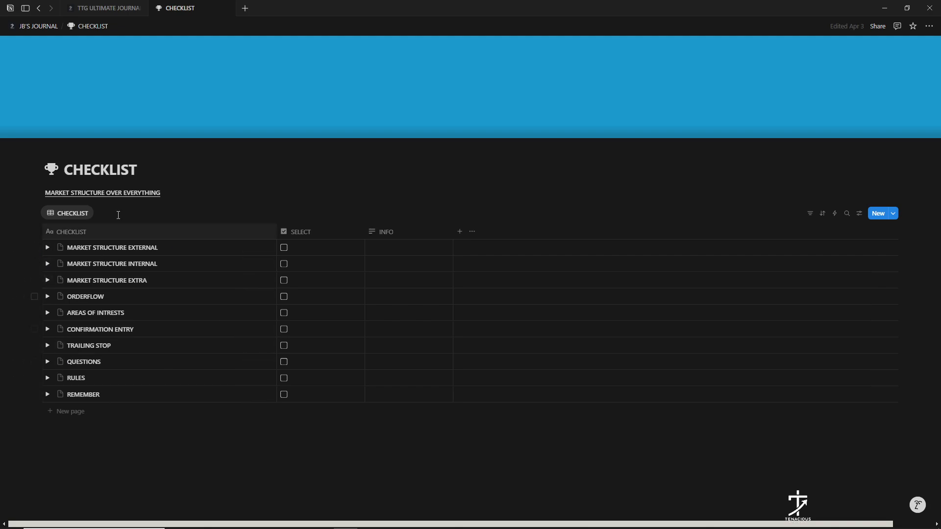
- Expand and collapse the ORDERFLOW and AREAS OF INTRESTS items in the example checklist to inspect their sub-items
{"action": "left_click", "coordinate": [47, 297]}
{"action": "left_click", "coordinate": [47, 298]}
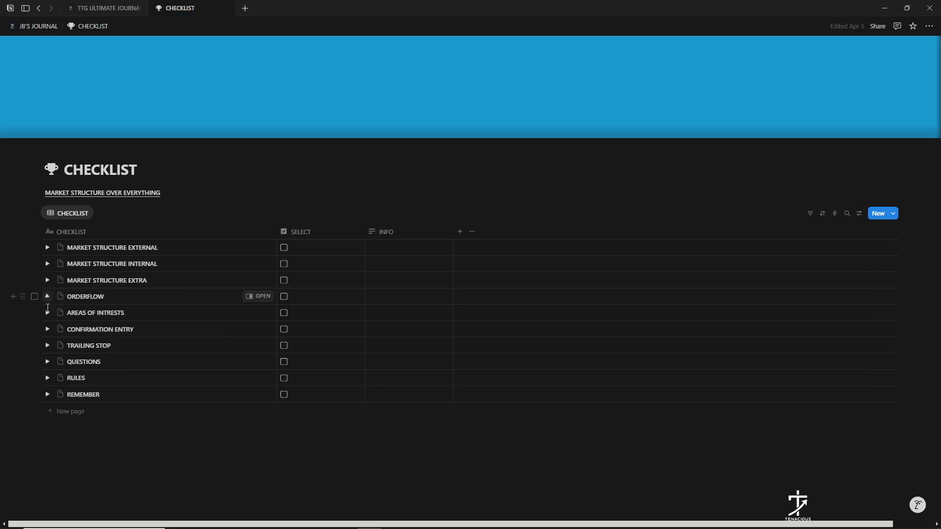
{"action": "left_click", "coordinate": [47, 313]}
{"action": "left_click", "coordinate": [47, 313]}
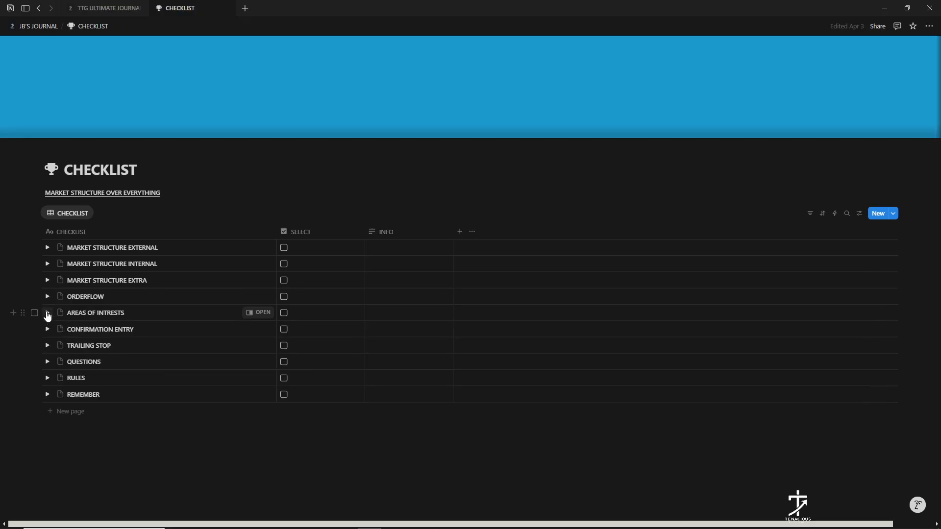
{"action": "left_click", "coordinate": [47, 313]}
{"action": "left_click", "coordinate": [47, 313]}
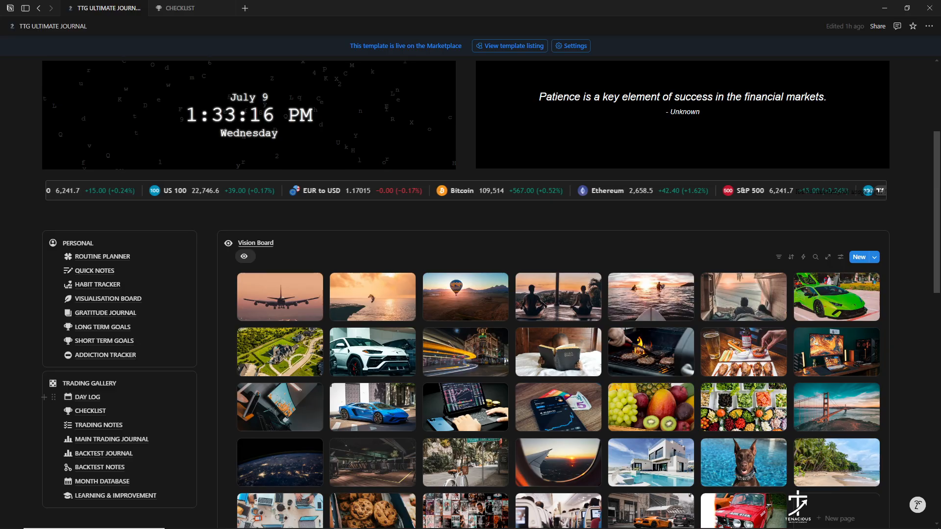
- Open the TRADING NOTES page from the Trading Gallery on the journal home page
{"action": "scroll", "coordinate": [112, 363], "scroll_direction": "down", "scroll_amount": 2}
{"action": "scroll", "coordinate": [102, 350], "scroll_direction": "up", "scroll_amount": 1}
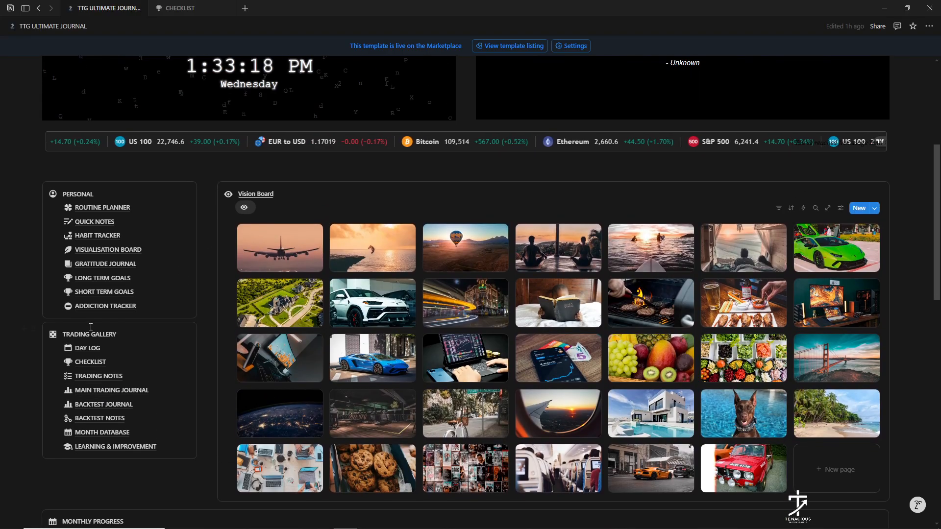
{"action": "left_click", "coordinate": [113, 376]}
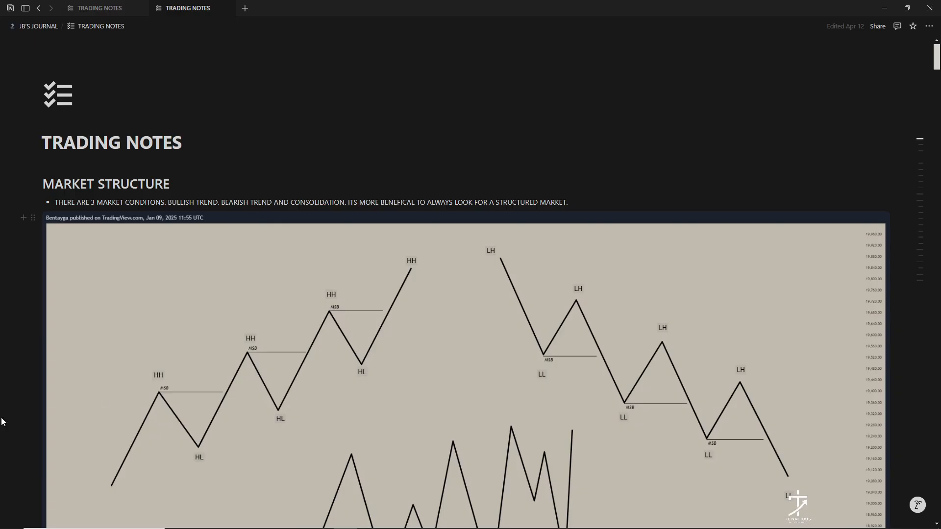
- Look through the example TRADING NOTES from MARKET STRUCTURE to the SNDR'S/ORIGIN diagrams and return to the page's beginning
{"action": "scroll", "coordinate": [474, 273], "scroll_direction": "down", "scroll_amount": 15}
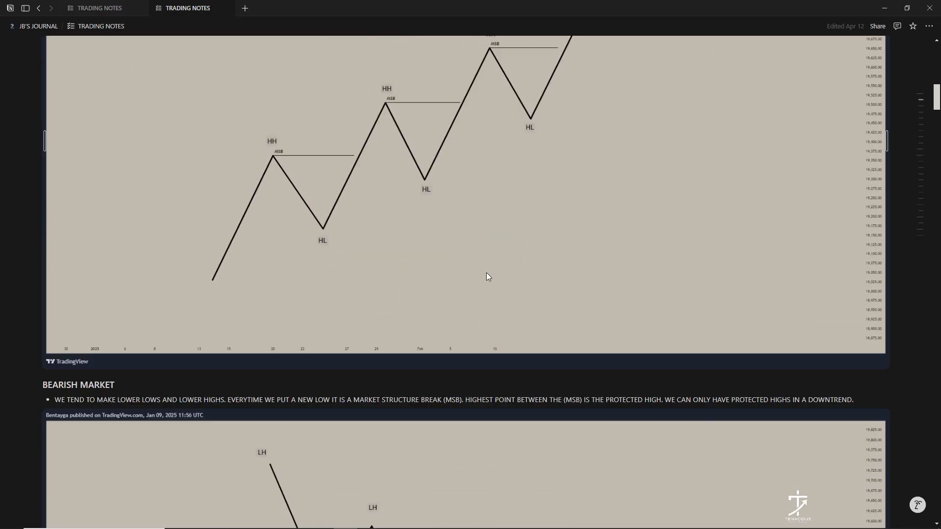
{"action": "scroll", "coordinate": [491, 270], "scroll_direction": "down", "scroll_amount": 20}
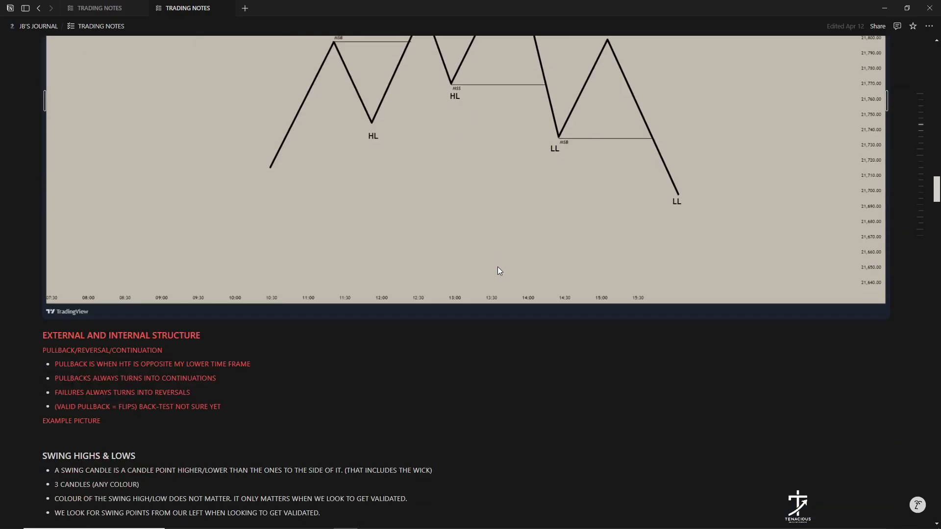
{"action": "scroll", "coordinate": [498, 269], "scroll_direction": "down", "scroll_amount": 20}
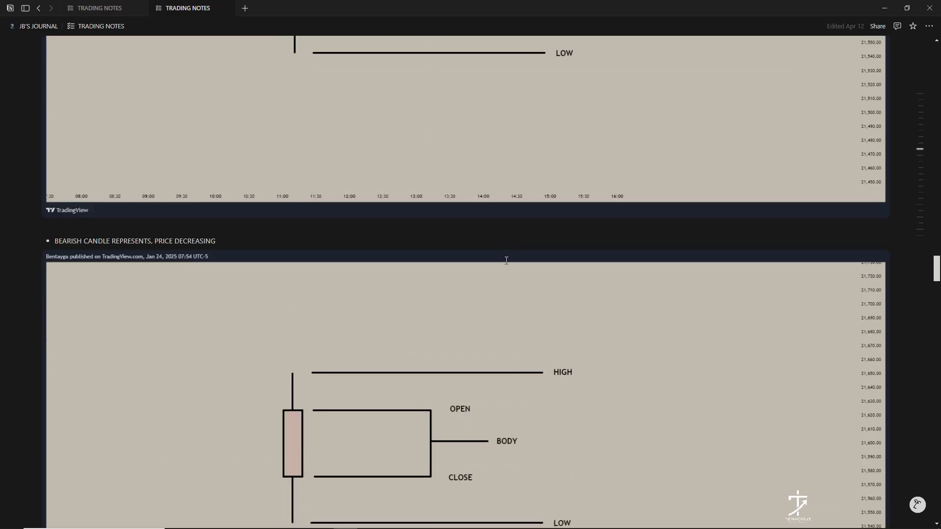
{"action": "scroll", "coordinate": [507, 260], "scroll_direction": "down", "scroll_amount": 20}
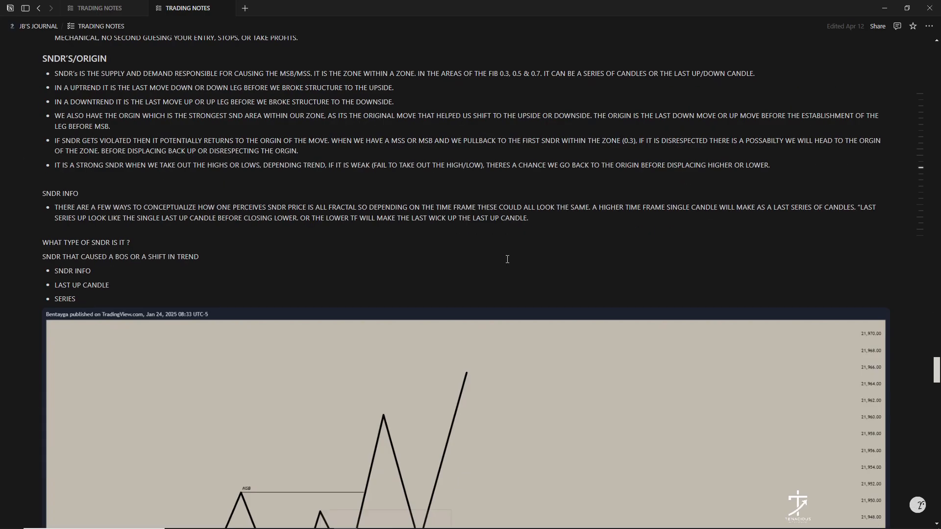
{"action": "scroll", "coordinate": [507, 260], "scroll_direction": "down", "scroll_amount": 15}
{"action": "scroll", "coordinate": [509, 269], "scroll_direction": "up", "scroll_amount": 8}
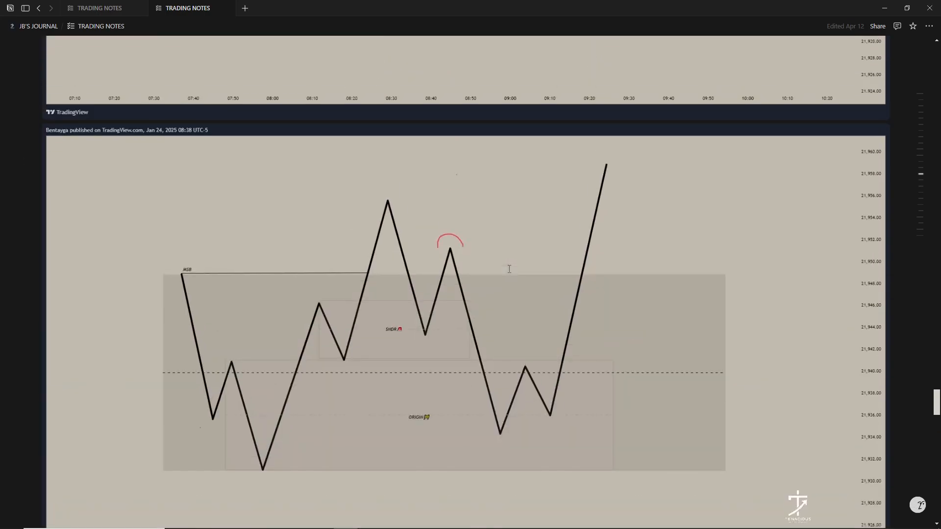
{"action": "scroll", "coordinate": [509, 269], "scroll_direction": "up", "scroll_amount": 15}
{"action": "scroll", "coordinate": [505, 287], "scroll_direction": "up", "scroll_amount": 20}
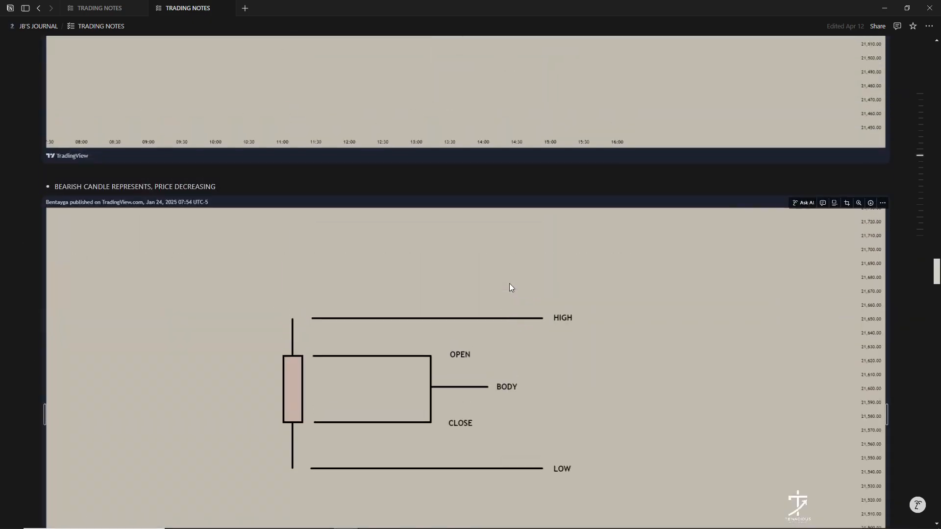
{"action": "scroll", "coordinate": [508, 285], "scroll_direction": "up", "scroll_amount": 20}
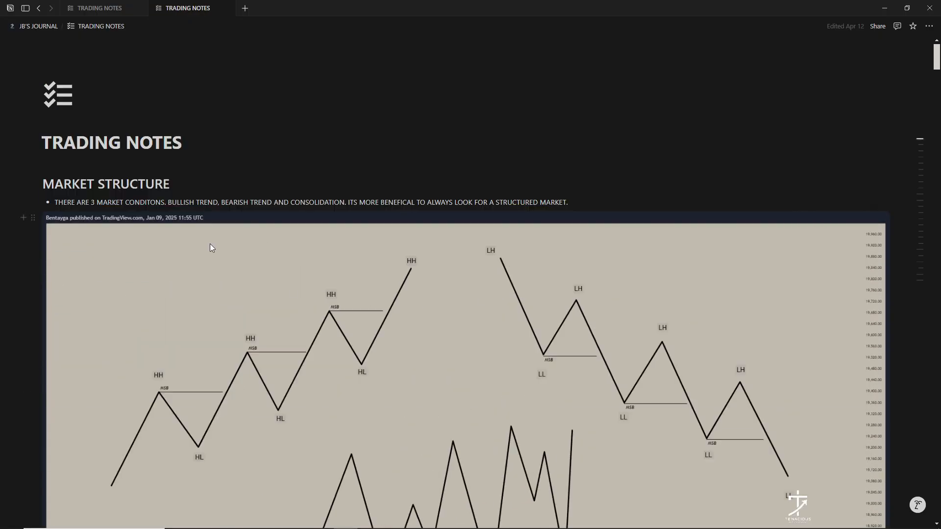
- Return to the TTG ULTIMATE JOURNAL home page and open MAIN TRADING JOURNAL from the Trading Gallery
{"action": "scroll", "coordinate": [260, 250], "scroll_direction": "down", "scroll_amount": 4}
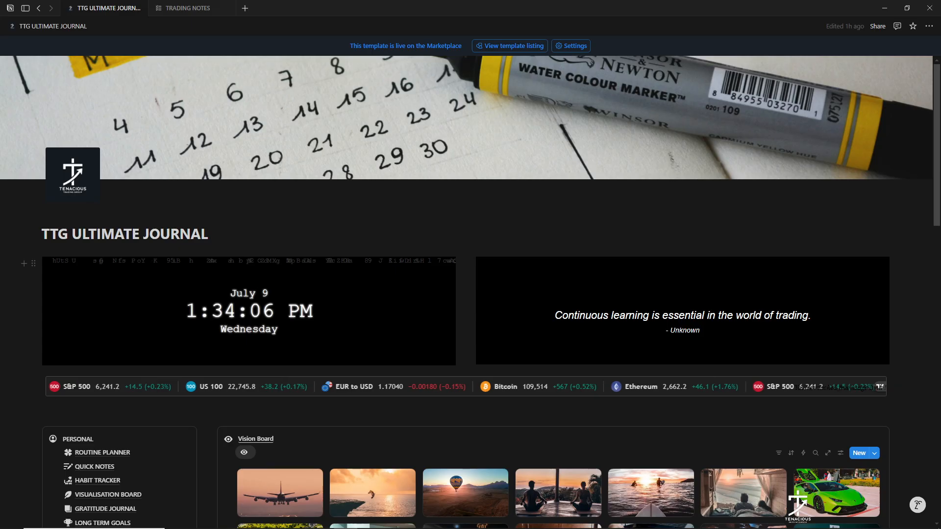
{"action": "scroll", "coordinate": [110, 374], "scroll_direction": "down", "scroll_amount": 6}
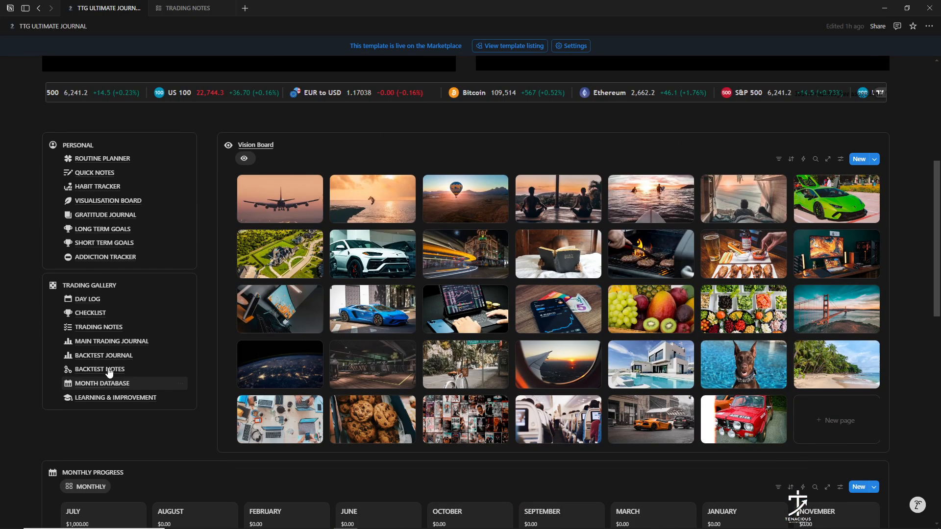
{"action": "left_click", "coordinate": [110, 341]}
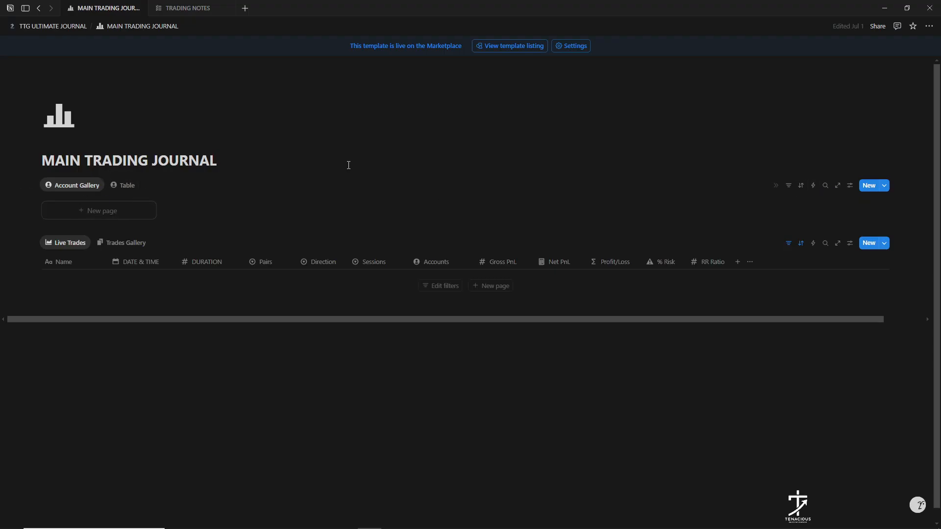
- Add a new account to the Account Gallery and name it APEX 50K
{"action": "left_click", "coordinate": [100, 213]}
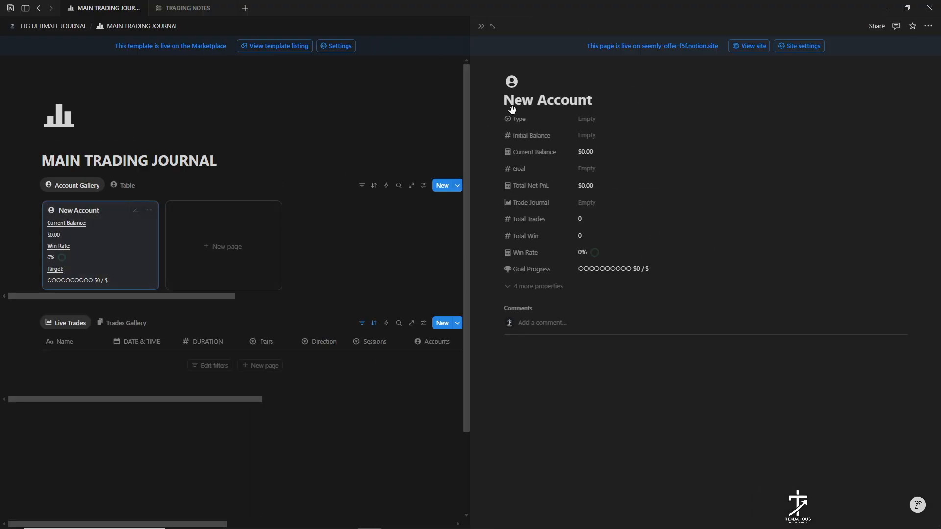
{"action": "key", "text": "BackSpace"}
{"action": "key", "text": "BackSpace"}
{"action": "key", "text": "BackSpace"}
{"action": "key", "text": "BackSpace"}
{"action": "key", "text": "BackSpace"}
{"action": "key", "text": "BackSpace"}
{"action": "key", "text": "BackSpace"}
{"action": "key", "text": "BackSpace"}
{"action": "key", "text": "BackSpace"}
{"action": "key", "text": "BackSpace"}
{"action": "key", "text": "BackSpace"}
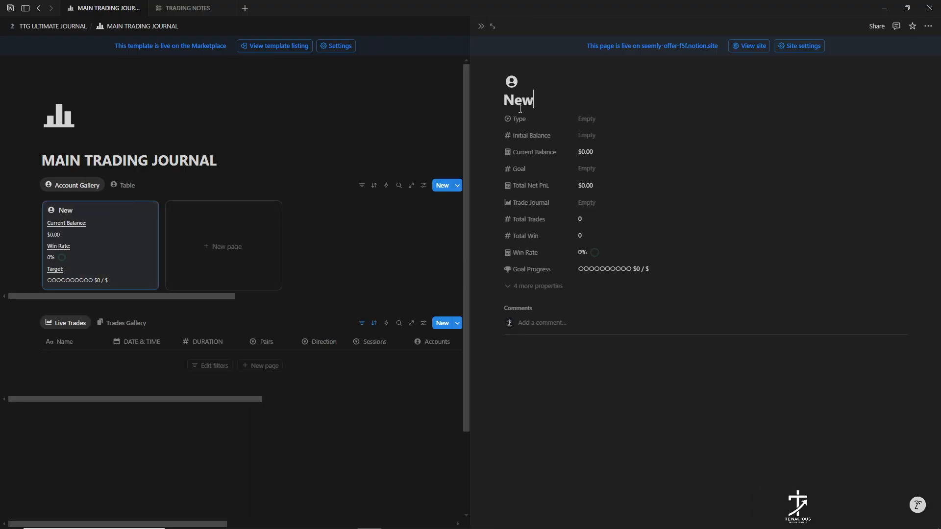
{"action": "type", "text": "a"}
{"action": "key", "text": "BackSpace"}
{"action": "type", "text": "APEX 50K"}
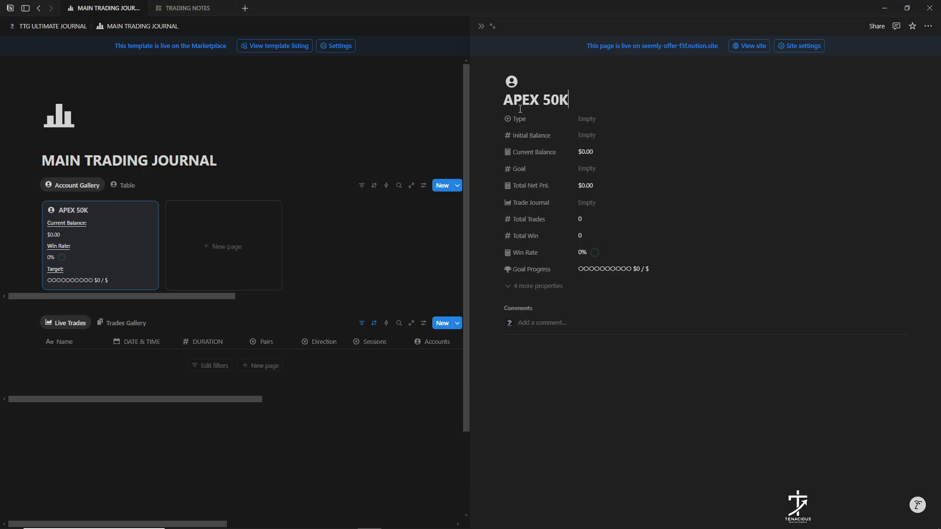
- Set the APEX 50K account's type to Funded, initial balance to 50000 and goal to 53000, and close its page
{"action": "left_click", "coordinate": [587, 119]}
{"action": "left_click", "coordinate": [593, 152]}
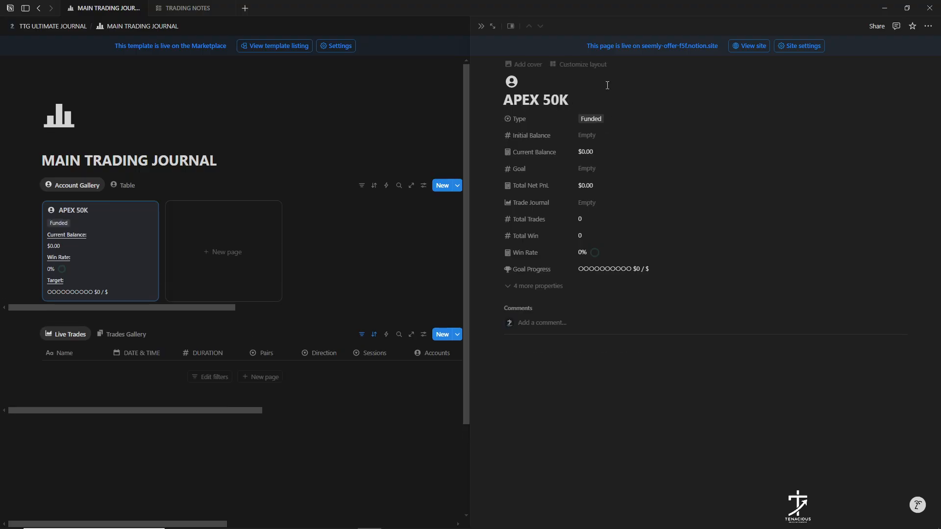
{"action": "left_click", "coordinate": [595, 140]}
{"action": "type", "text": "50000"}
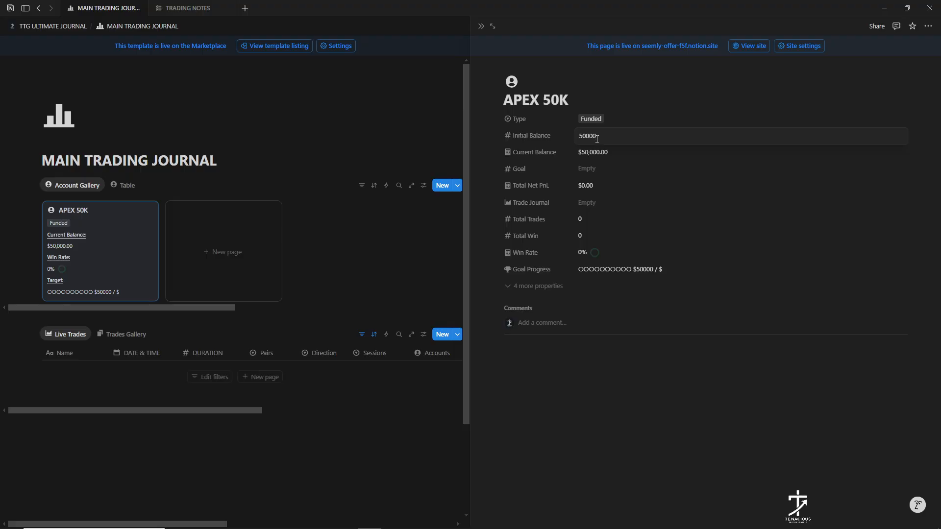
{"action": "key", "text": "Return"}
{"action": "left_click", "coordinate": [588, 169]}
{"action": "type", "text": "53000"}
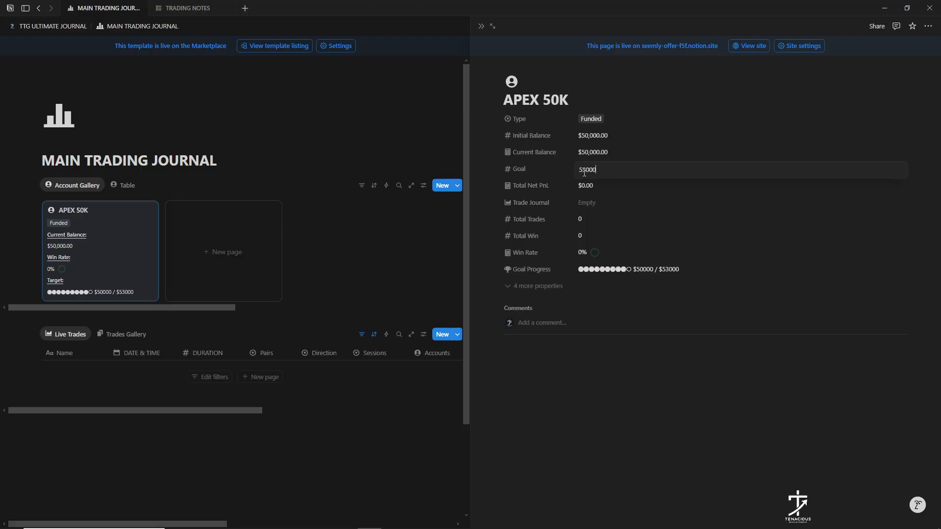
{"action": "key", "text": "Return"}
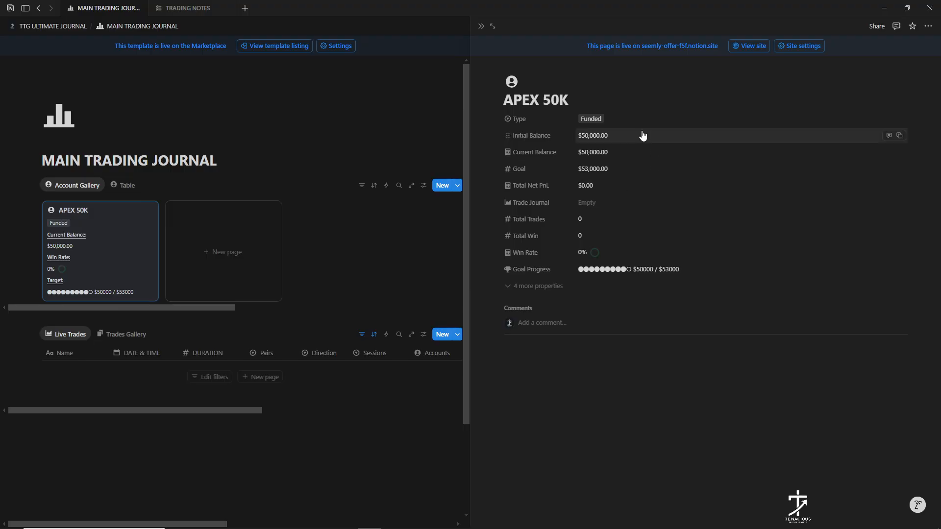
{"action": "left_click", "coordinate": [481, 27]}
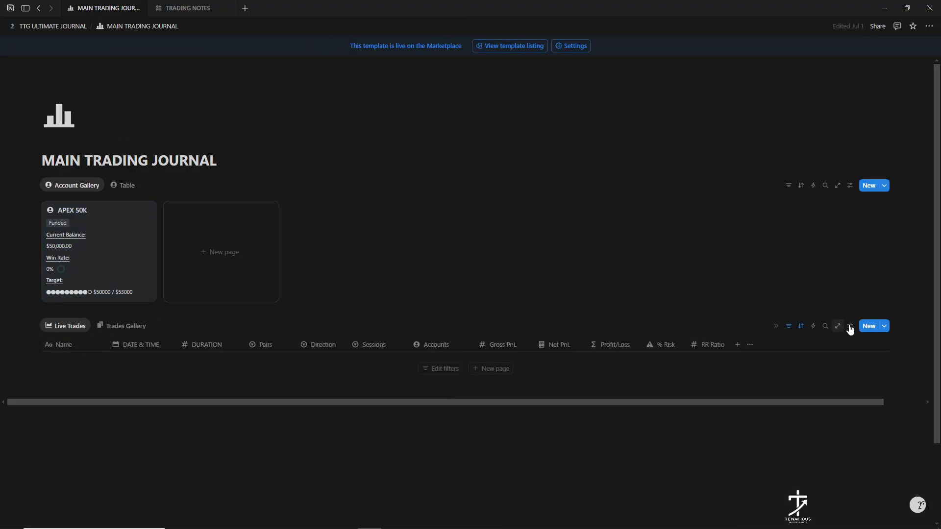
- Create a new trade in Live Trades and title it APEX 50K
{"action": "left_click", "coordinate": [869, 326]}
{"action": "left_click", "coordinate": [585, 101]}
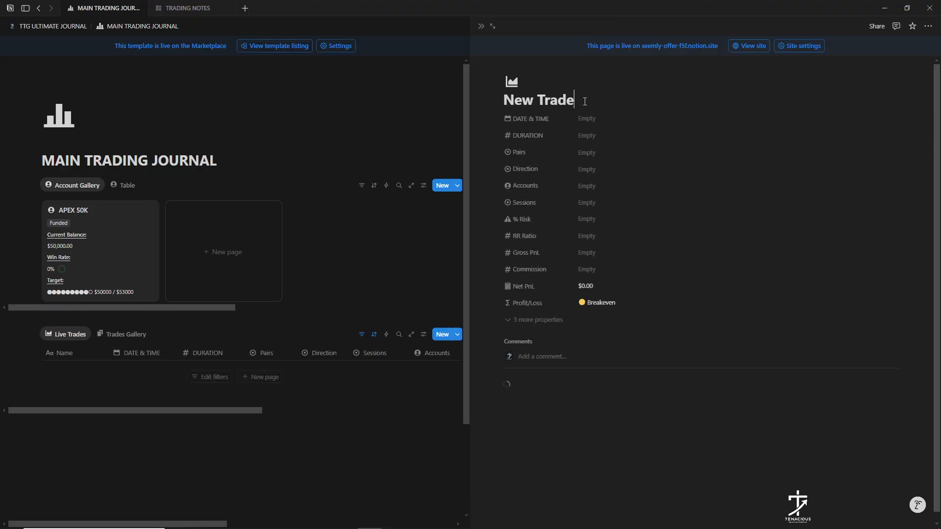
{"action": "left_click_drag", "start_coordinate": [585, 101], "coordinate": [505, 104]}
{"action": "key", "text": "BackSpace"}
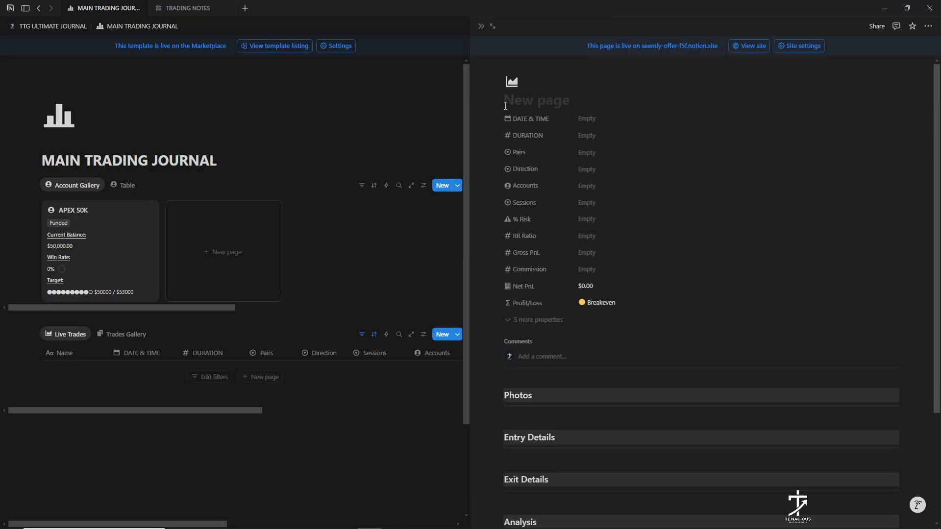
{"action": "type", "text": "APEX"}
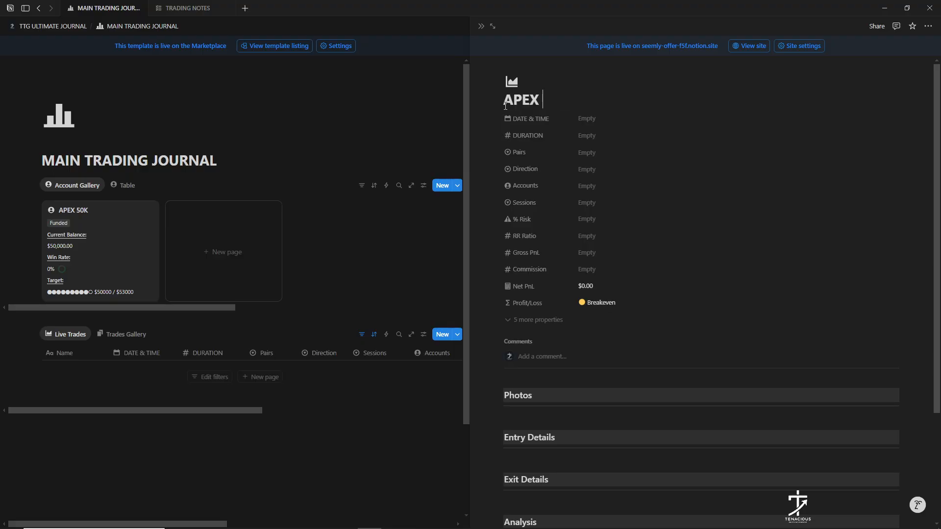
{"action": "type", "text": " 50K"}
- Set the trade's date to 07/09/2025, its duration to 10 and its pair to GC
{"action": "left_click", "coordinate": [593, 122]}
{"action": "left_click", "coordinate": [616, 195]}
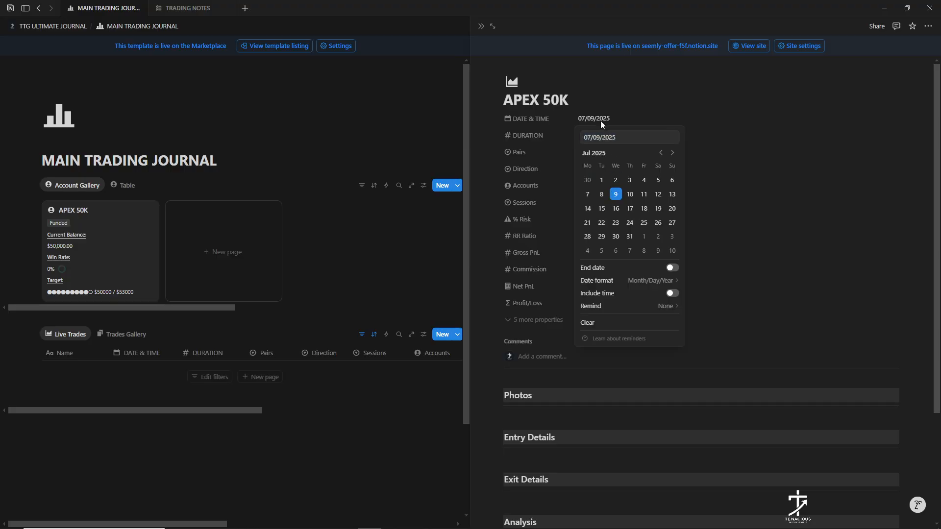
{"action": "left_click", "coordinate": [601, 132]}
{"action": "left_click", "coordinate": [598, 138]}
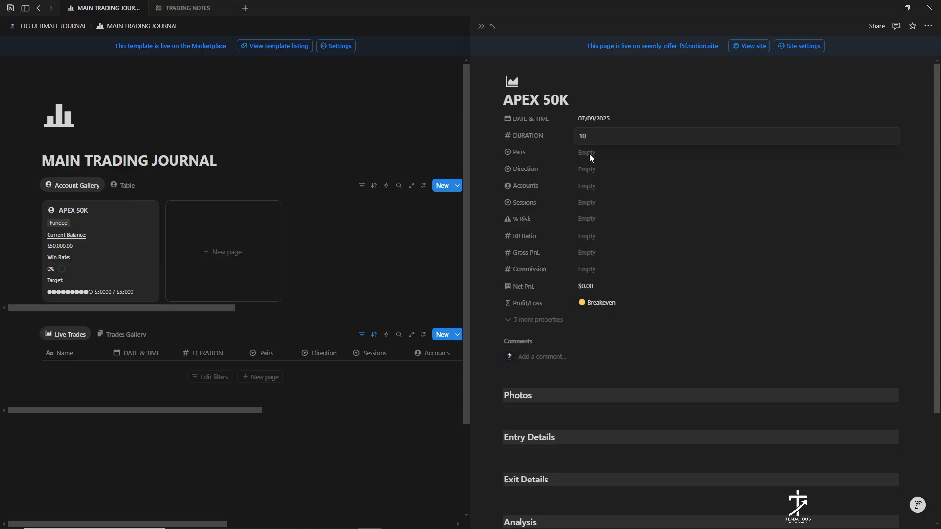
{"action": "left_click", "coordinate": [589, 156]}
{"action": "left_click", "coordinate": [599, 185]}
{"action": "left_click", "coordinate": [638, 124]}
{"action": "left_click", "coordinate": [660, 75]}
- Set the trade's direction to Short, link it to the APEX 50K account and choose the NY AM session
{"action": "left_click", "coordinate": [588, 169]}
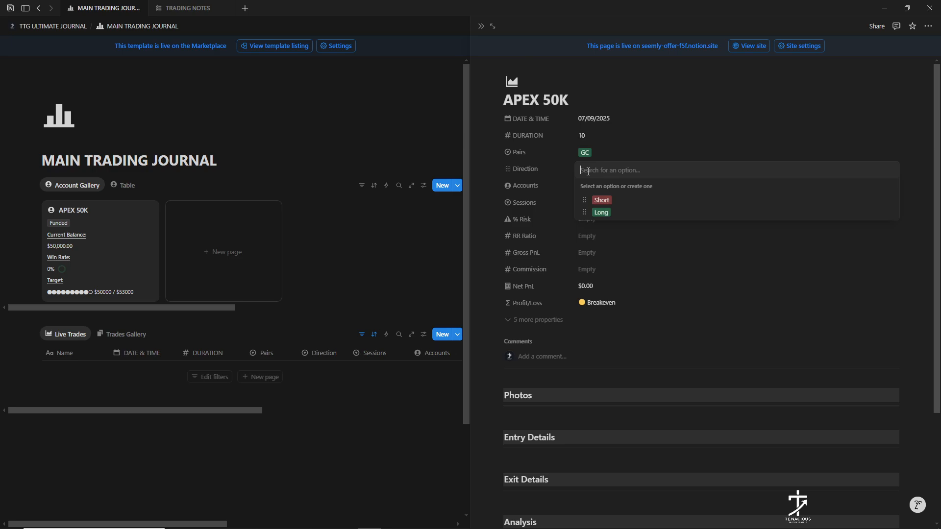
{"action": "left_click", "coordinate": [602, 201]}
{"action": "left_click", "coordinate": [590, 189]}
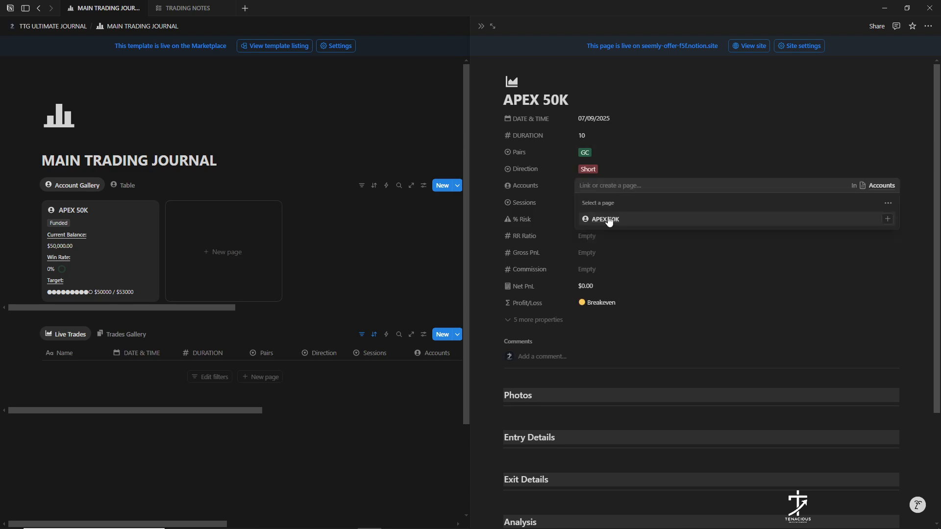
{"action": "left_click", "coordinate": [609, 222]}
{"action": "left_click", "coordinate": [622, 156]}
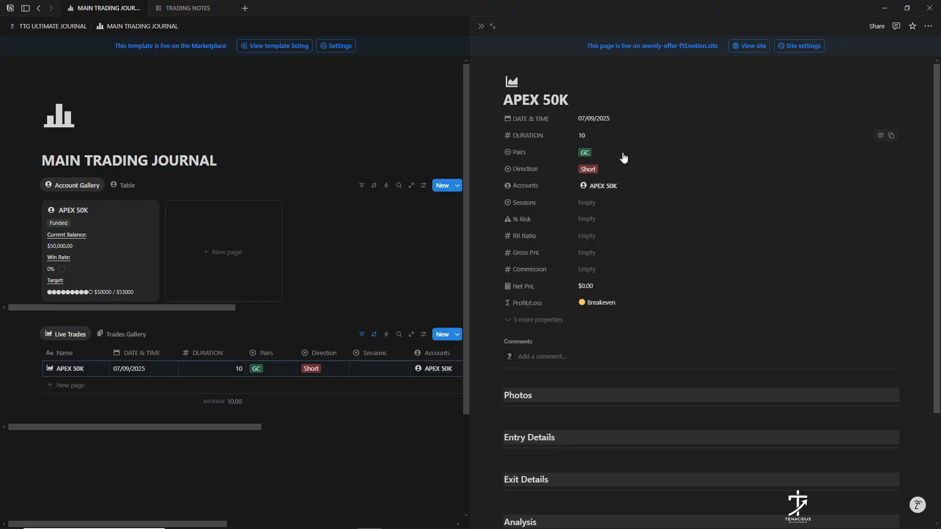
{"action": "left_click", "coordinate": [592, 203]}
{"action": "left_click", "coordinate": [608, 234]}
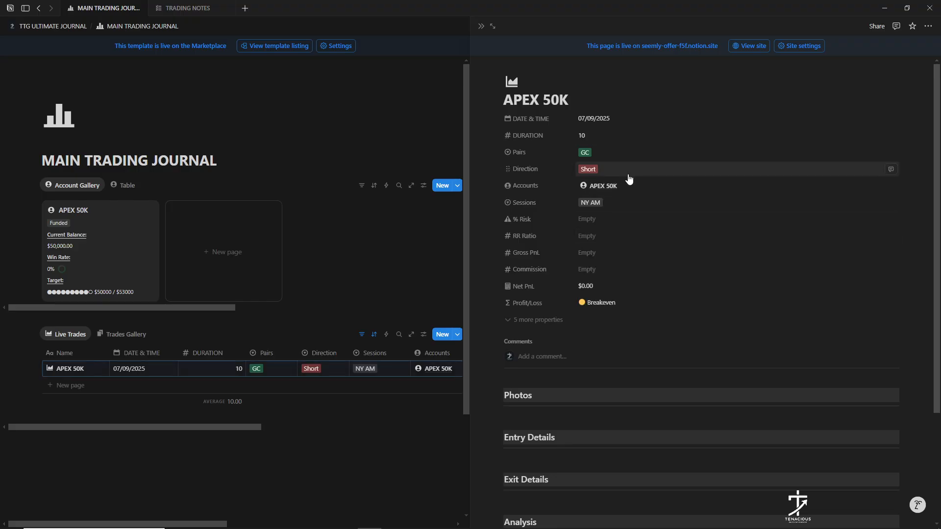
- Enter 1% risk, an RR ratio of 2 and a gross PnL of 1000 for the trade, and close its page
{"action": "left_click", "coordinate": [590, 221]}
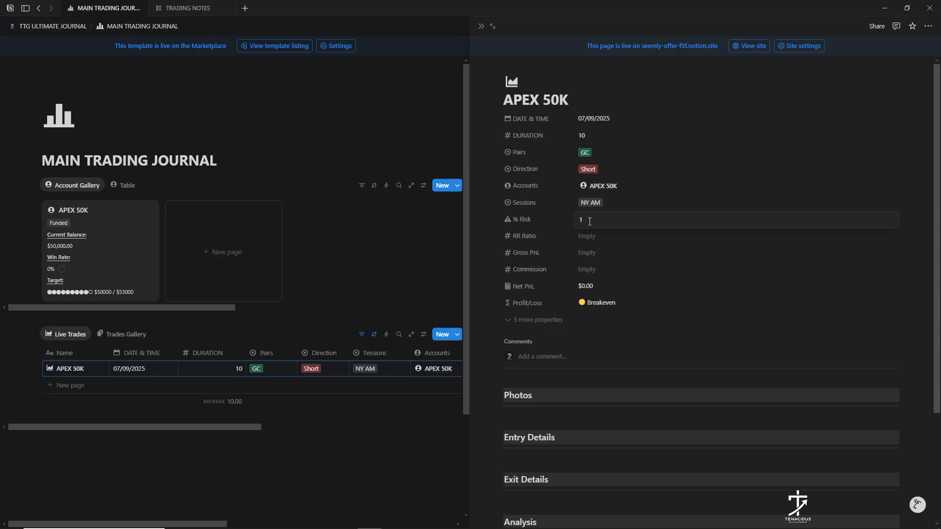
{"action": "left_click", "coordinate": [588, 238]}
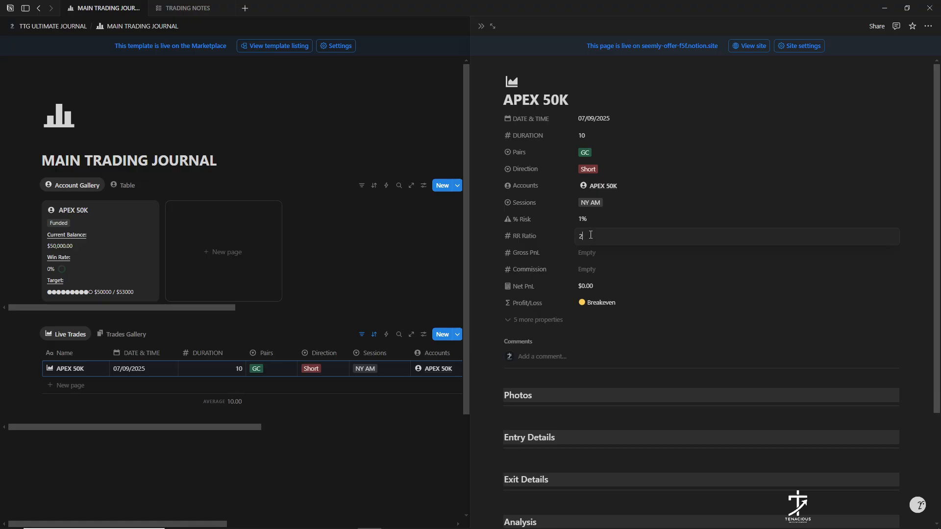
{"action": "left_click", "coordinate": [589, 258]}
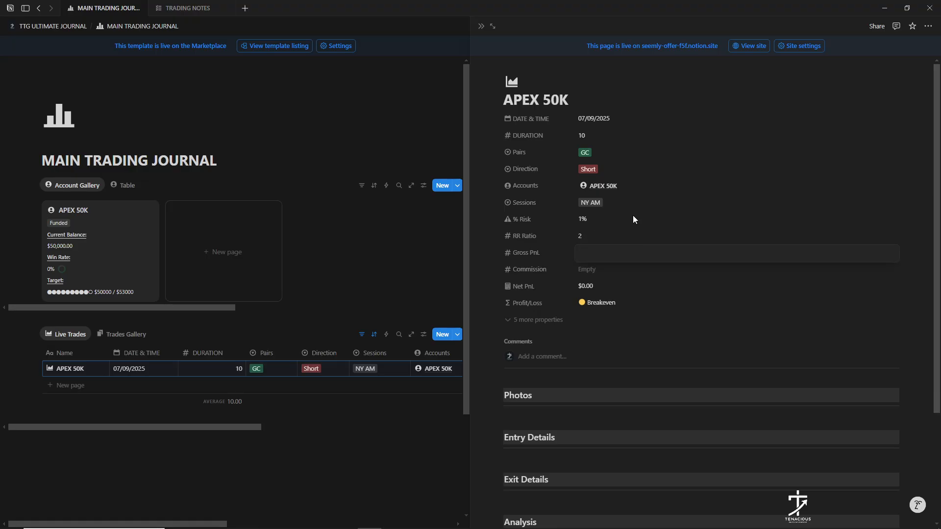
{"action": "type", "text": "1000"}
{"action": "key", "text": "Return"}
{"action": "scroll", "coordinate": [559, 379], "scroll_direction": "down", "scroll_amount": 3}
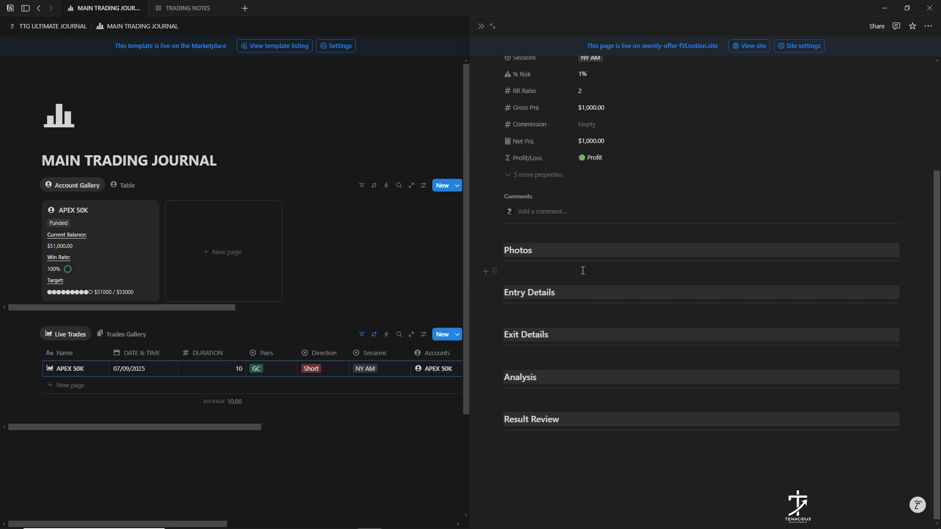
{"action": "left_click", "coordinate": [482, 27]}
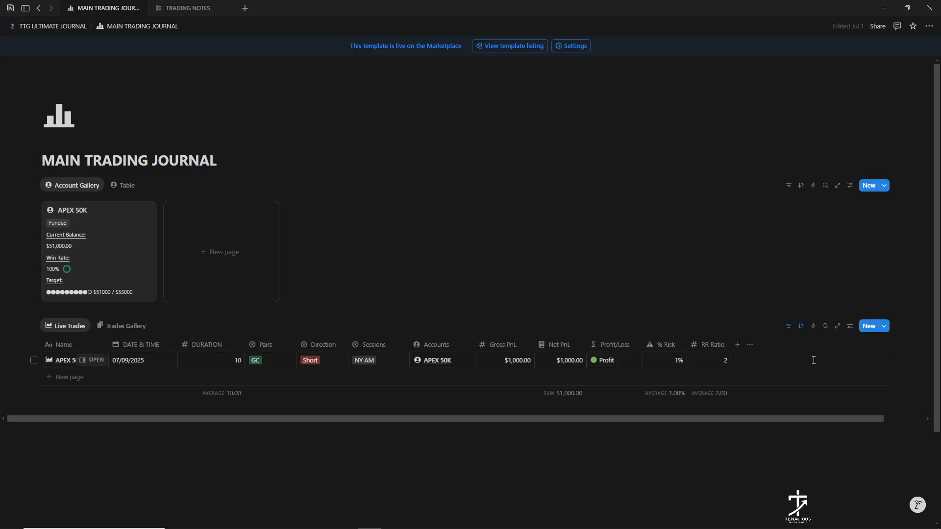
- Create another trade in Live Trades and replace its default title with APEX 50K
{"action": "left_click", "coordinate": [868, 327]}
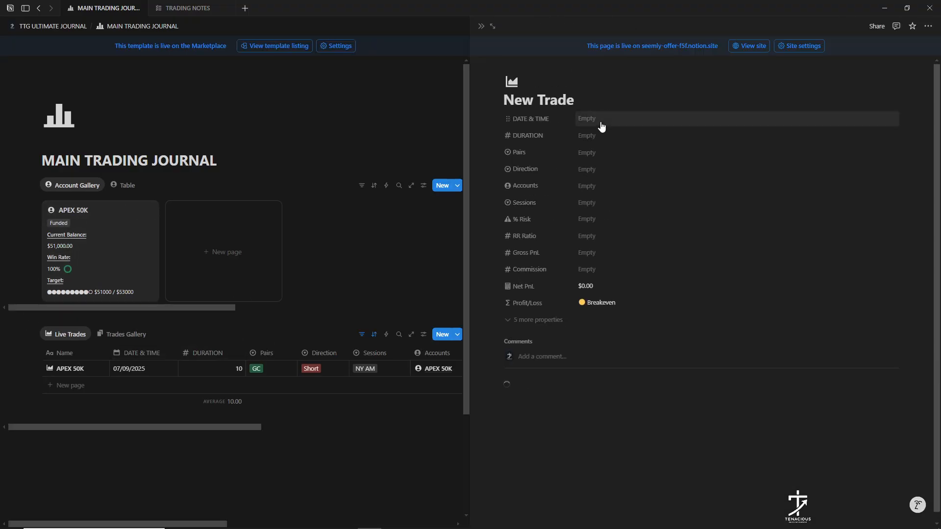
{"action": "key", "text": "BackSpace"}
{"action": "key", "text": "BackSpace"}
{"action": "key", "text": "BackSpace"}
{"action": "key", "text": "BackSpace"}
{"action": "key", "text": "BackSpace"}
{"action": "key", "text": "BackSpace"}
{"action": "key", "text": "BackSpace"}
{"action": "key", "text": "BackSpace"}
{"action": "key", "text": "BackSpace"}
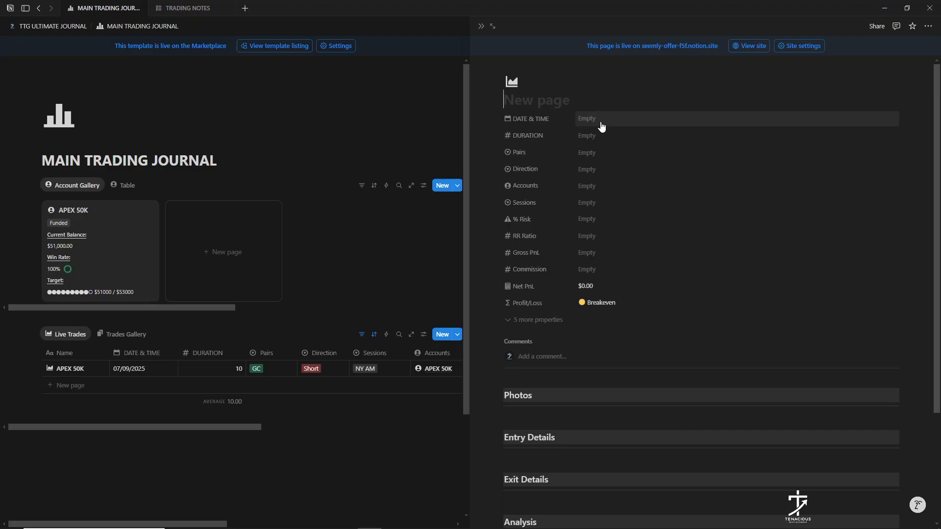
{"action": "type", "text": "APEX "}
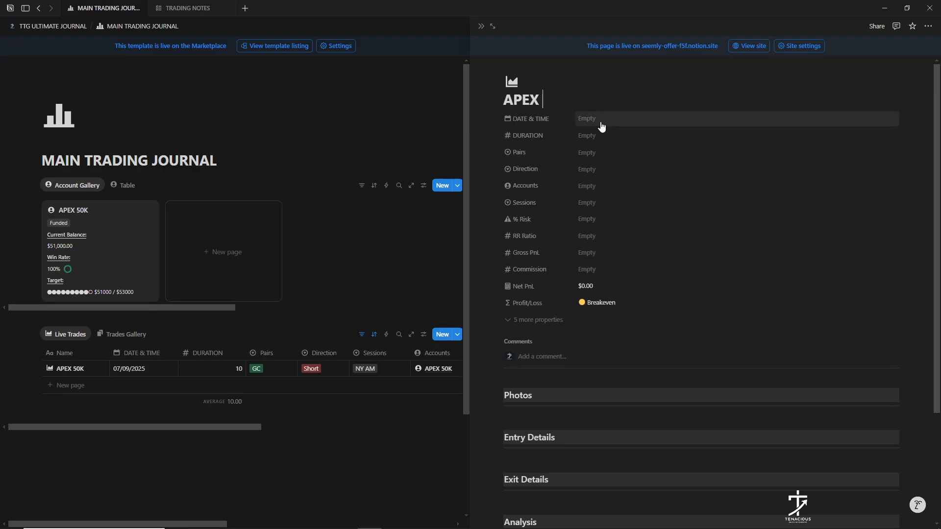
{"action": "type", "text": "50K"}
- Set the new trade's date to 07/08/2025, its duration to 7 and its pair to NQ
{"action": "left_click", "coordinate": [598, 120]}
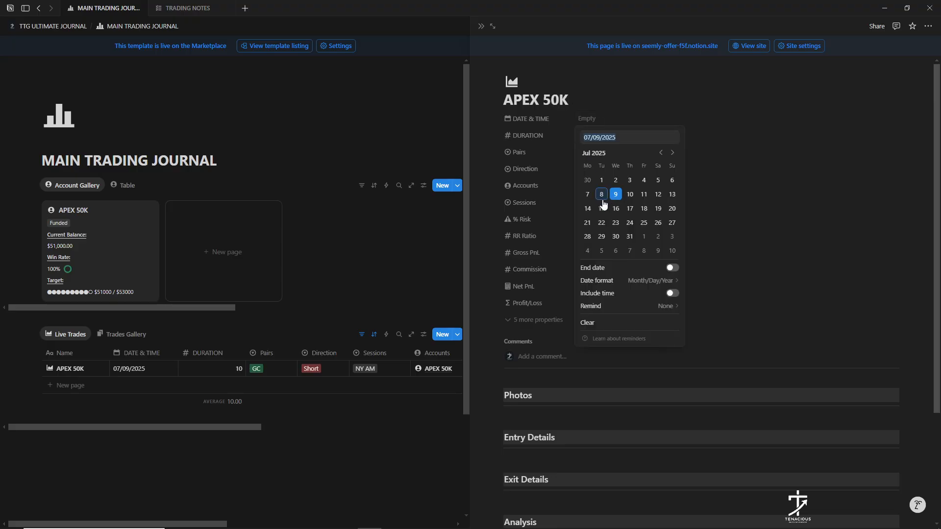
{"action": "left_click", "coordinate": [602, 195]}
{"action": "left_click", "coordinate": [597, 143]}
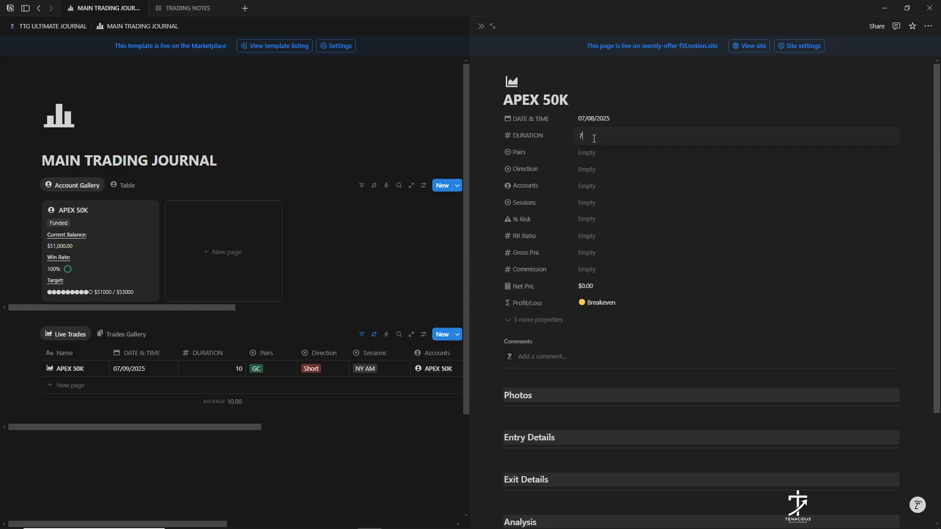
{"action": "left_click", "coordinate": [602, 157]}
{"action": "left_click", "coordinate": [602, 157]}
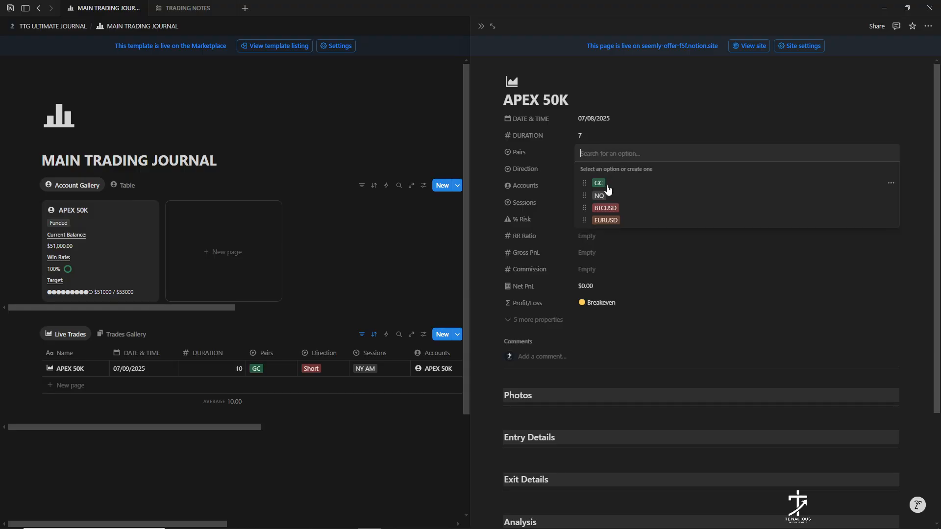
{"action": "left_click", "coordinate": [602, 197]}
{"action": "left_click", "coordinate": [613, 123]}
- Set the trade's direction to Long, link it to the APEX 50K account and choose the NY AM session
{"action": "left_click", "coordinate": [595, 169]}
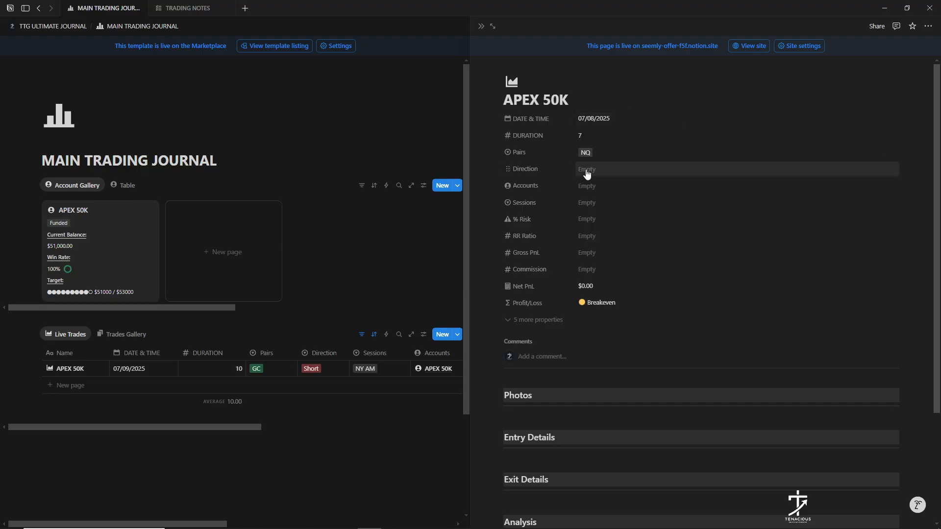
{"action": "left_click", "coordinate": [602, 211]}
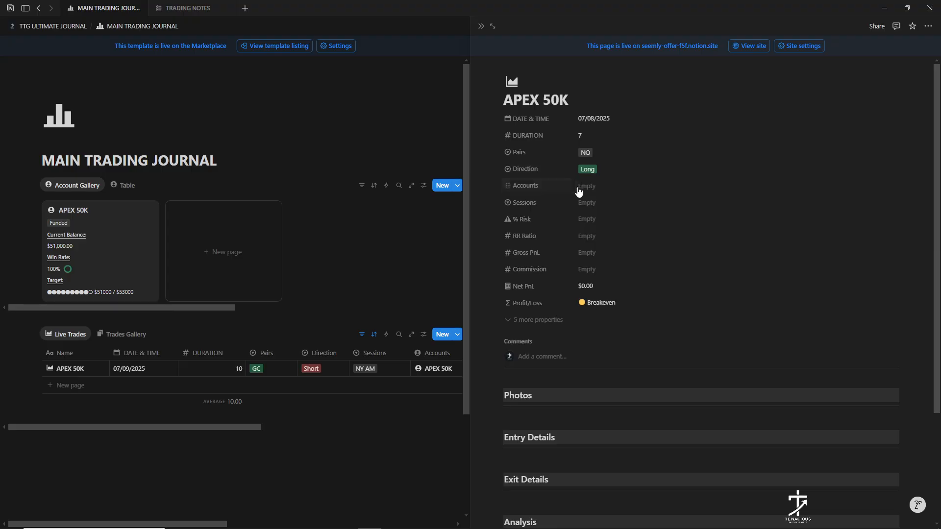
{"action": "left_click", "coordinate": [588, 190]}
{"action": "left_click", "coordinate": [603, 218]}
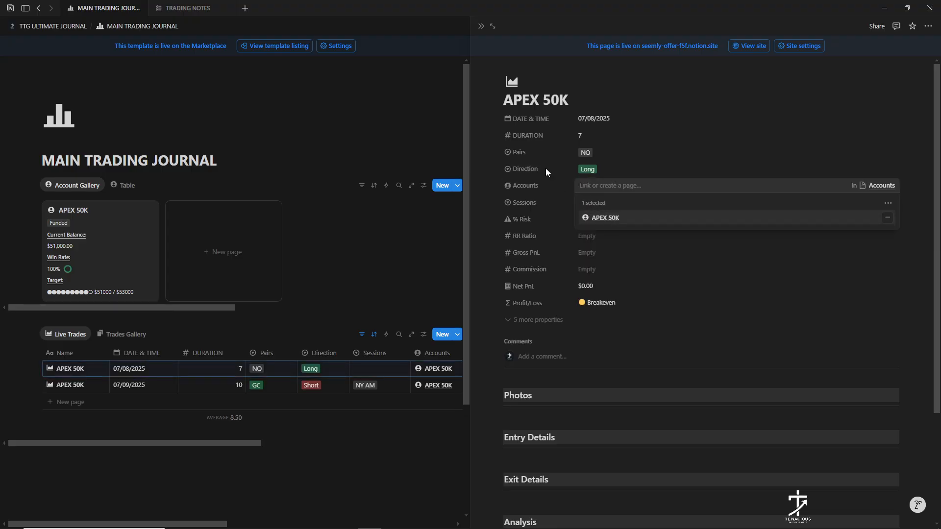
{"action": "left_click", "coordinate": [546, 169]}
{"action": "left_click", "coordinate": [594, 203]}
{"action": "left_click", "coordinate": [604, 234]}
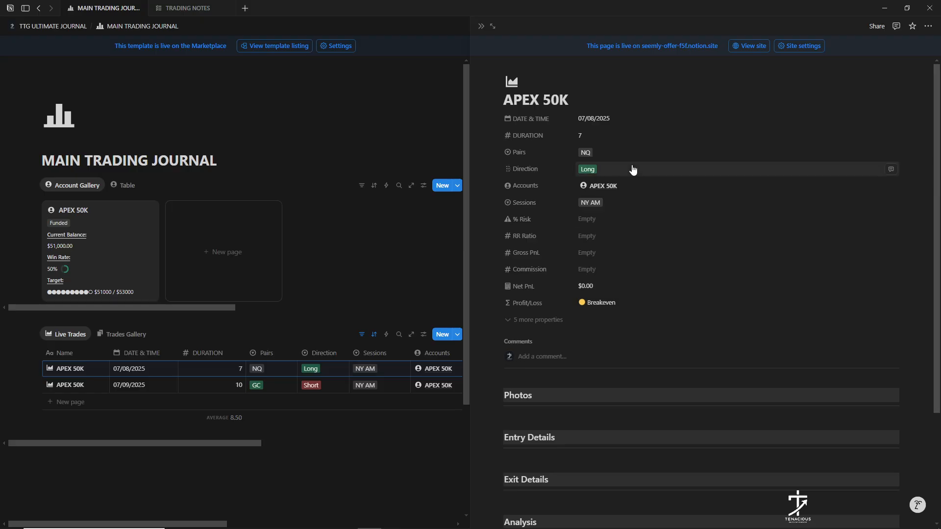
- Enter 1% risk and an RR ratio of 0 for the NQ trade
{"action": "left_click", "coordinate": [596, 219]}
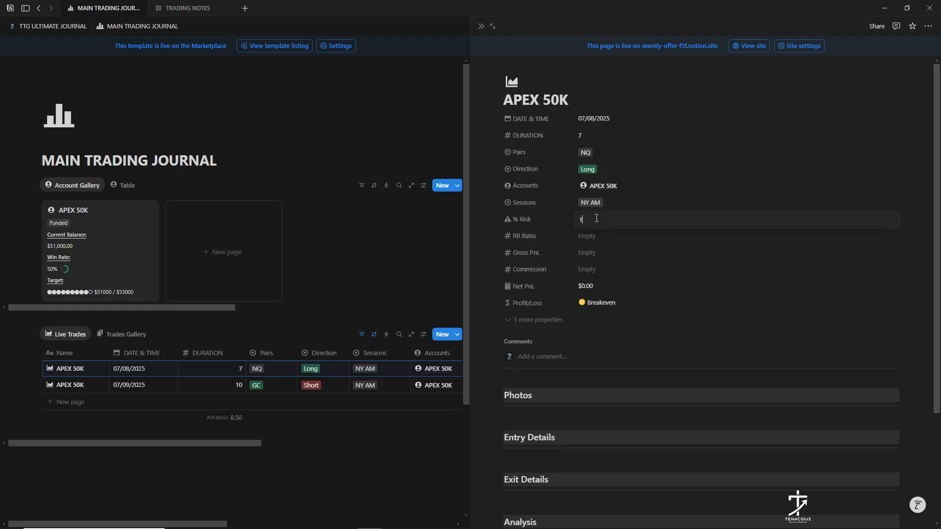
{"action": "type", "text": "1"}
{"action": "left_click", "coordinate": [593, 236]}
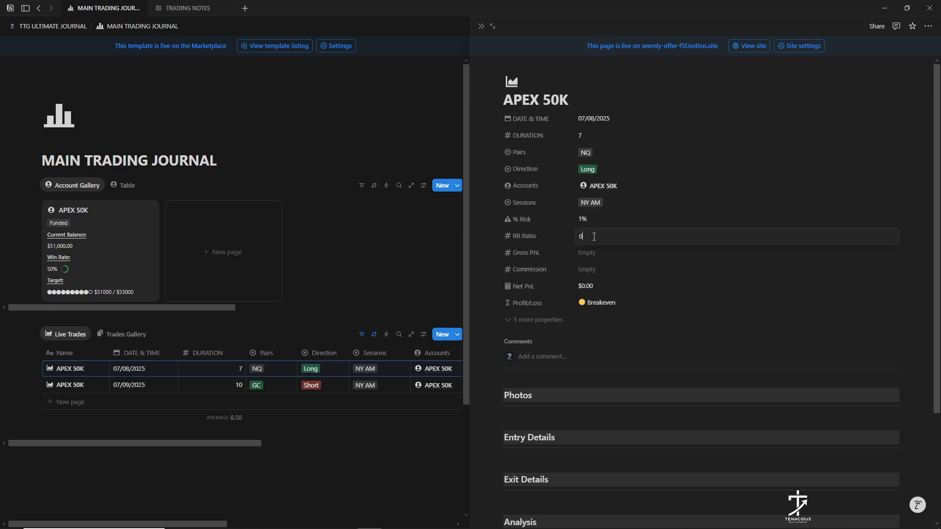
{"action": "type", "text": "0"}
- Enter a gross PnL of -500 and a commission of 50 for the NQ trade, and close its page
{"action": "left_click", "coordinate": [582, 255]}
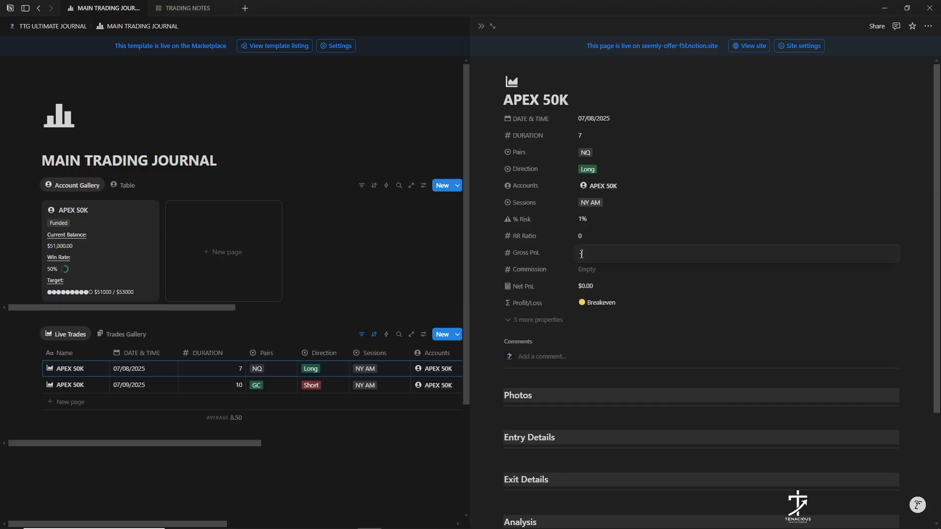
{"action": "type", "text": "-500"}
{"action": "left_click", "coordinate": [588, 270]}
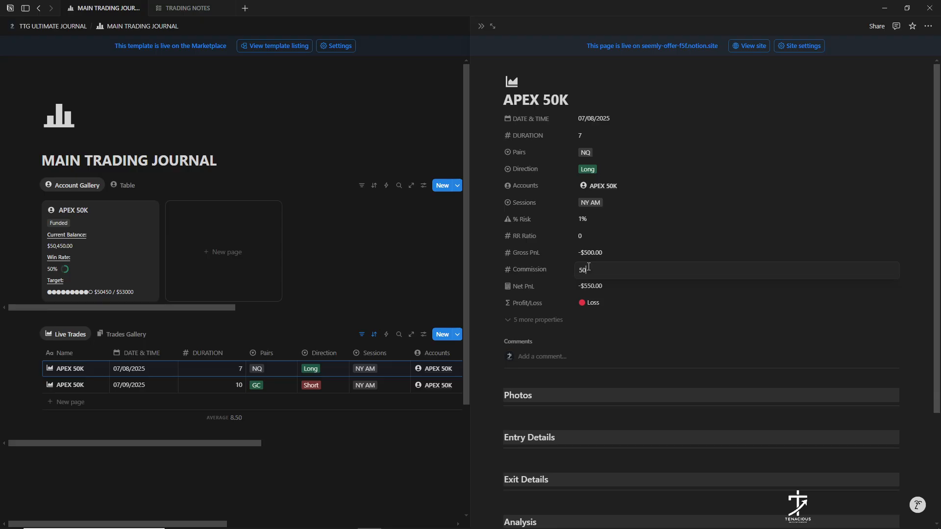
{"action": "key", "text": "Return"}
{"action": "scroll", "coordinate": [587, 344], "scroll_direction": "down", "scroll_amount": 3}
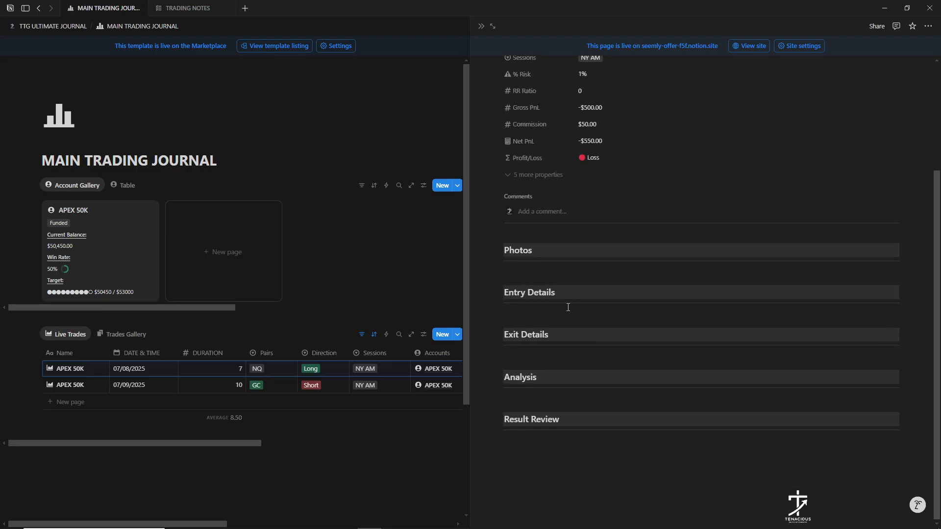
{"action": "left_click", "coordinate": [482, 26]}
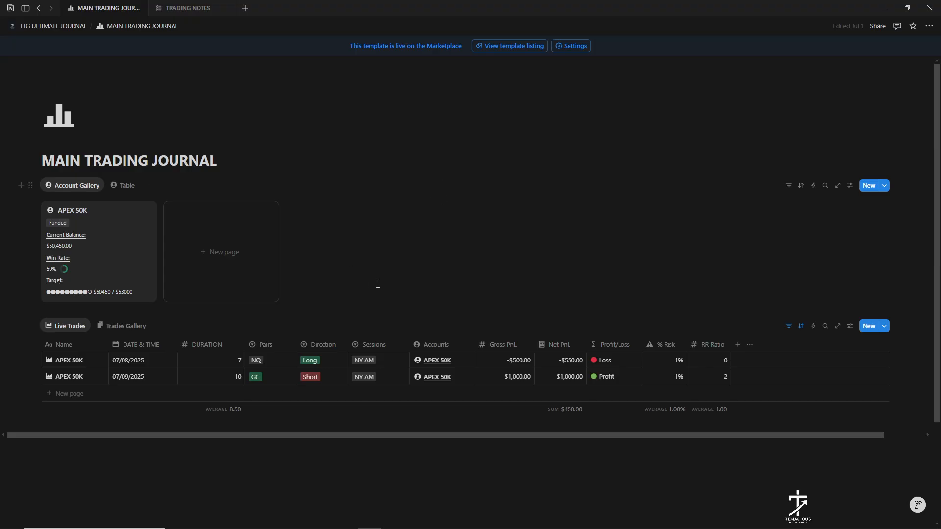
- Add a blank account to the Account Gallery, view its Type options without choosing one, and close its page
{"action": "left_click", "coordinate": [234, 247]}
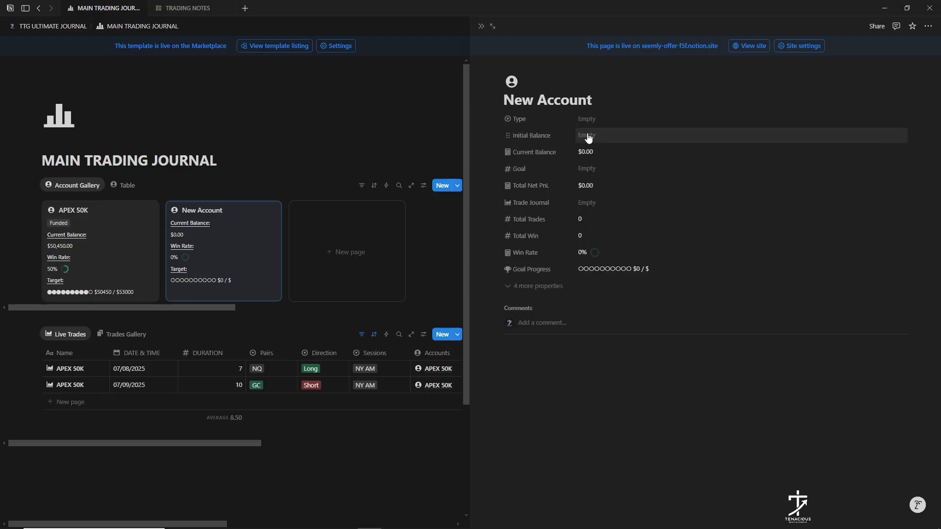
{"action": "left_click", "coordinate": [590, 122]}
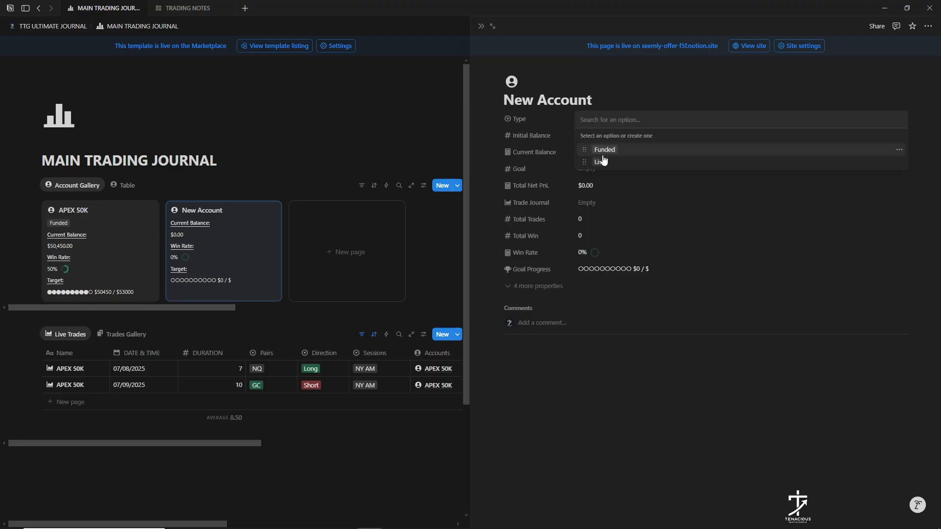
{"action": "left_click", "coordinate": [298, 97]}
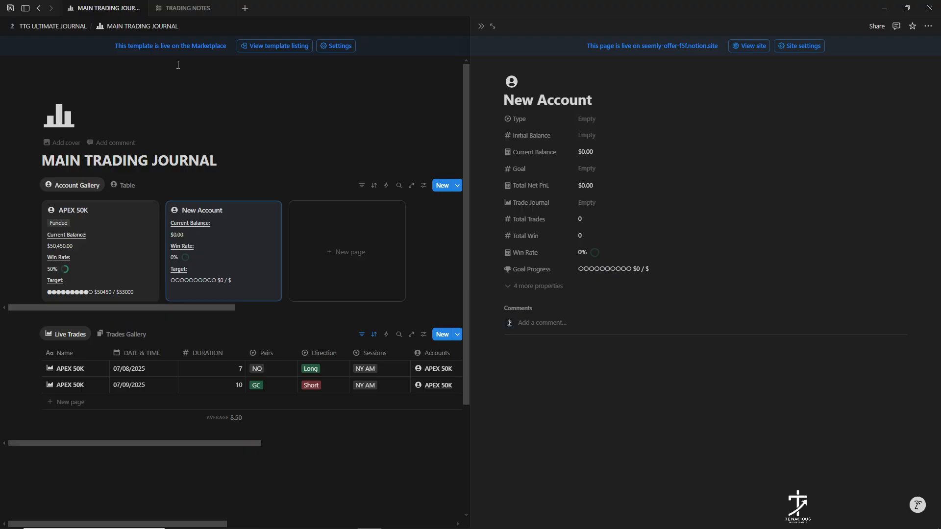
{"action": "left_click", "coordinate": [481, 26]}
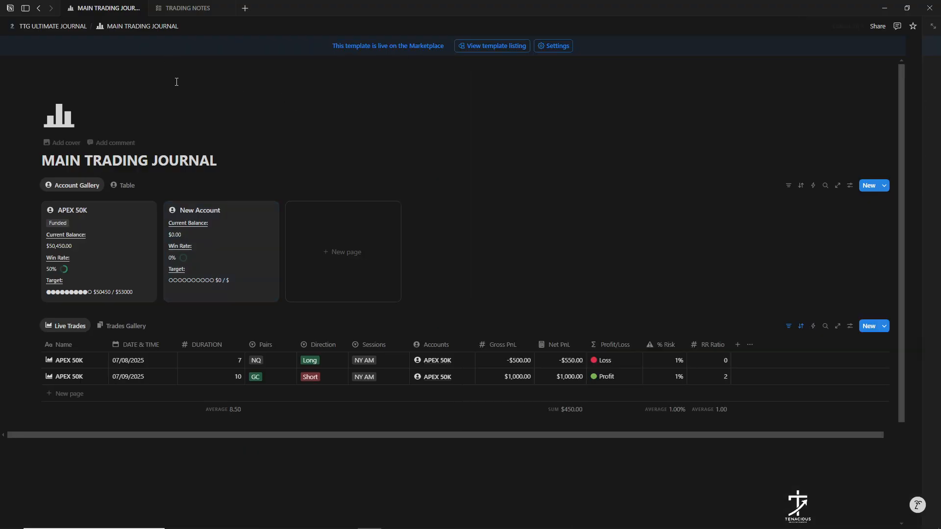
- View the Backtest Journal page and the Backtest Notes page from the Trading Gallery on the TTG Ultimate Journal page
{"action": "left_click", "coordinate": [62, 28]}
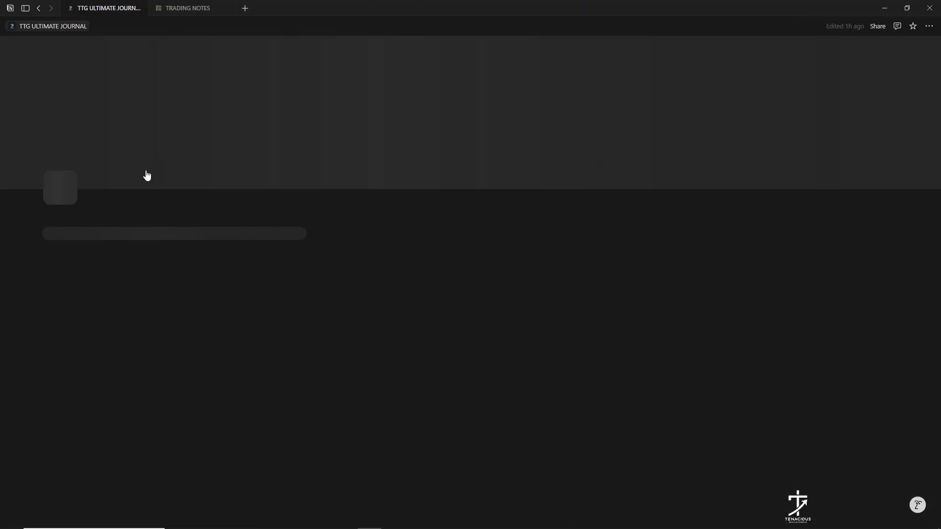
{"action": "scroll", "coordinate": [225, 267], "scroll_direction": "down", "scroll_amount": 5}
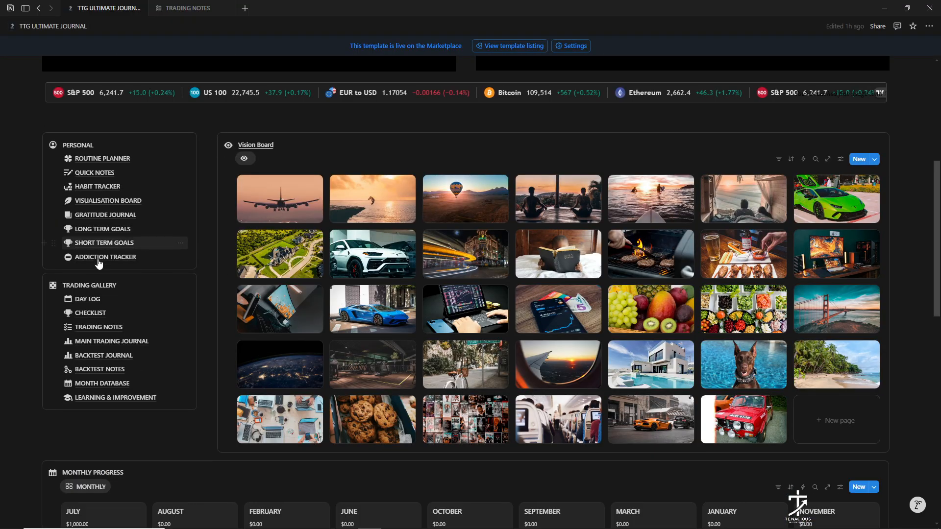
{"action": "scroll", "coordinate": [105, 268], "scroll_direction": "down", "scroll_amount": 2}
{"action": "left_click", "coordinate": [113, 258]}
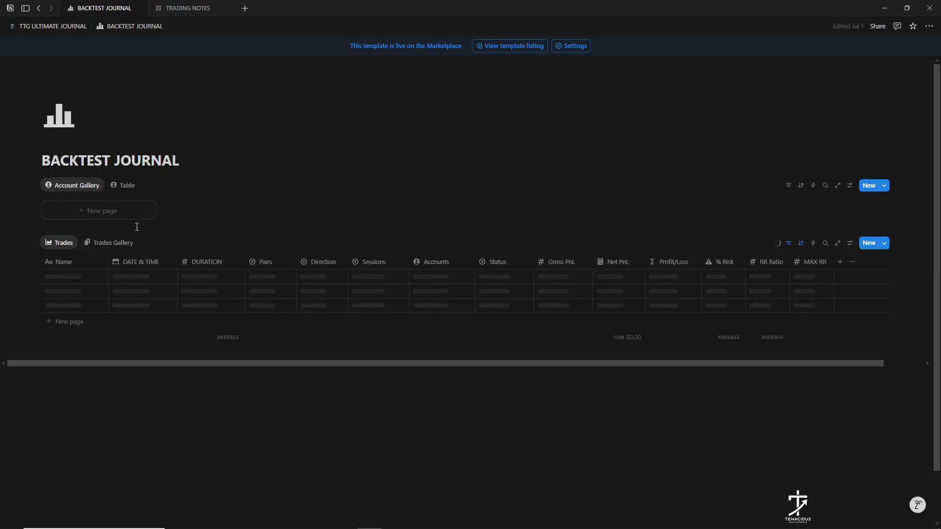
{"action": "left_click", "coordinate": [71, 34]}
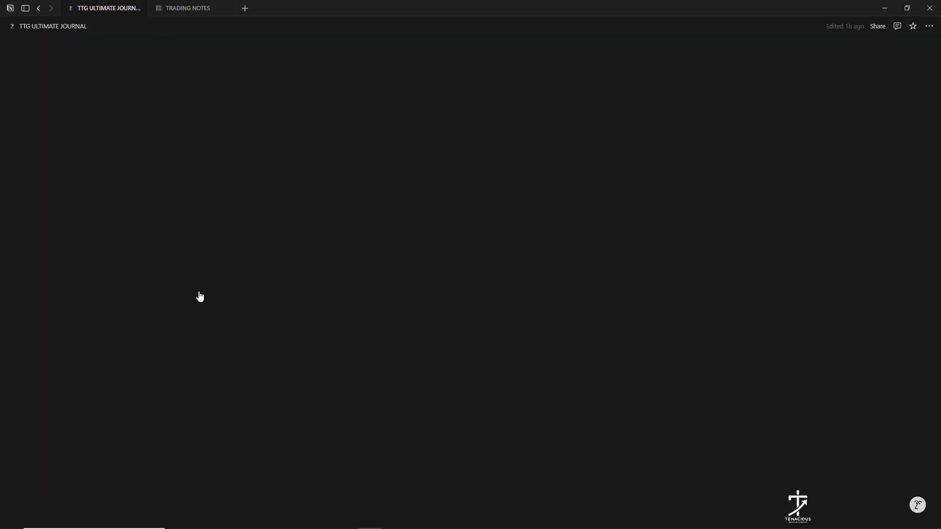
{"action": "scroll", "coordinate": [199, 307], "scroll_direction": "down", "scroll_amount": 2}
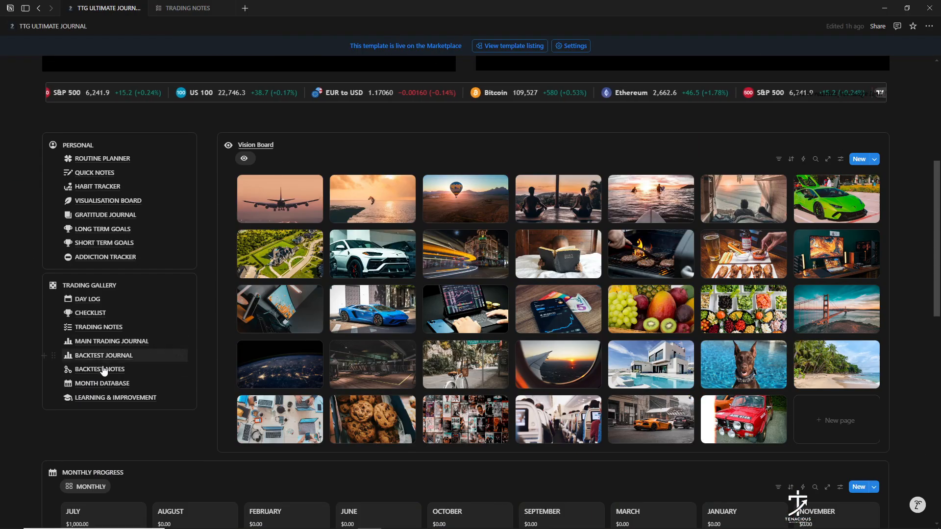
{"action": "left_click", "coordinate": [101, 370]}
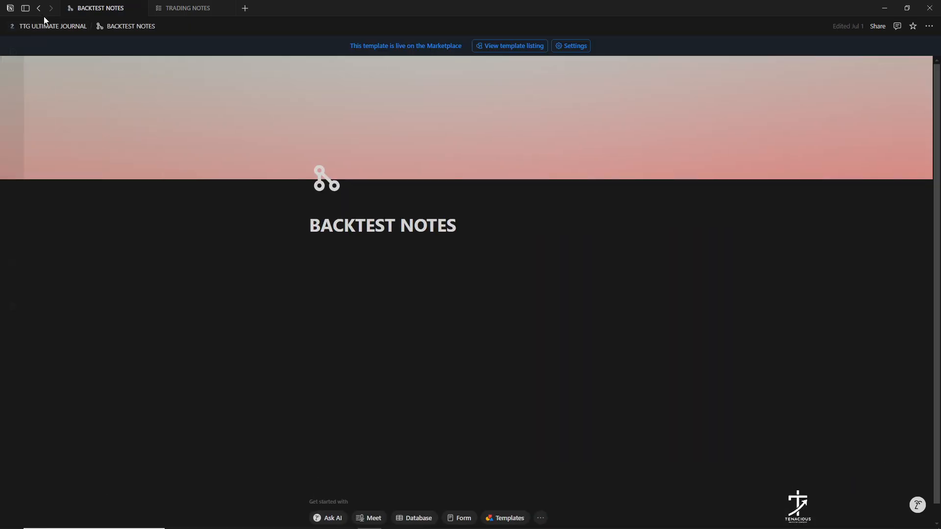
- Return to the TTG Ultimate Journal page and open Month Database to view the profit per month
{"action": "left_click", "coordinate": [46, 26]}
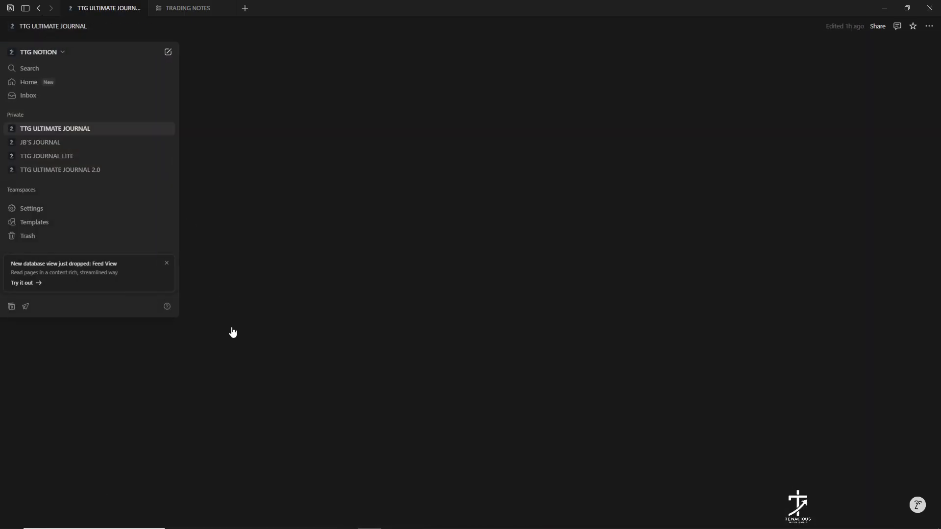
{"action": "scroll", "coordinate": [231, 333], "scroll_direction": "down", "scroll_amount": 4}
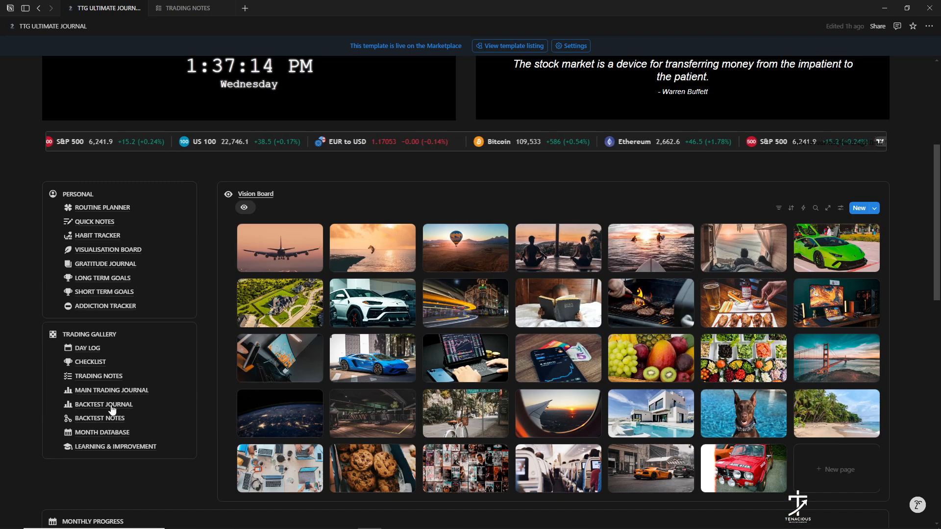
{"action": "left_click", "coordinate": [102, 433]}
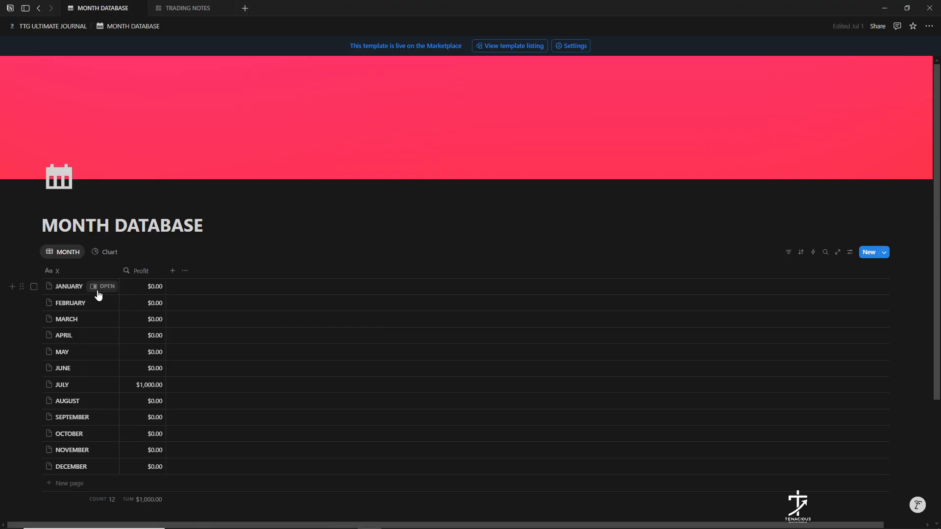
- View the Learning & Improvement page from the Trading Gallery and return to the Vision Board on the TTG Ultimate Journal page
{"action": "left_click", "coordinate": [68, 27]}
{"action": "scroll", "coordinate": [759, 319], "scroll_direction": "down", "scroll_amount": 10}
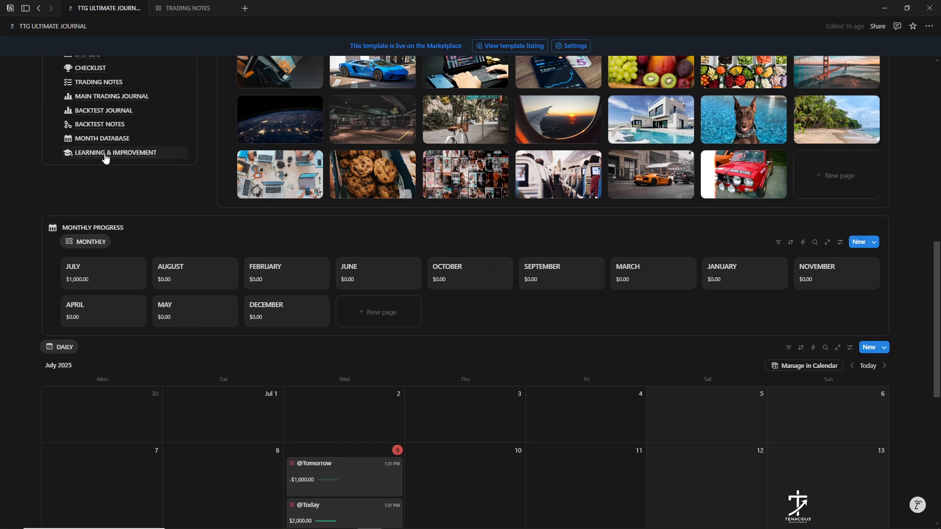
{"action": "mouse_move", "coordinate": [101, 141]}
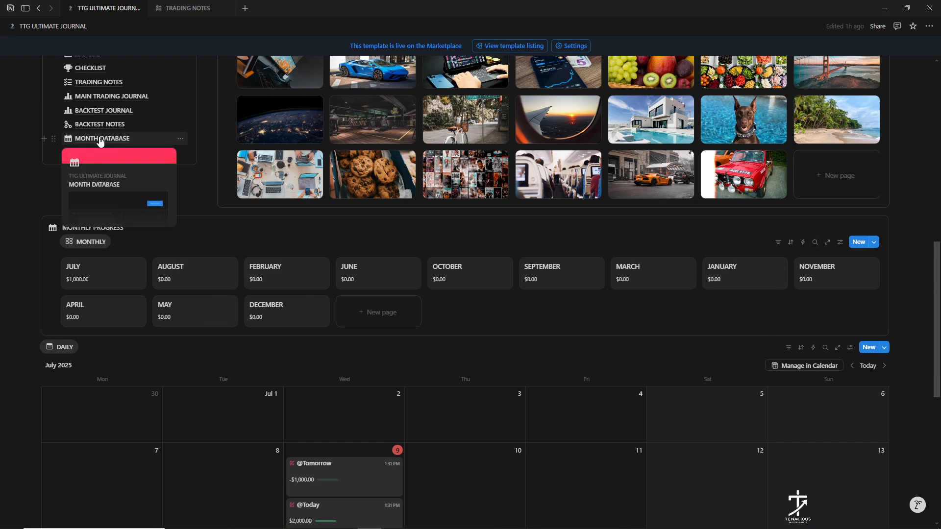
{"action": "left_click", "coordinate": [128, 154]}
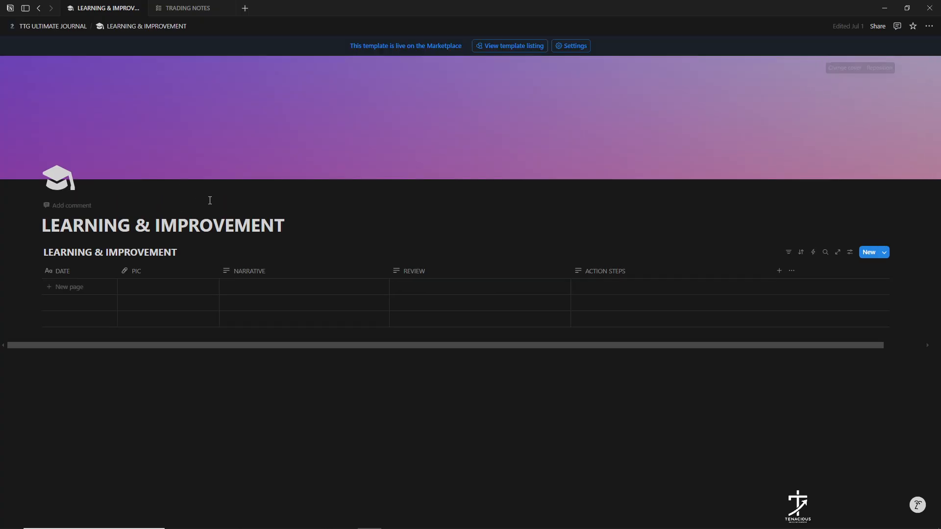
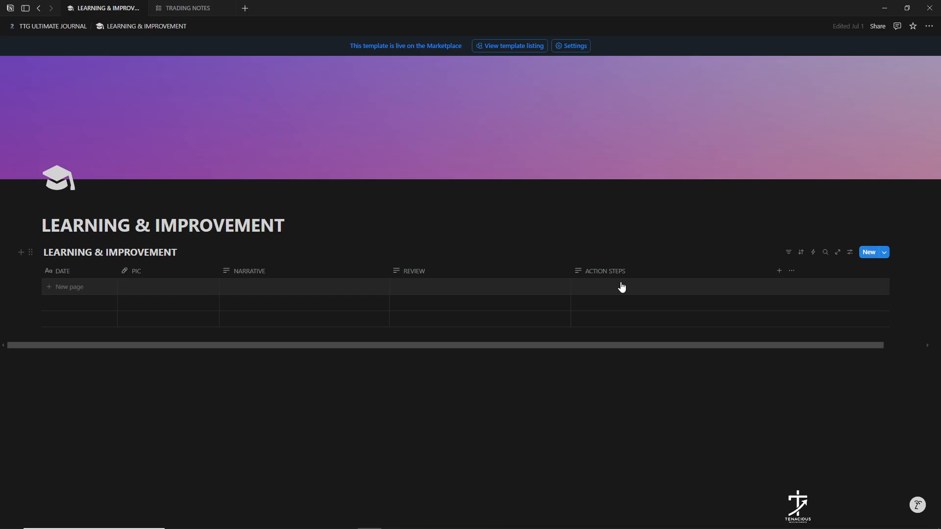
{"action": "left_click", "coordinate": [53, 29]}
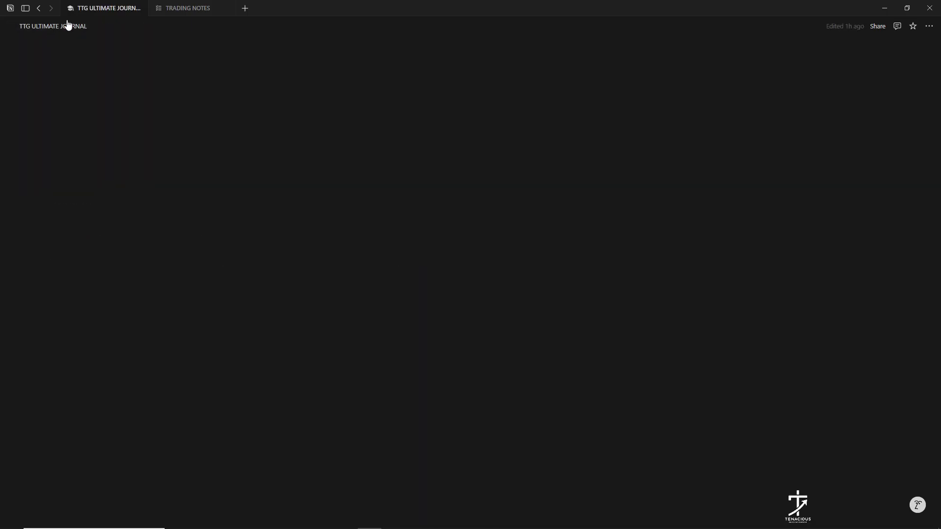
{"action": "scroll", "coordinate": [655, 251], "scroll_direction": "down", "scroll_amount": 5}
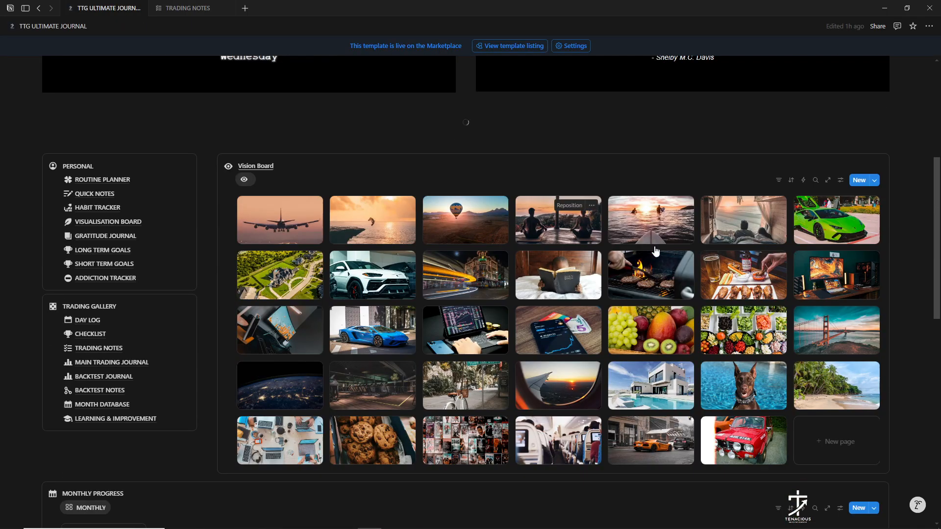
- Open the orange sports car card on the Vision Board and view the gallery and upload options for changing its cover
{"action": "scroll", "coordinate": [675, 251], "scroll_direction": "up", "scroll_amount": 5}
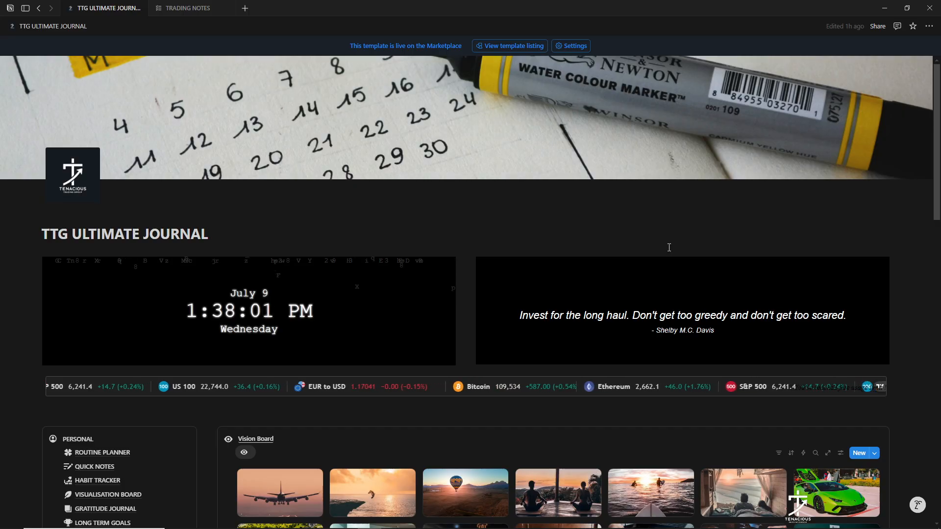
{"action": "scroll", "coordinate": [337, 323], "scroll_direction": "down", "scroll_amount": 2}
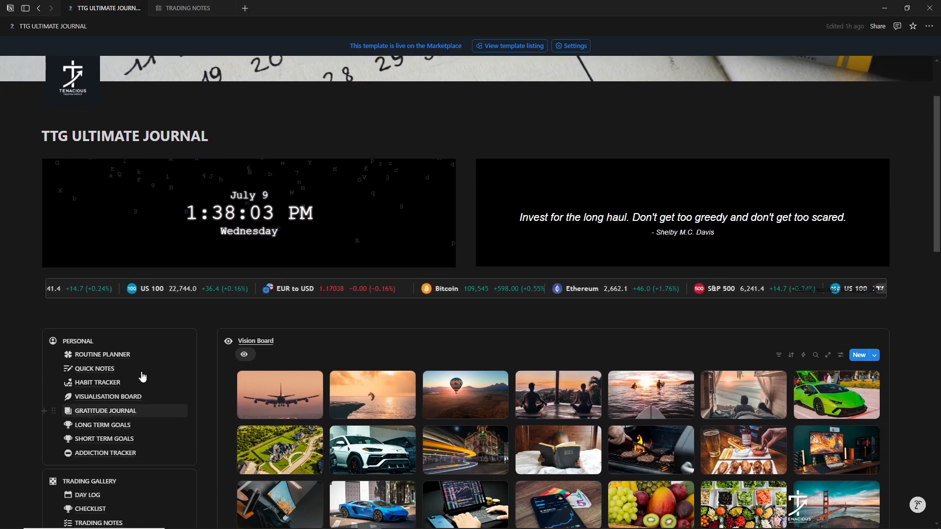
{"action": "scroll", "coordinate": [379, 330], "scroll_direction": "down", "scroll_amount": 4}
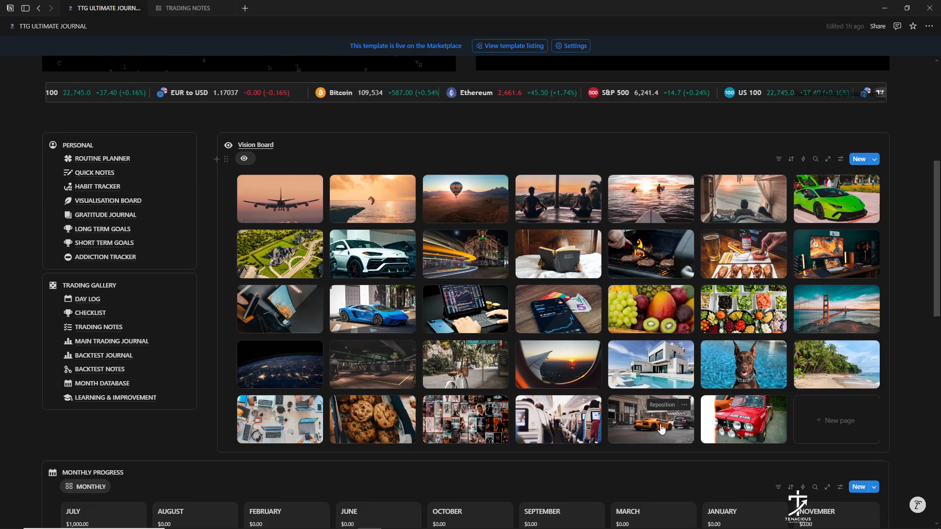
{"action": "left_click", "coordinate": [836, 421]}
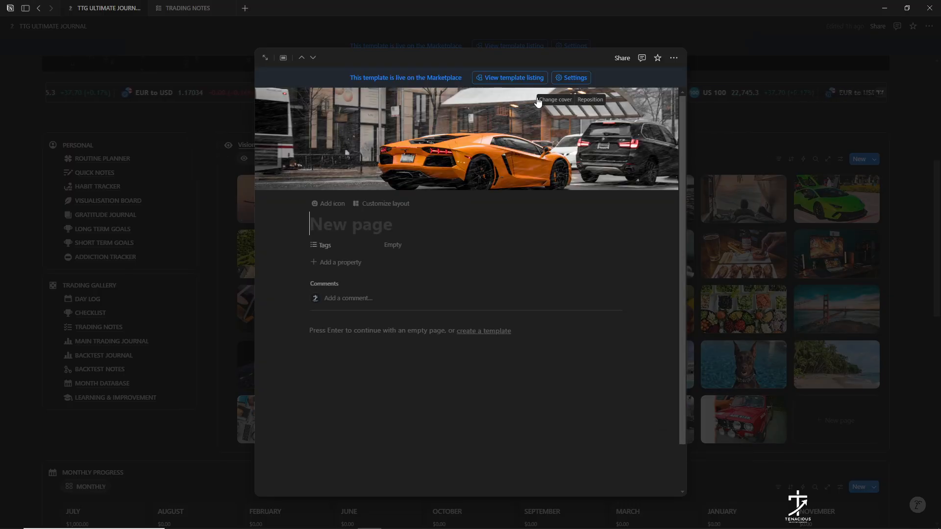
{"action": "left_click", "coordinate": [550, 100]}
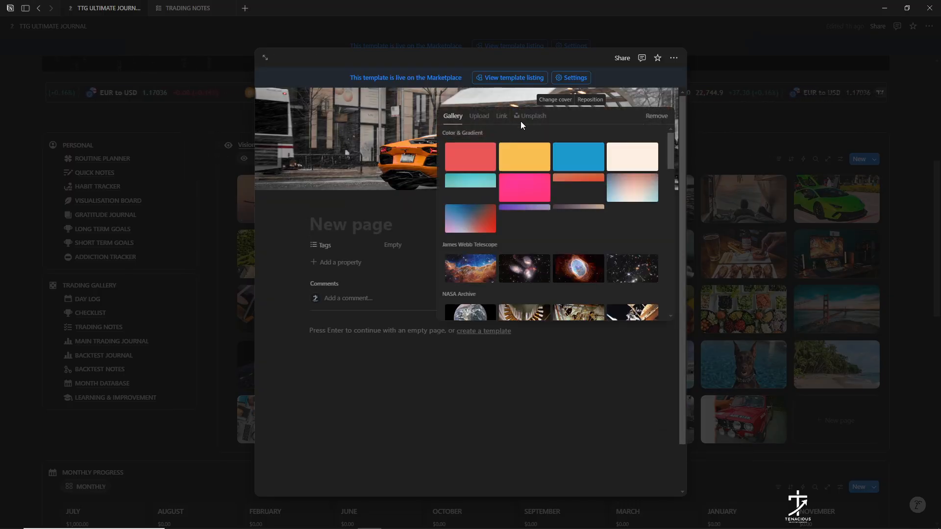
{"action": "left_click", "coordinate": [478, 118]}
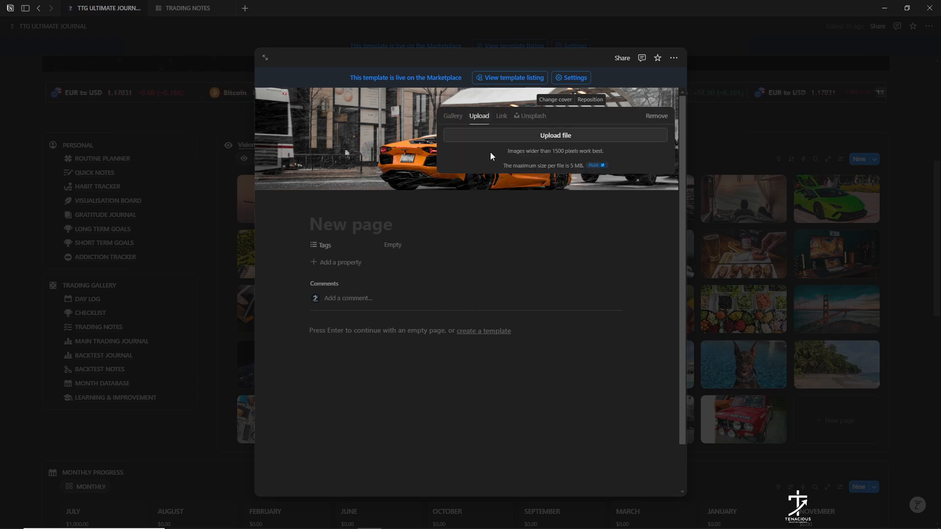
- Search Unsplash for "GUCCI STORE", set the photo of the lit gold GUCCI sign as the card's cover, and close the page
{"action": "left_click", "coordinate": [539, 117]}
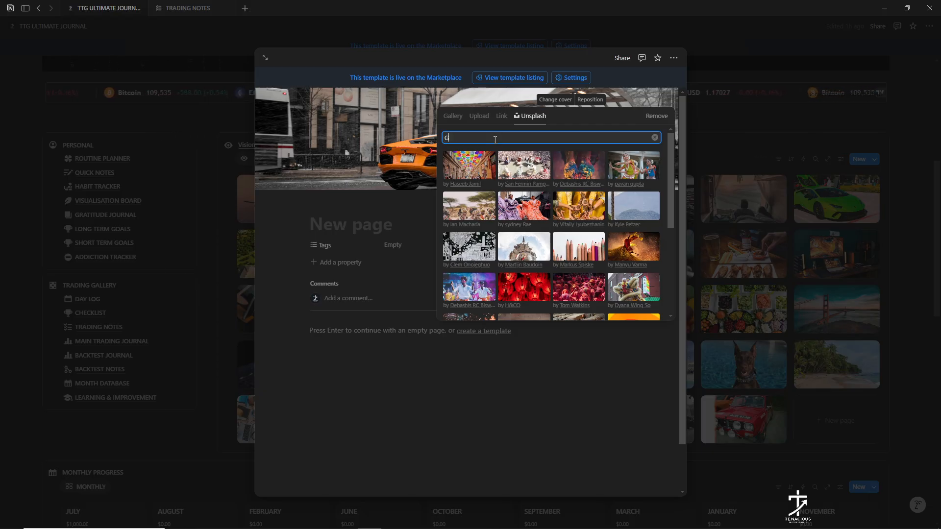
{"action": "type", "text": "GUCCI"}
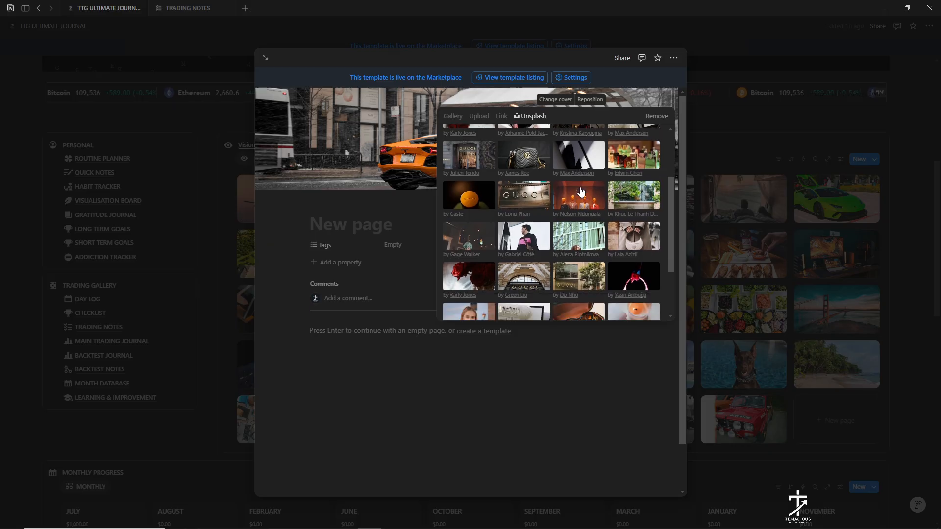
{"action": "scroll", "coordinate": [510, 211], "scroll_direction": "down", "scroll_amount": 3}
{"action": "scroll", "coordinate": [496, 171], "scroll_direction": "up", "scroll_amount": 3}
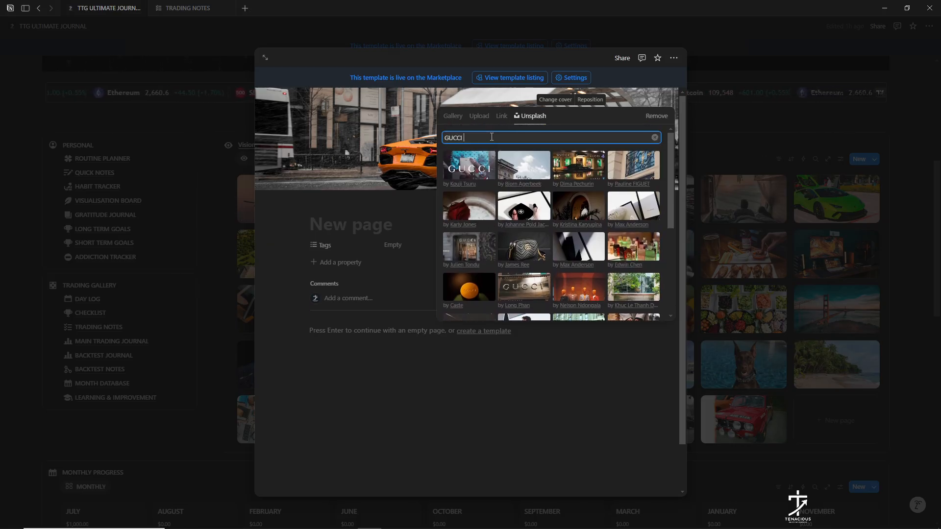
{"action": "type", "text": "C"}
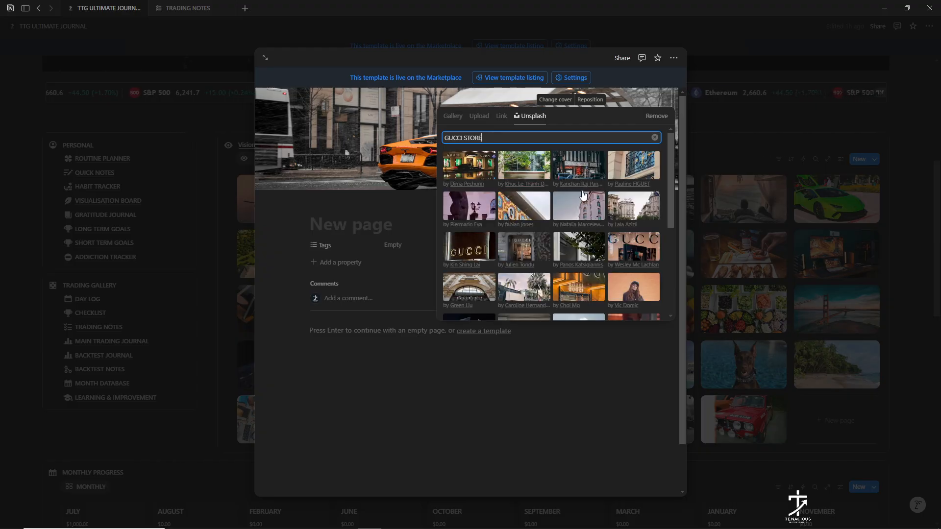
{"action": "left_click", "coordinate": [470, 248]}
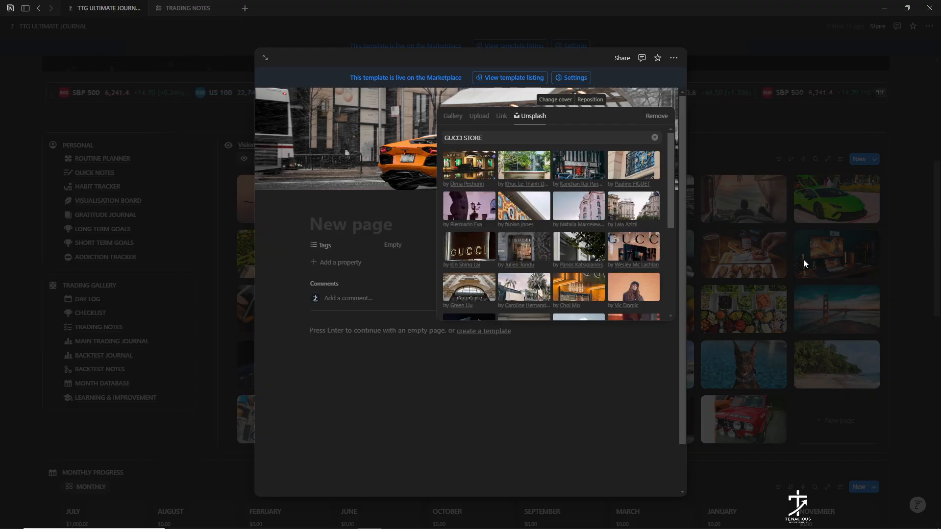
{"action": "left_click", "coordinate": [858, 263]}
{"action": "left_click", "coordinate": [883, 255]}
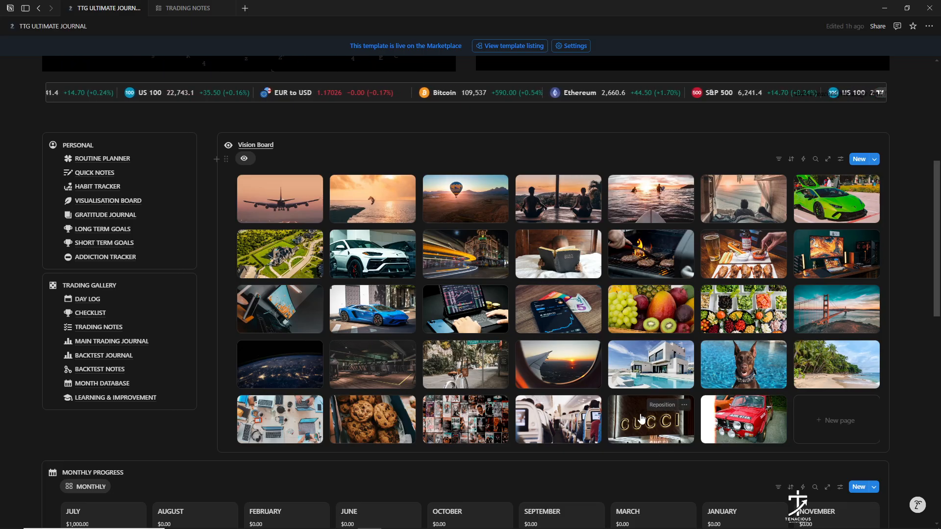
- Open Main Trading Journal in the mirrored phone view and examine its Account Gallery and the columns of the Live Trades table
{"action": "scroll", "coordinate": [564, 244], "scroll_direction": "down", "scroll_amount": 2}
{"action": "scroll", "coordinate": [561, 269], "scroll_direction": "up", "scroll_amount": 2}
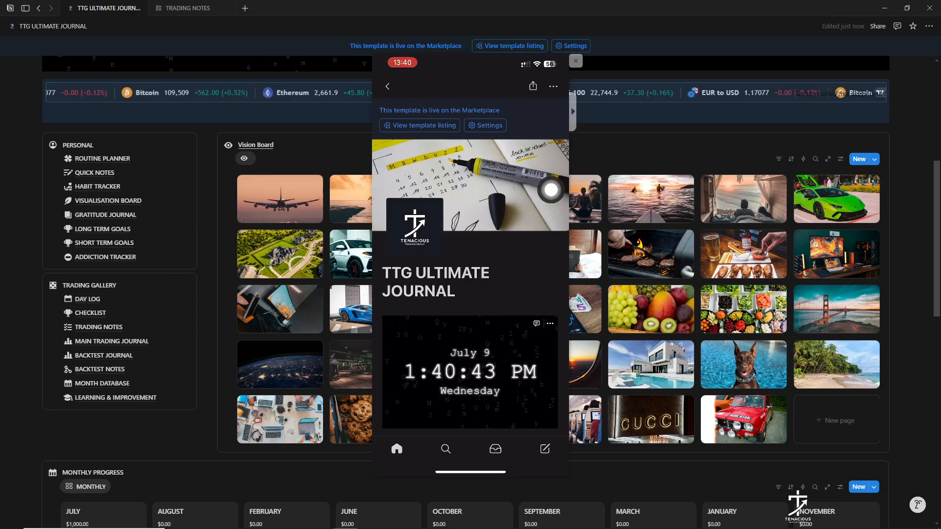
{"action": "mouse_move", "coordinate": [95, 324]}
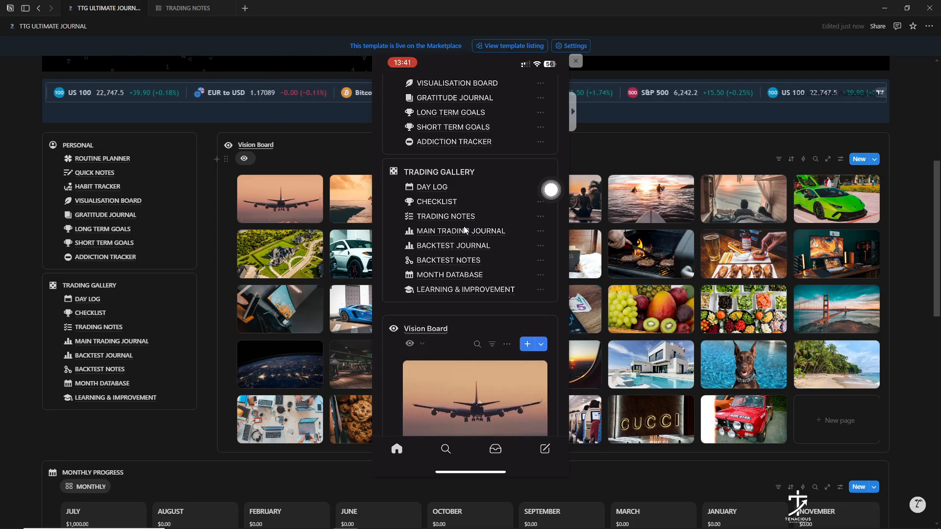
{"action": "left_click", "coordinate": [465, 231]}
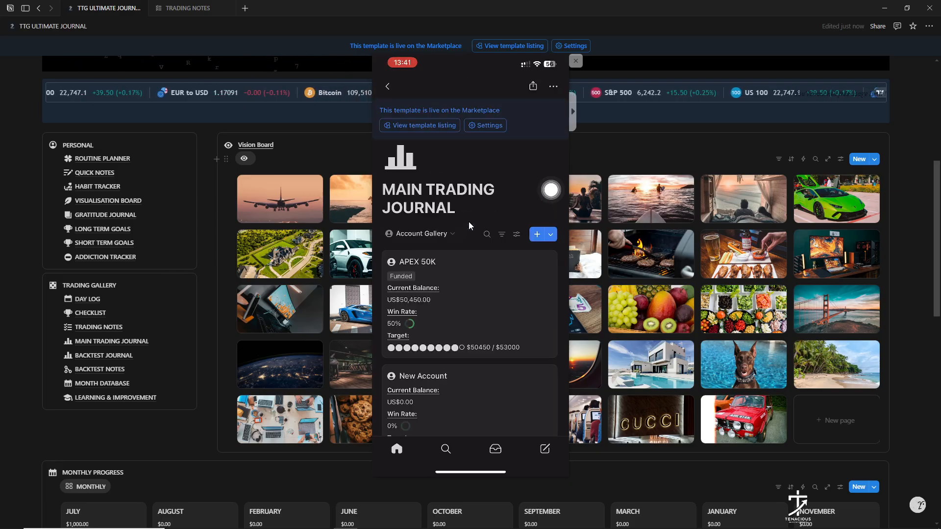
{"action": "scroll", "coordinate": [469, 225], "scroll_direction": "down", "scroll_amount": 5}
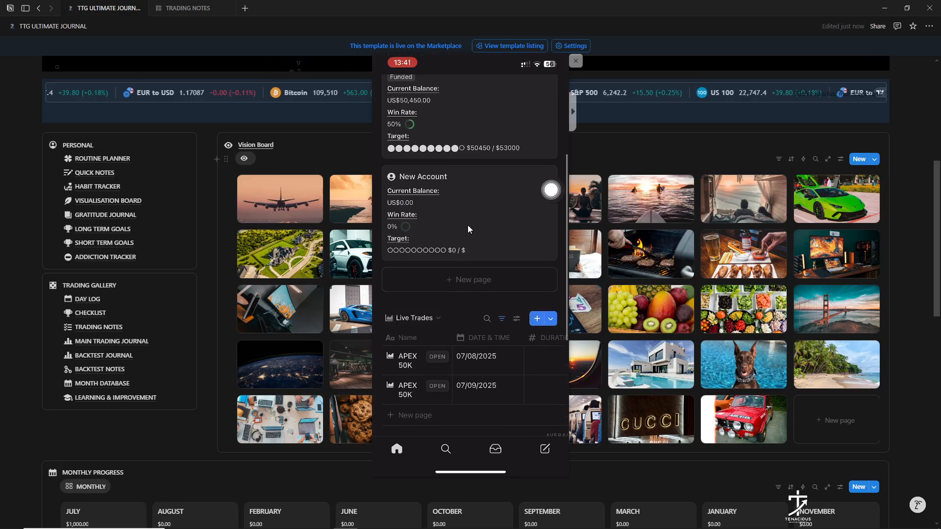
{"action": "scroll", "coordinate": [467, 227], "scroll_direction": "right", "scroll_amount": 8}
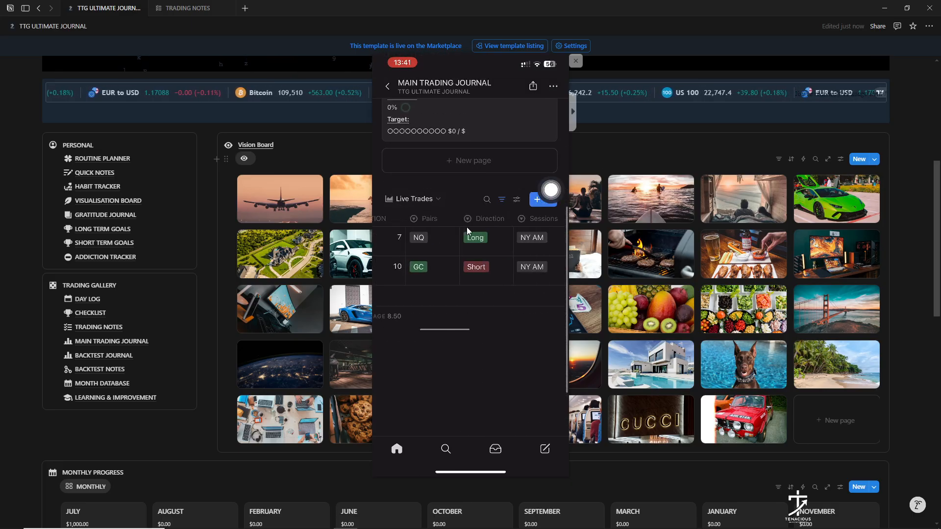
{"action": "scroll", "coordinate": [467, 227], "scroll_direction": "left", "scroll_amount": 8}
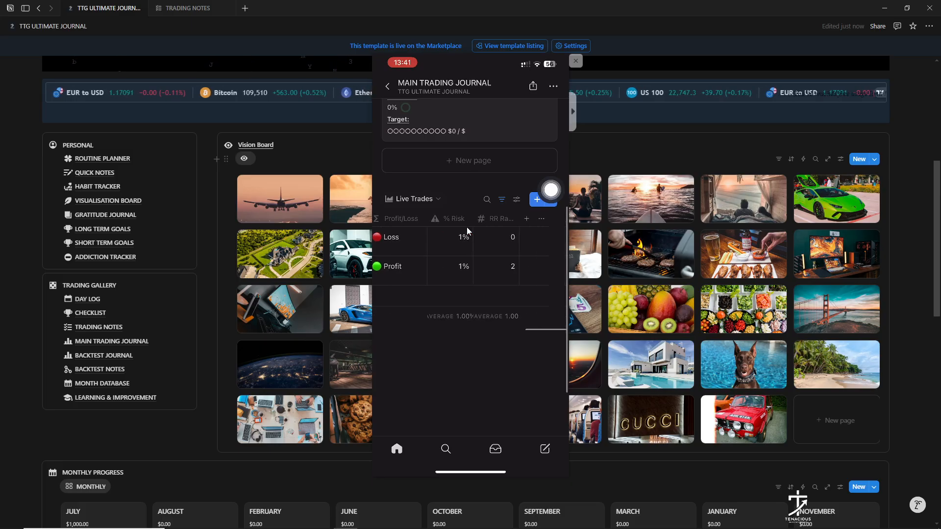
{"action": "scroll", "coordinate": [481, 215], "scroll_direction": "left", "scroll_amount": 5}
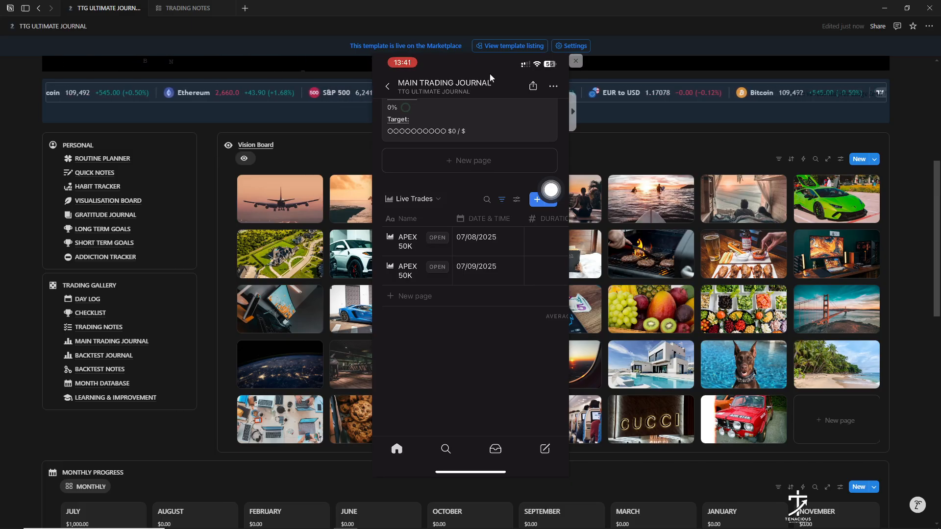
- Move the mirrored phone window sideways to uncover the middle of the Vision Board
{"action": "left_click_drag", "start_coordinate": [484, 65], "coordinate": [686, 78]}
{"action": "left_click", "coordinate": [686, 78]}
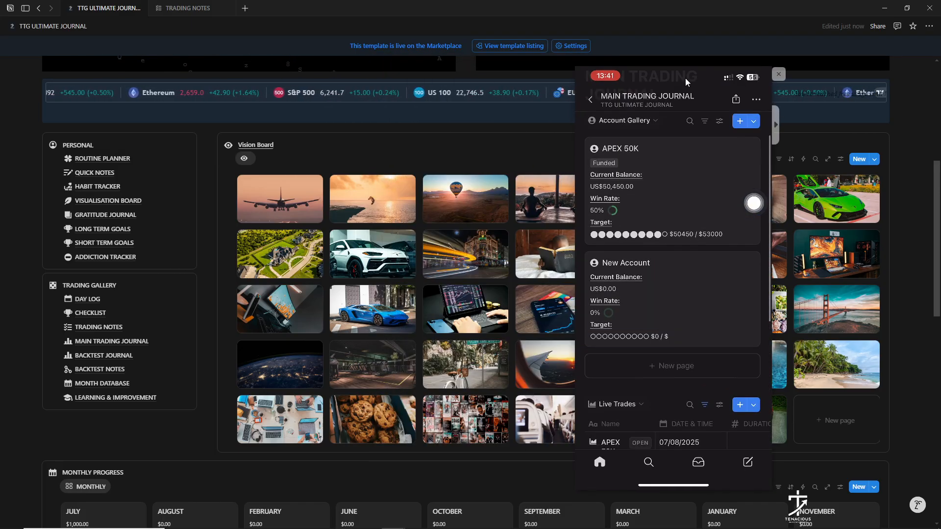